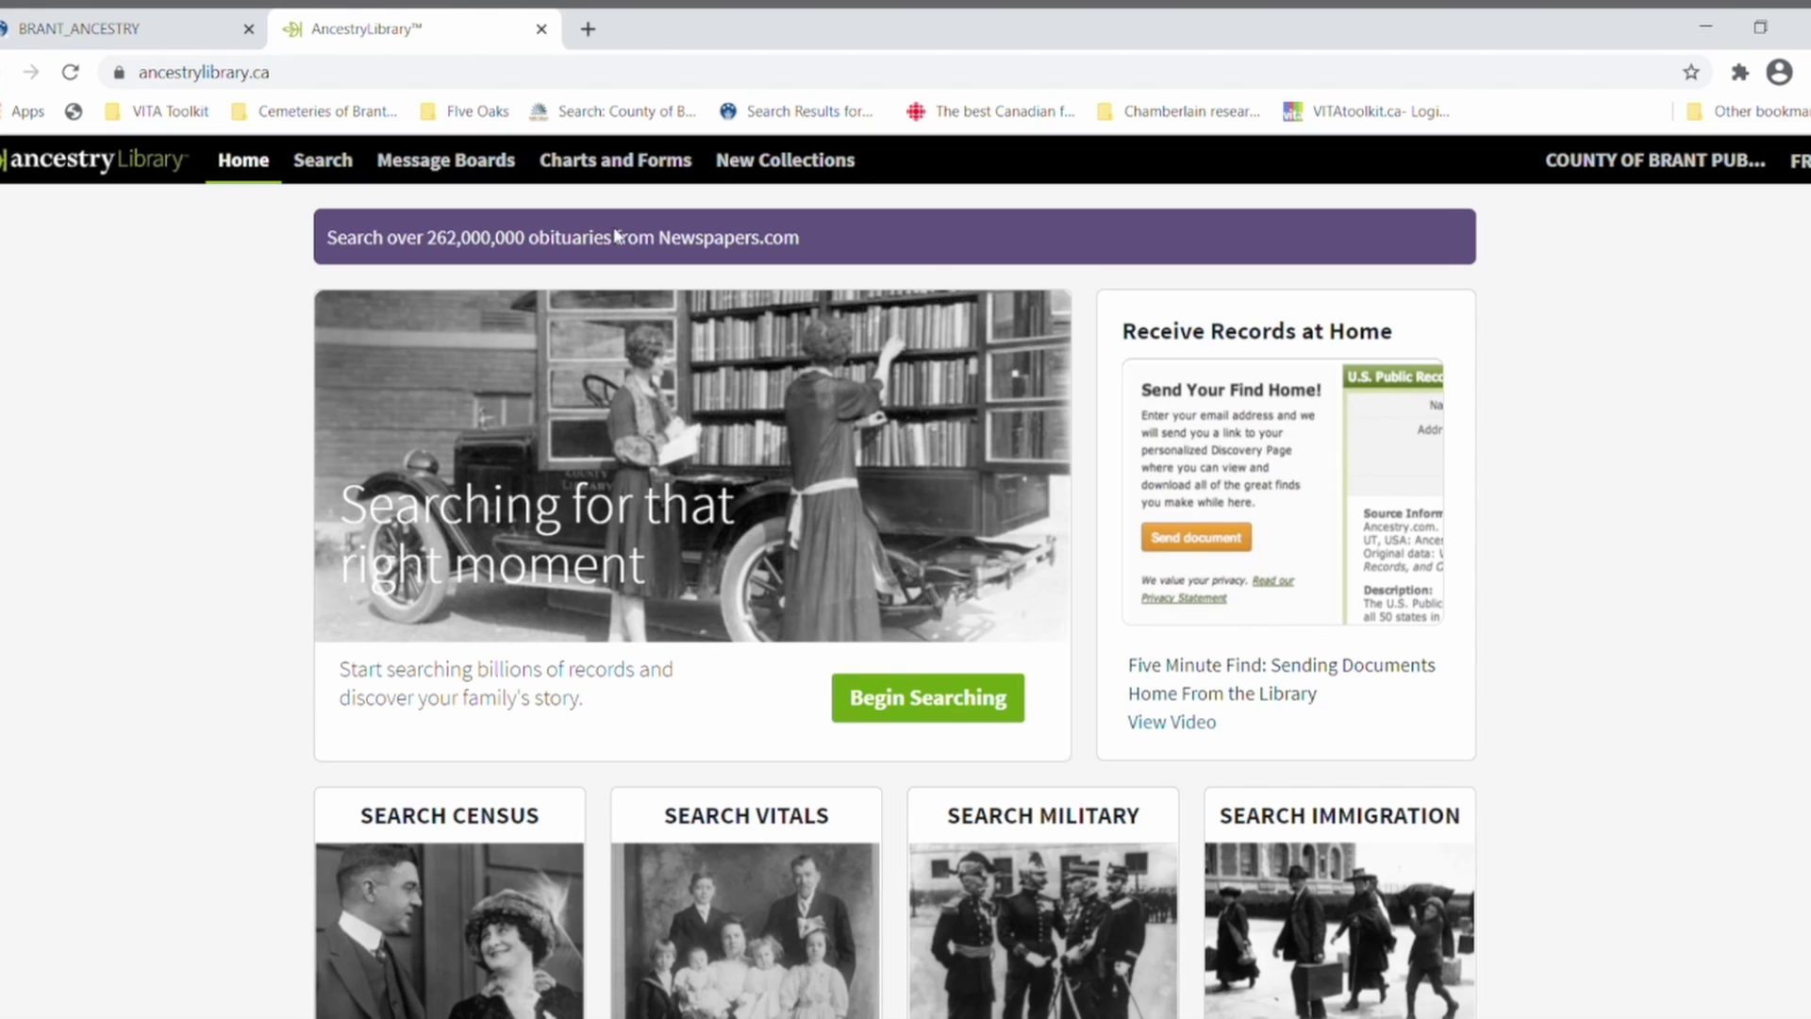
# Open the record search form and enter the ancestor's first and last name.
pyautogui.click(318, 160)
pyautogui.click(905, 698)
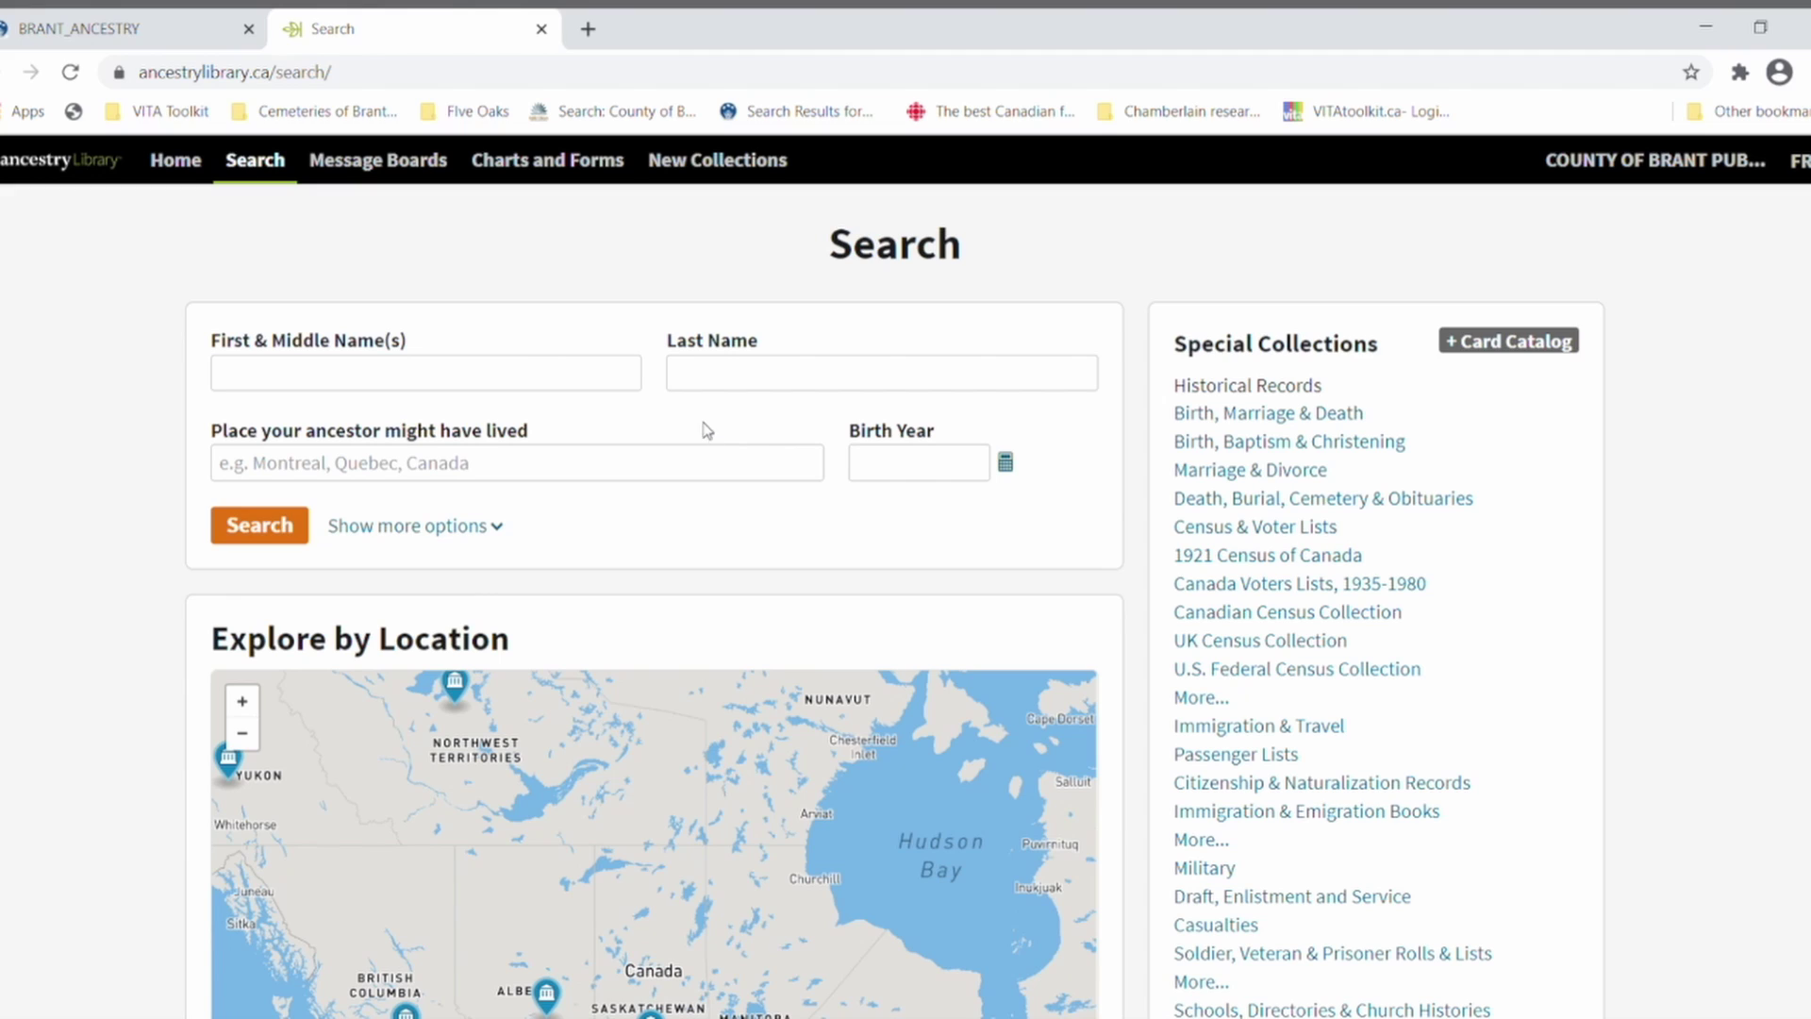
pyautogui.click(709, 387)
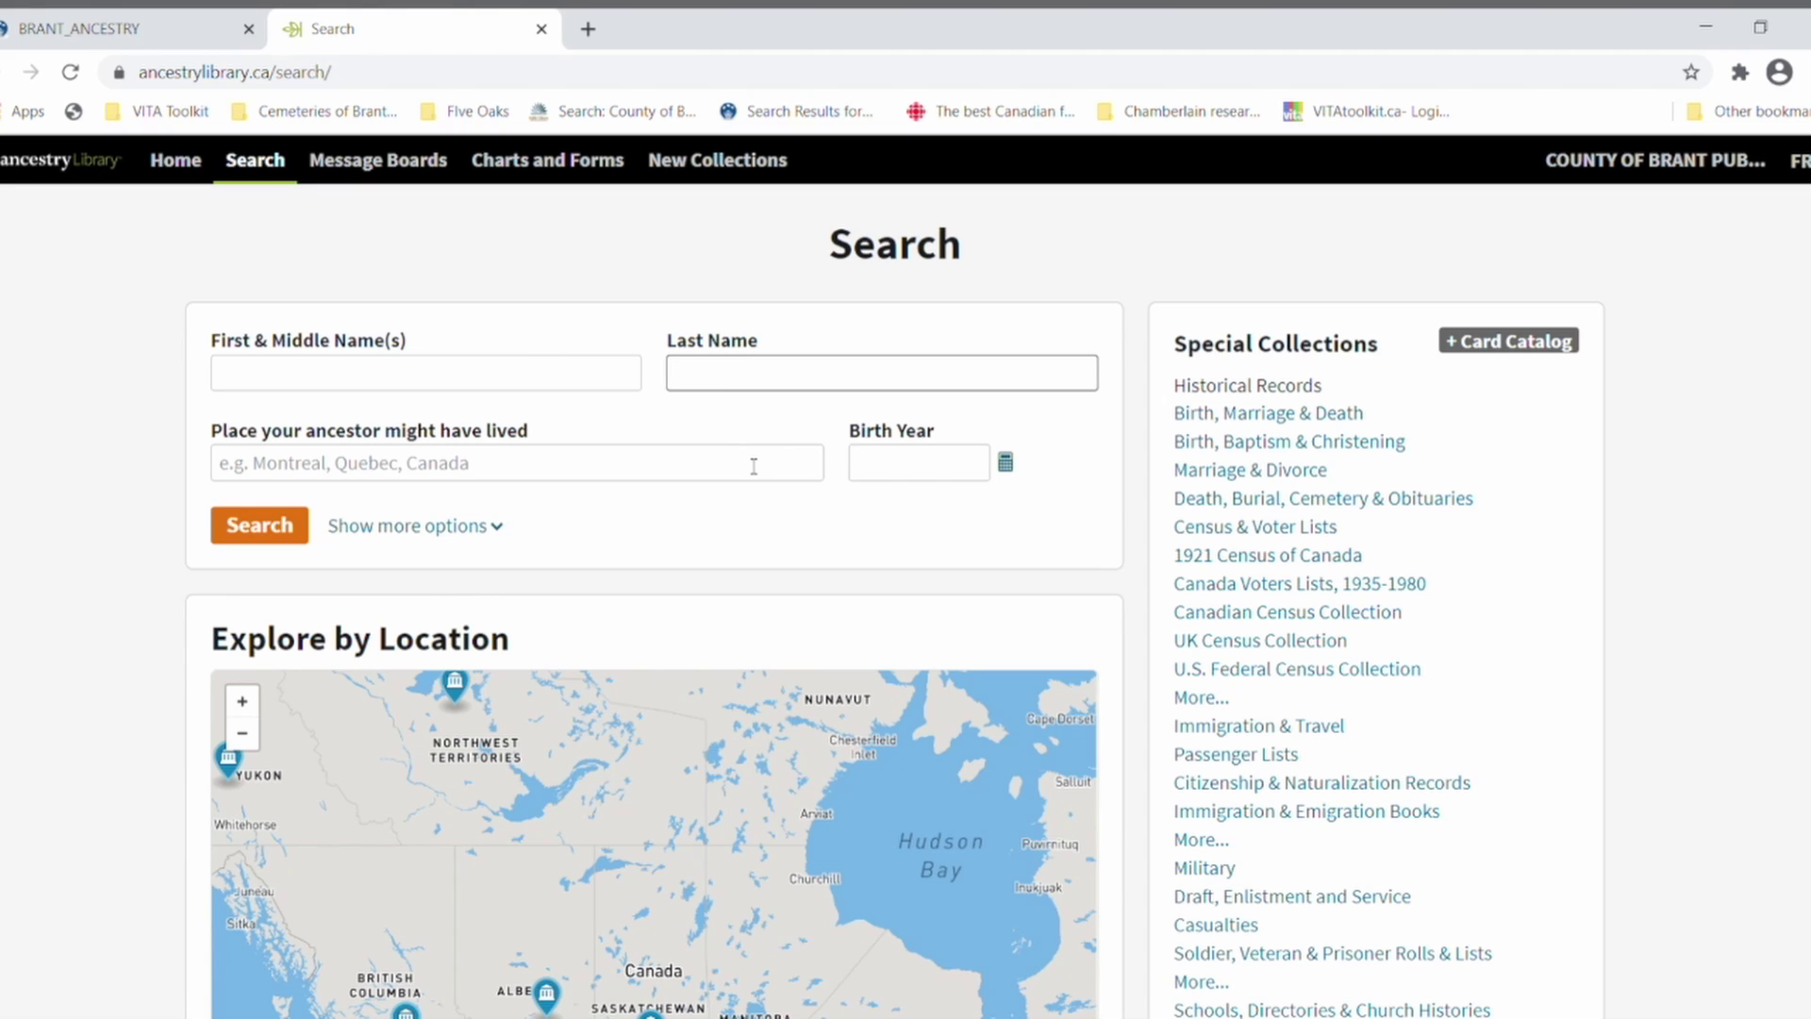
pyautogui.write('Smith')
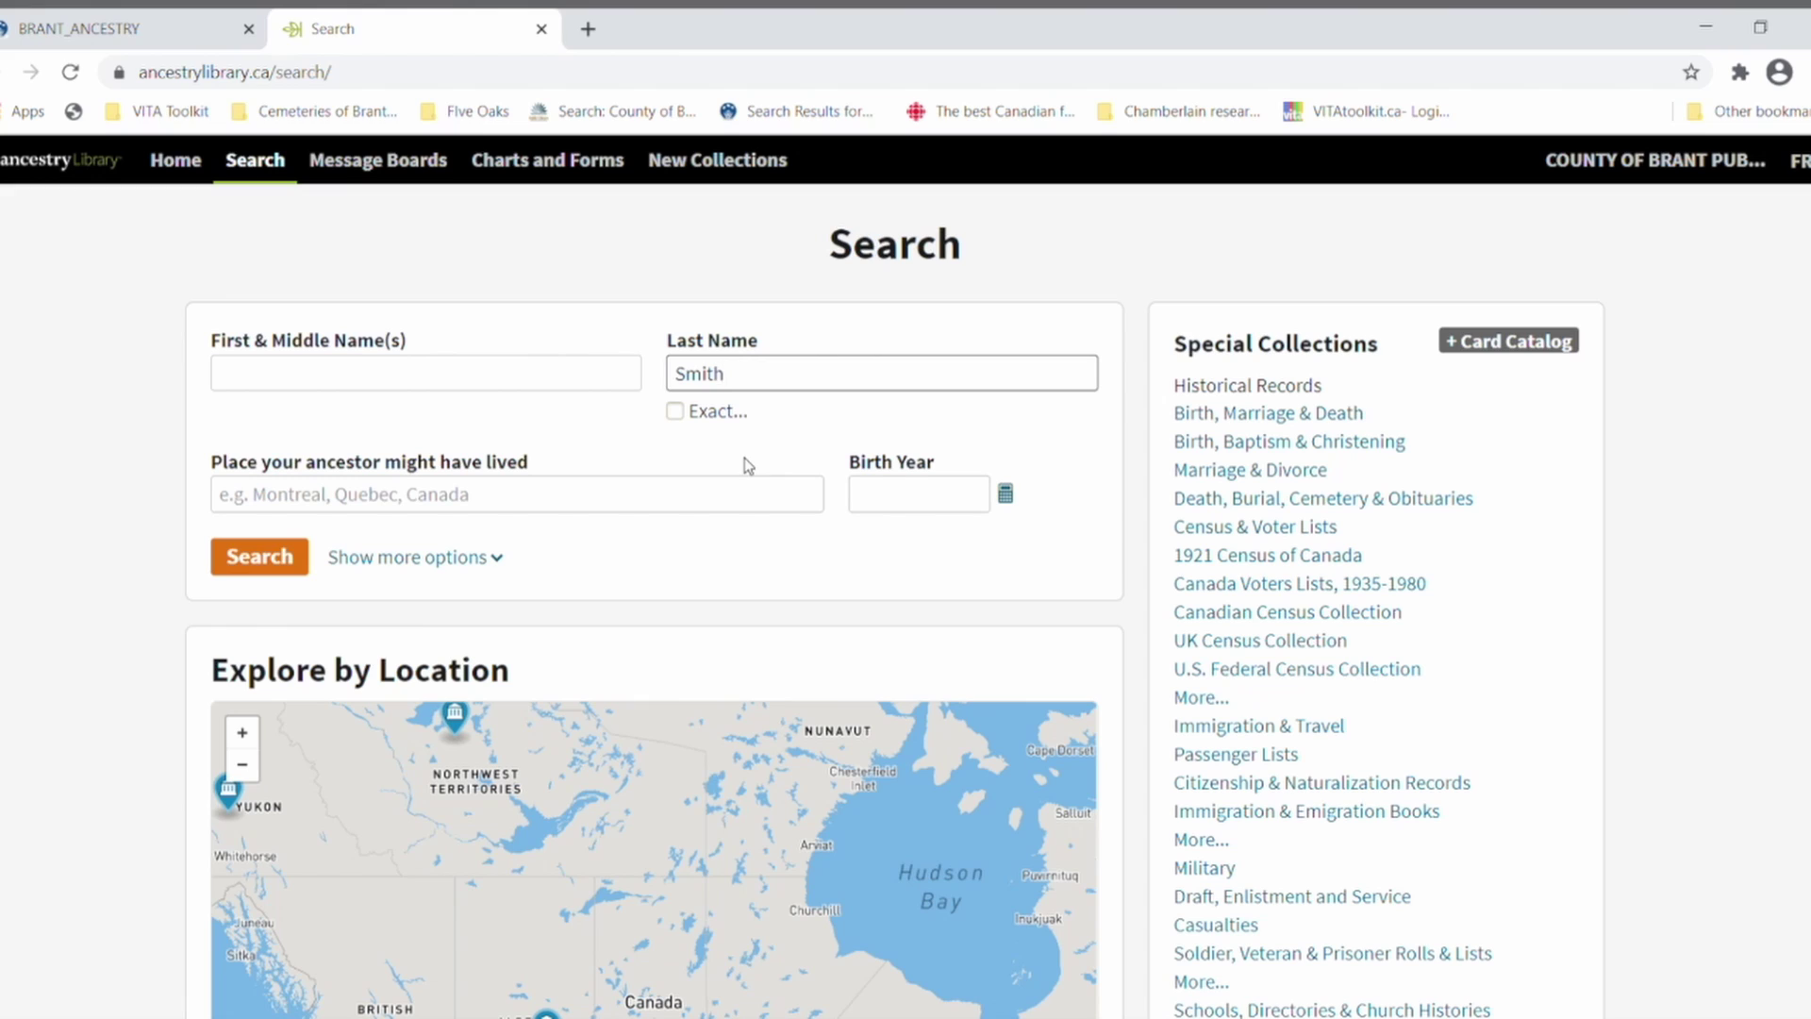
pyautogui.click(336, 373)
pyautogui.write('Louisa')
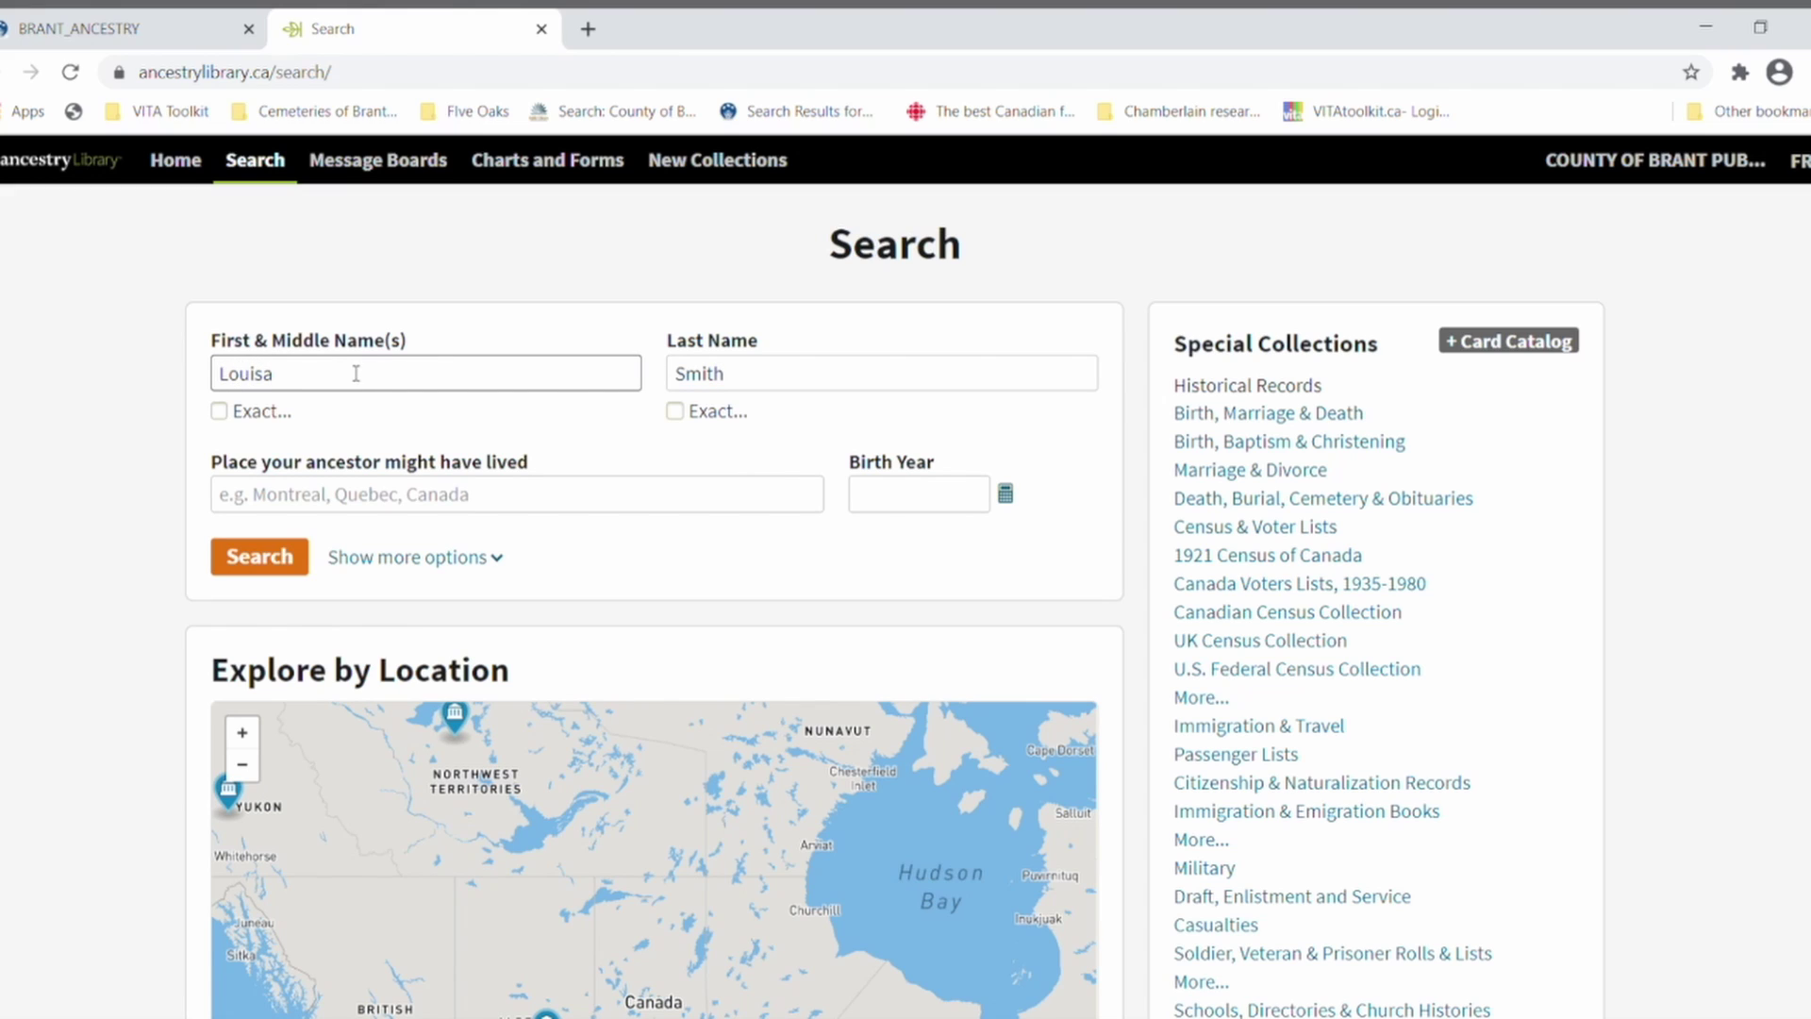
# Set the place the ancestor might have lived to Toronto, Ontario, Canada.
pyautogui.click(445, 498)
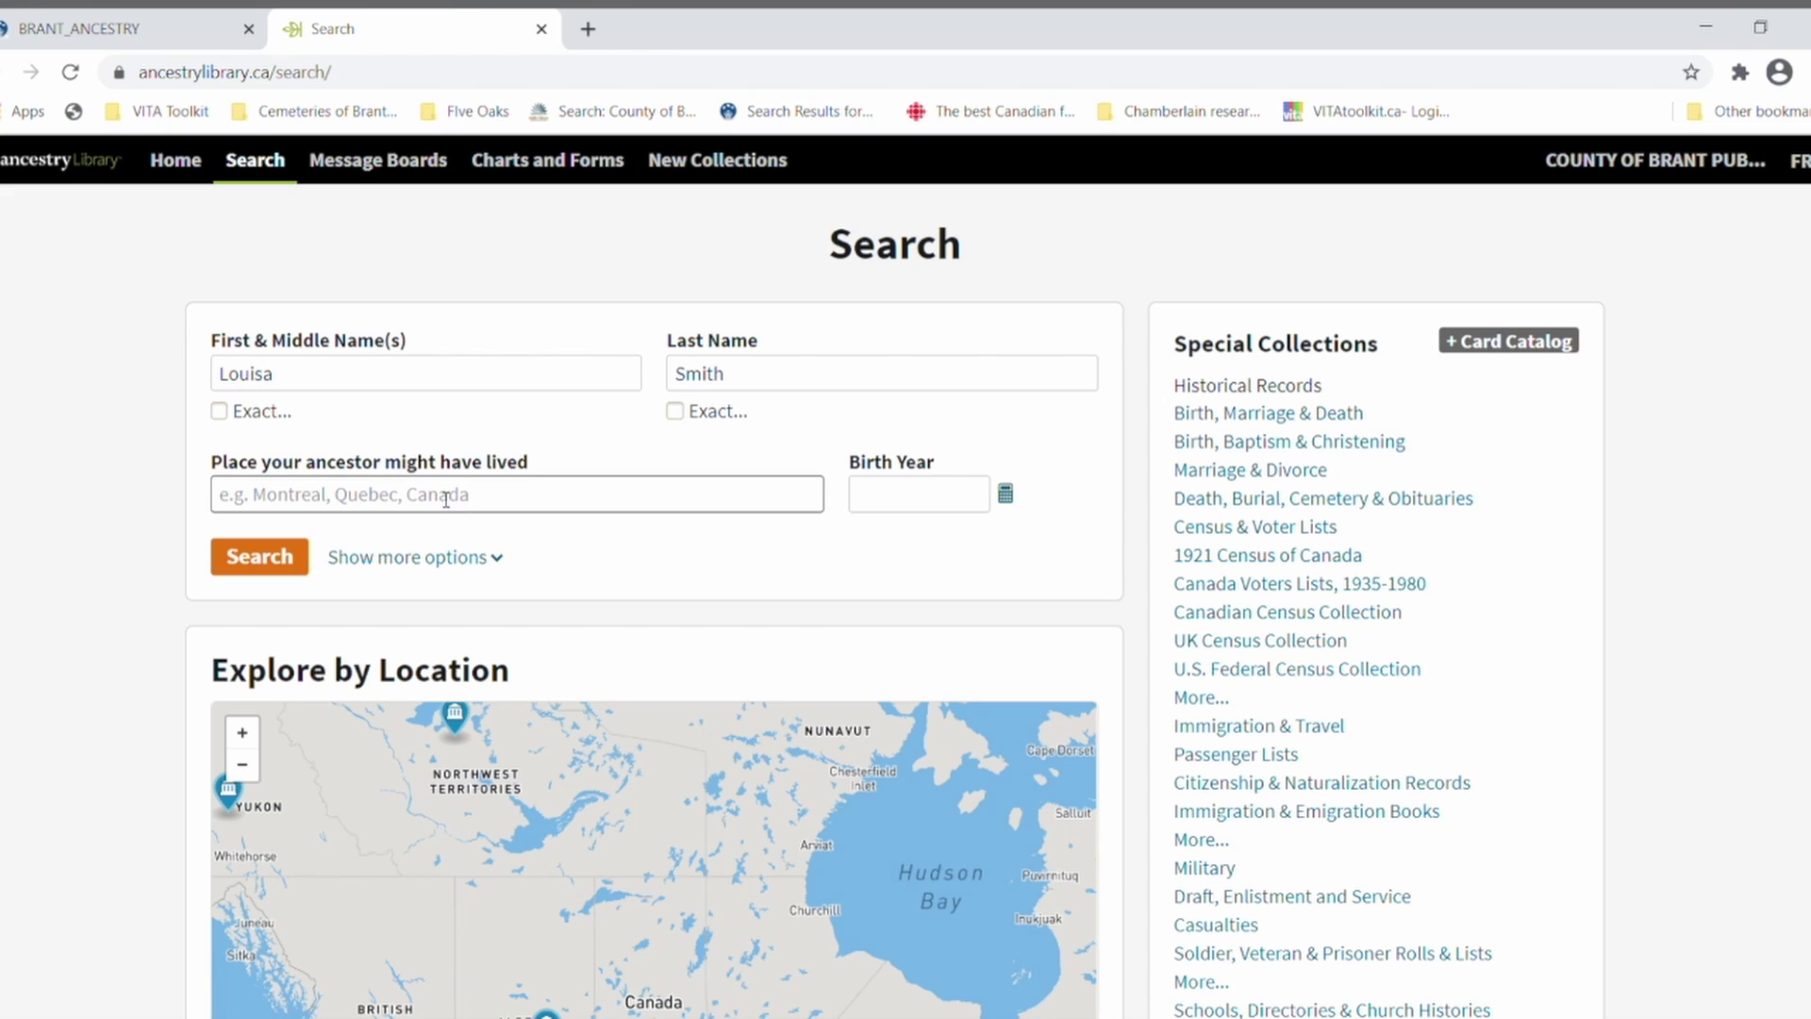
pyautogui.write('Toro')
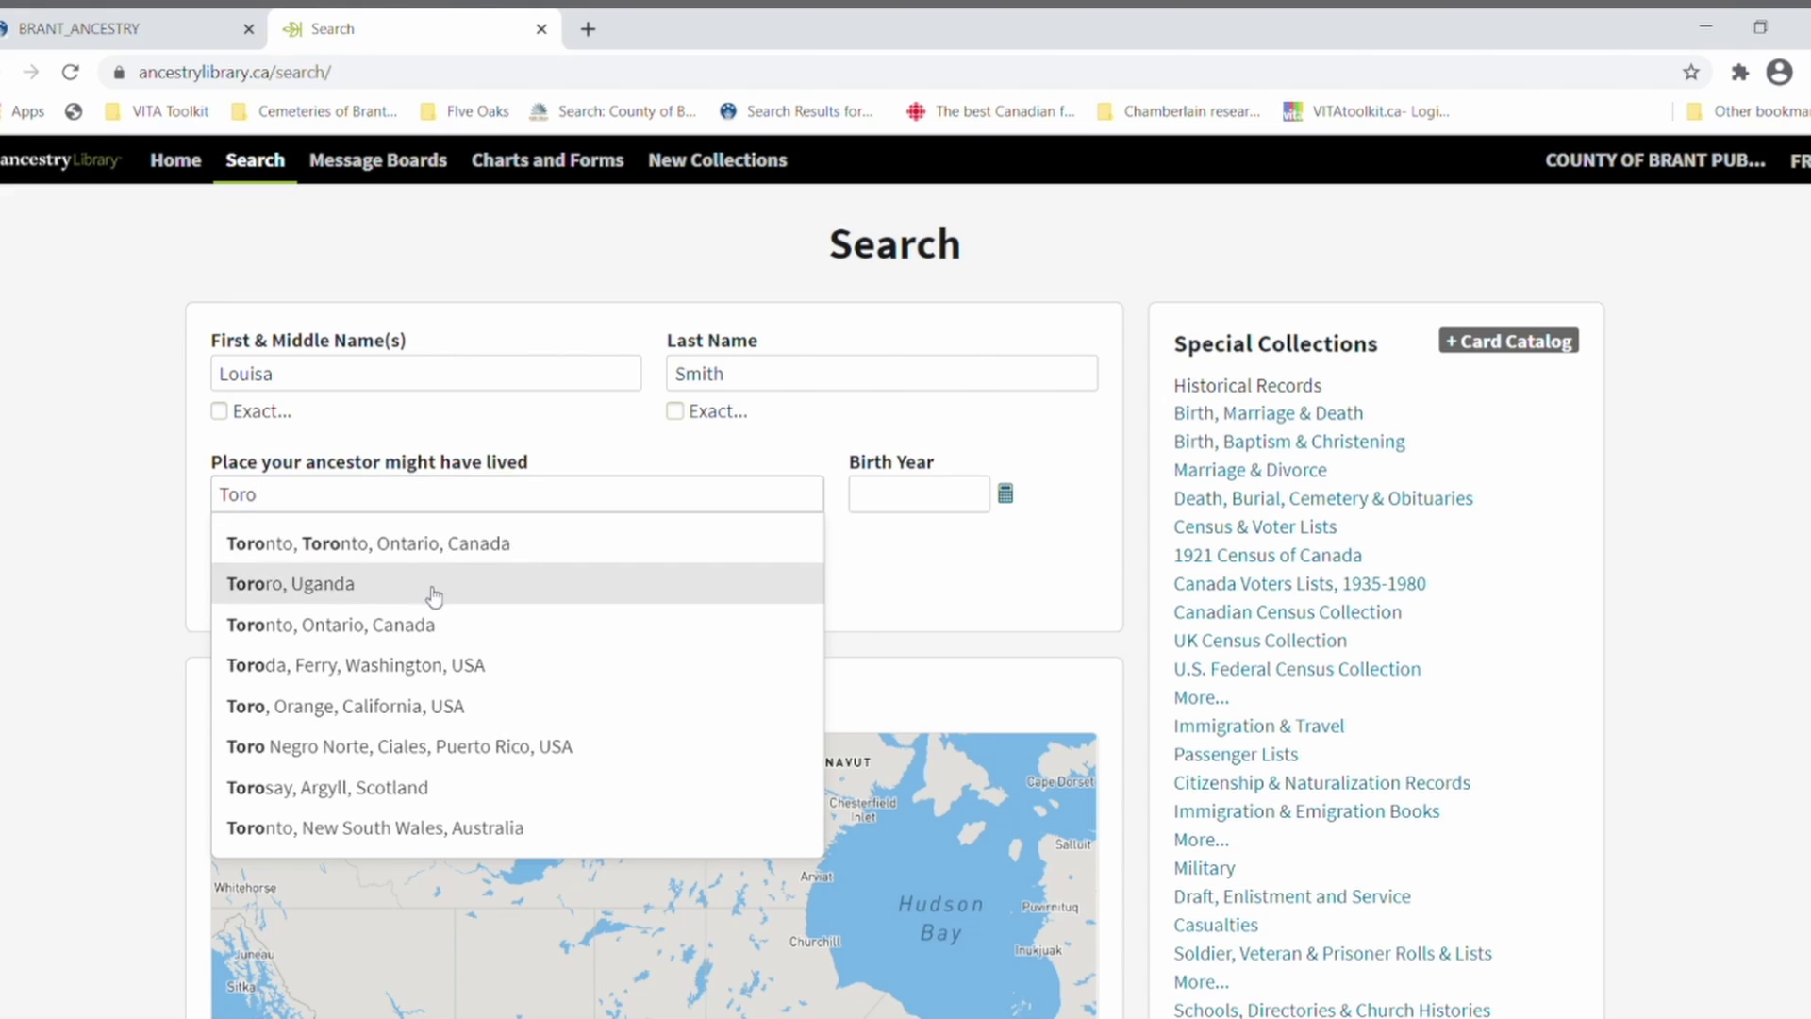
pyautogui.click(421, 625)
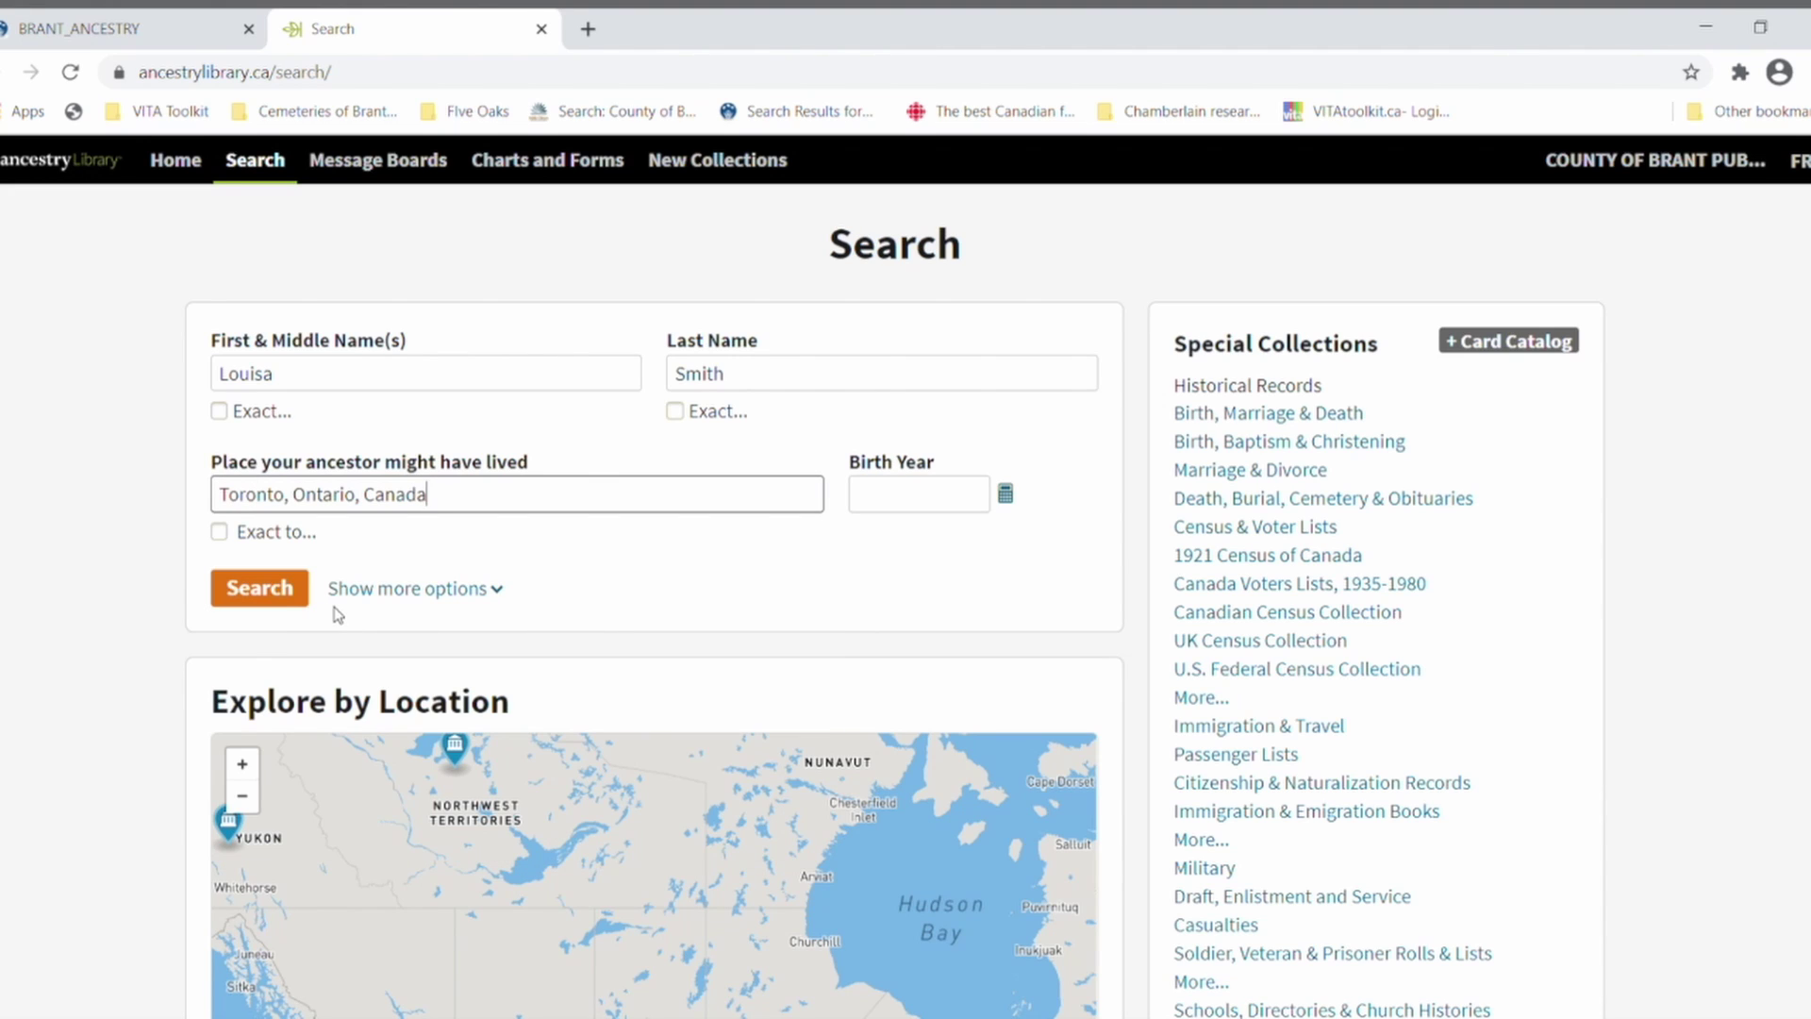
# Show the additional search options and add an Arrival event with Canada as its location.
pyautogui.click(436, 596)
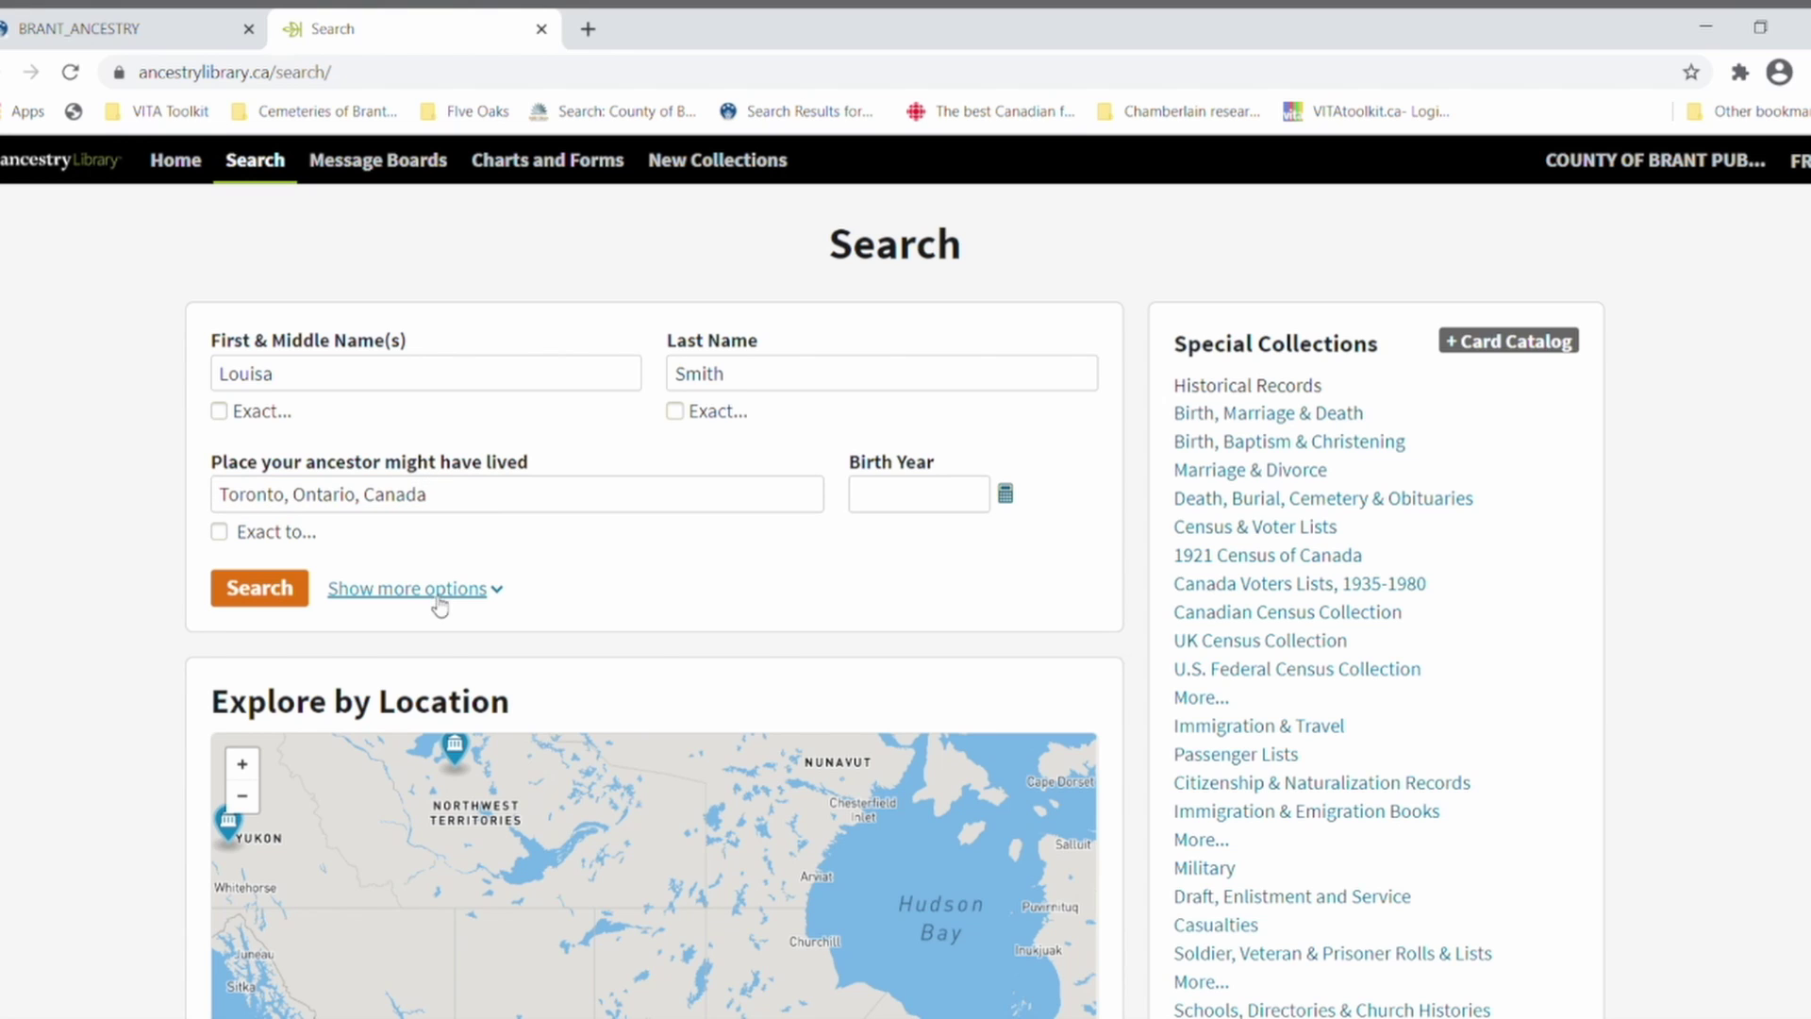
pyautogui.scroll(-3, 438, 604)
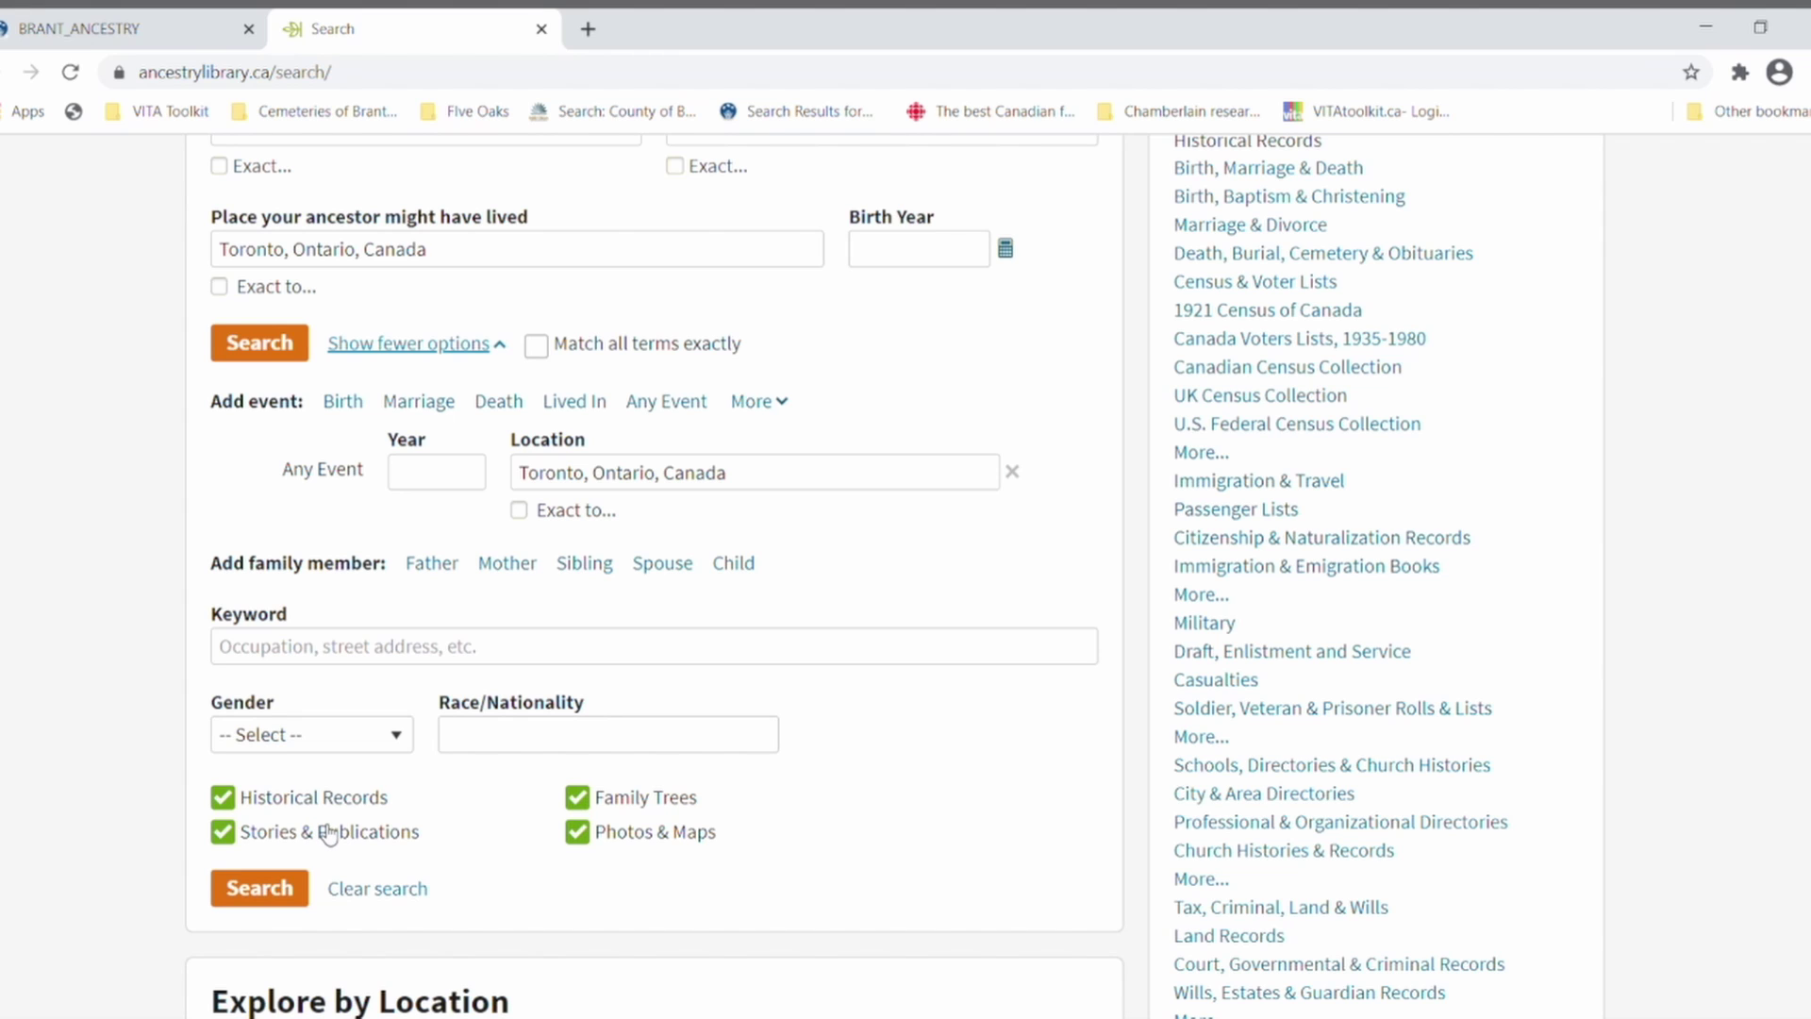
pyautogui.scroll(3, 330, 832)
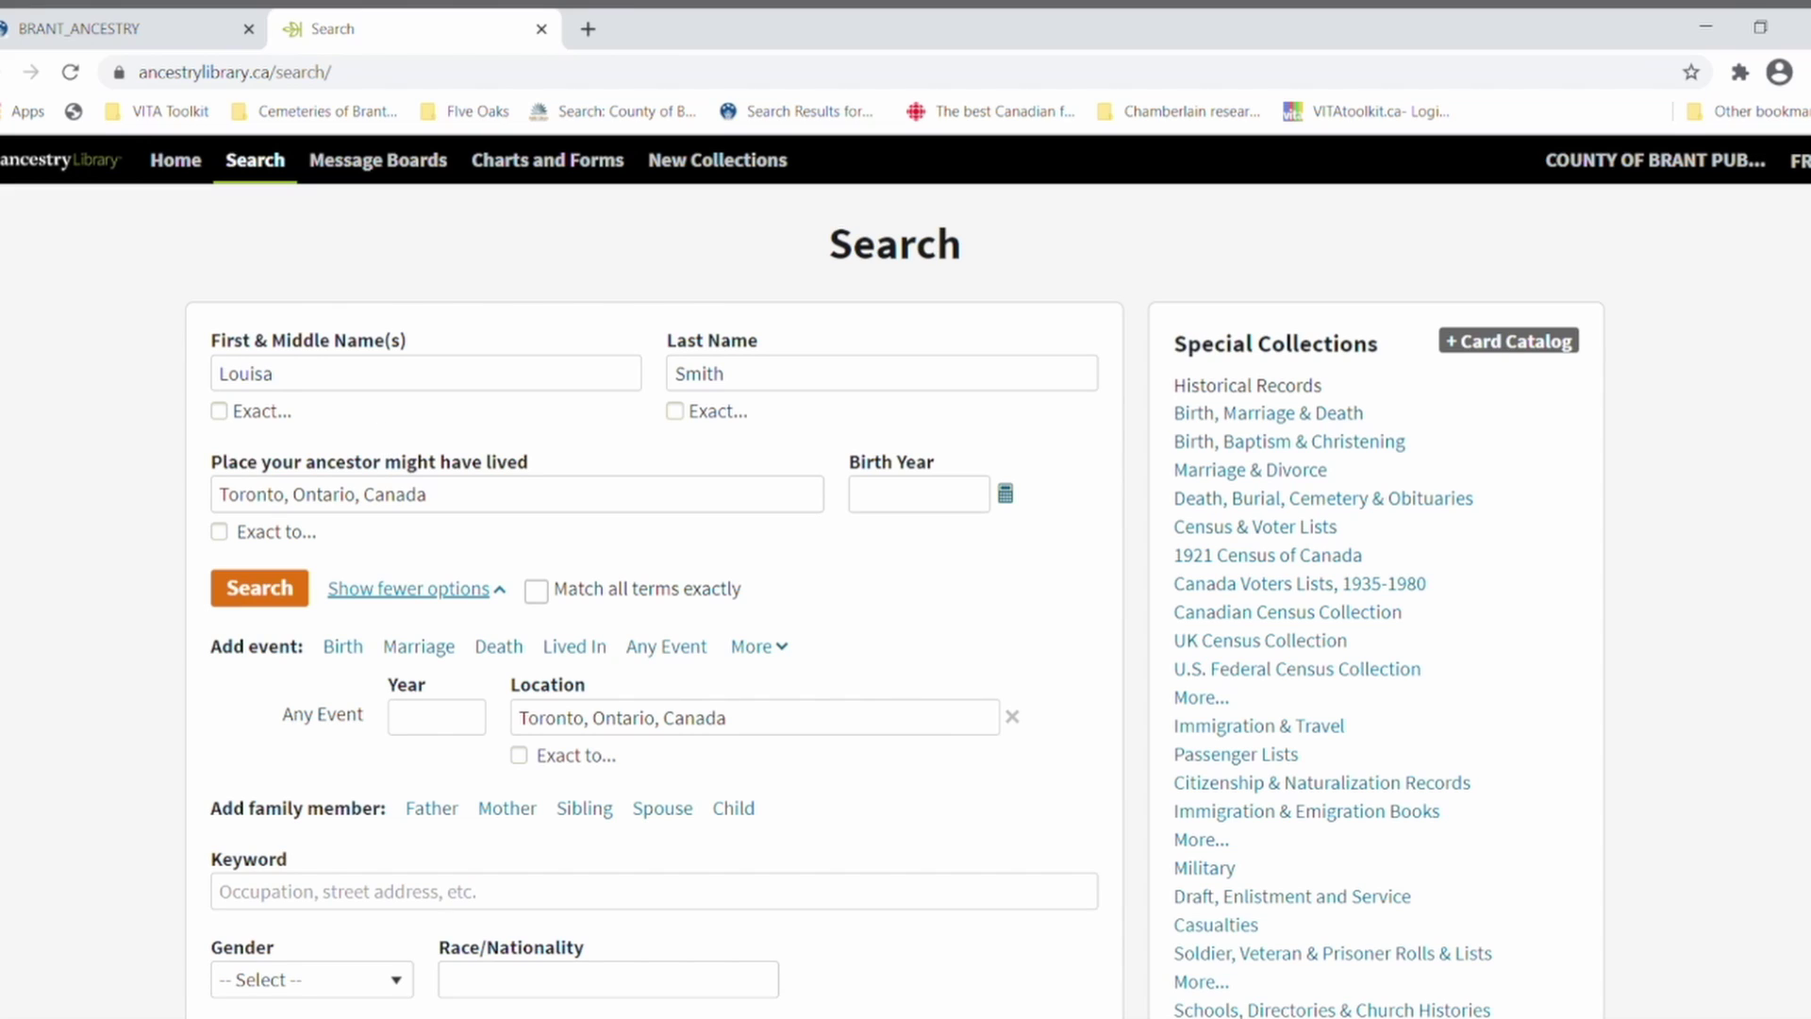
pyautogui.click(779, 651)
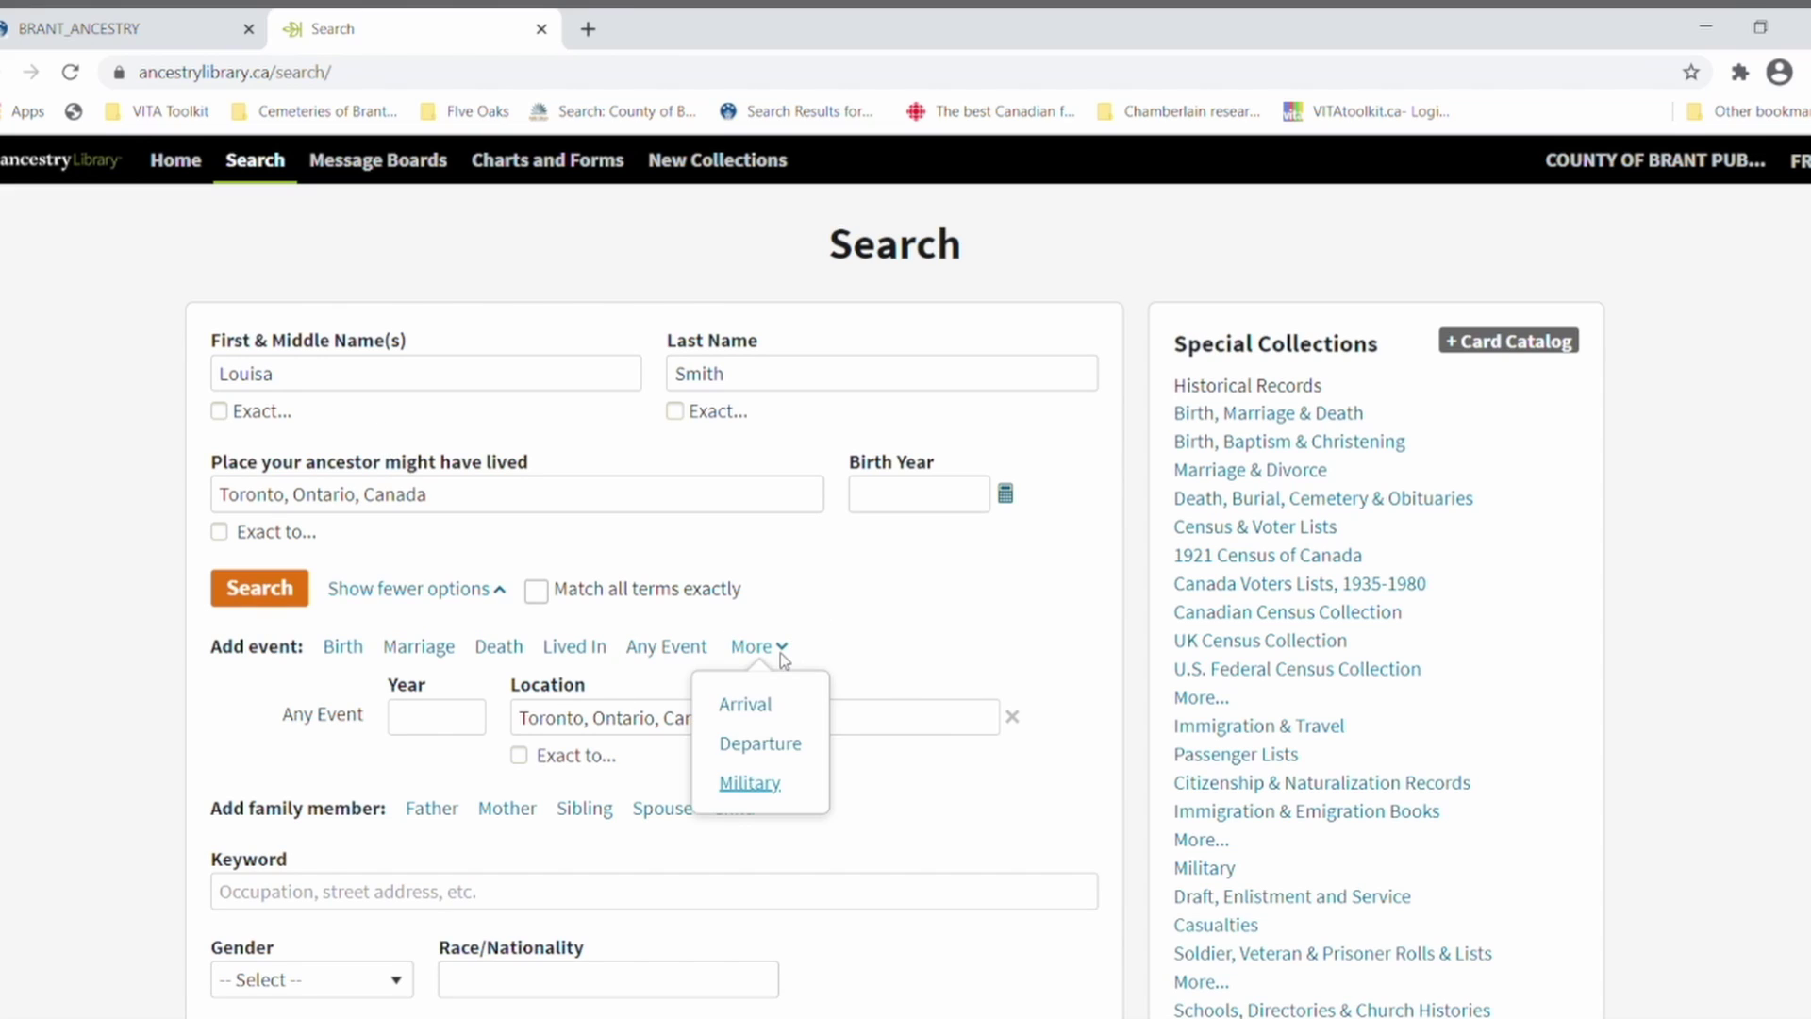
pyautogui.click(772, 700)
pyautogui.scroll(-1, 701, 679)
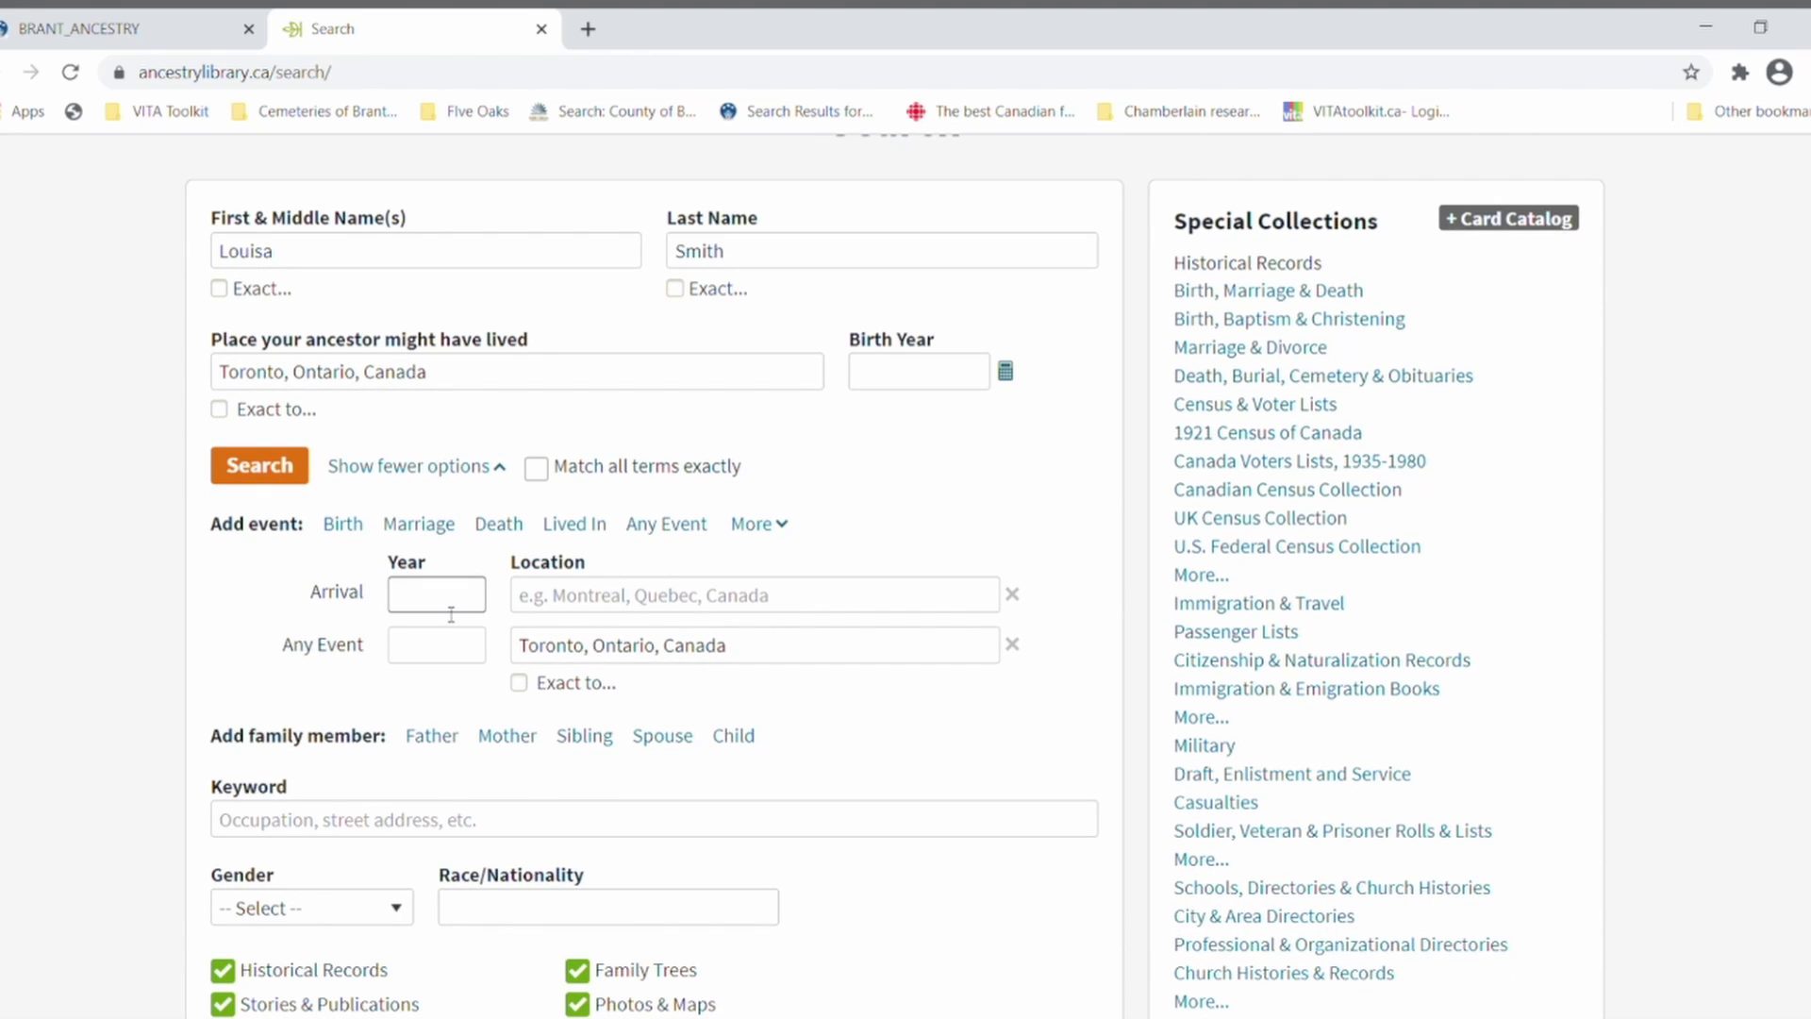
pyautogui.click(561, 600)
pyautogui.write('Cana')
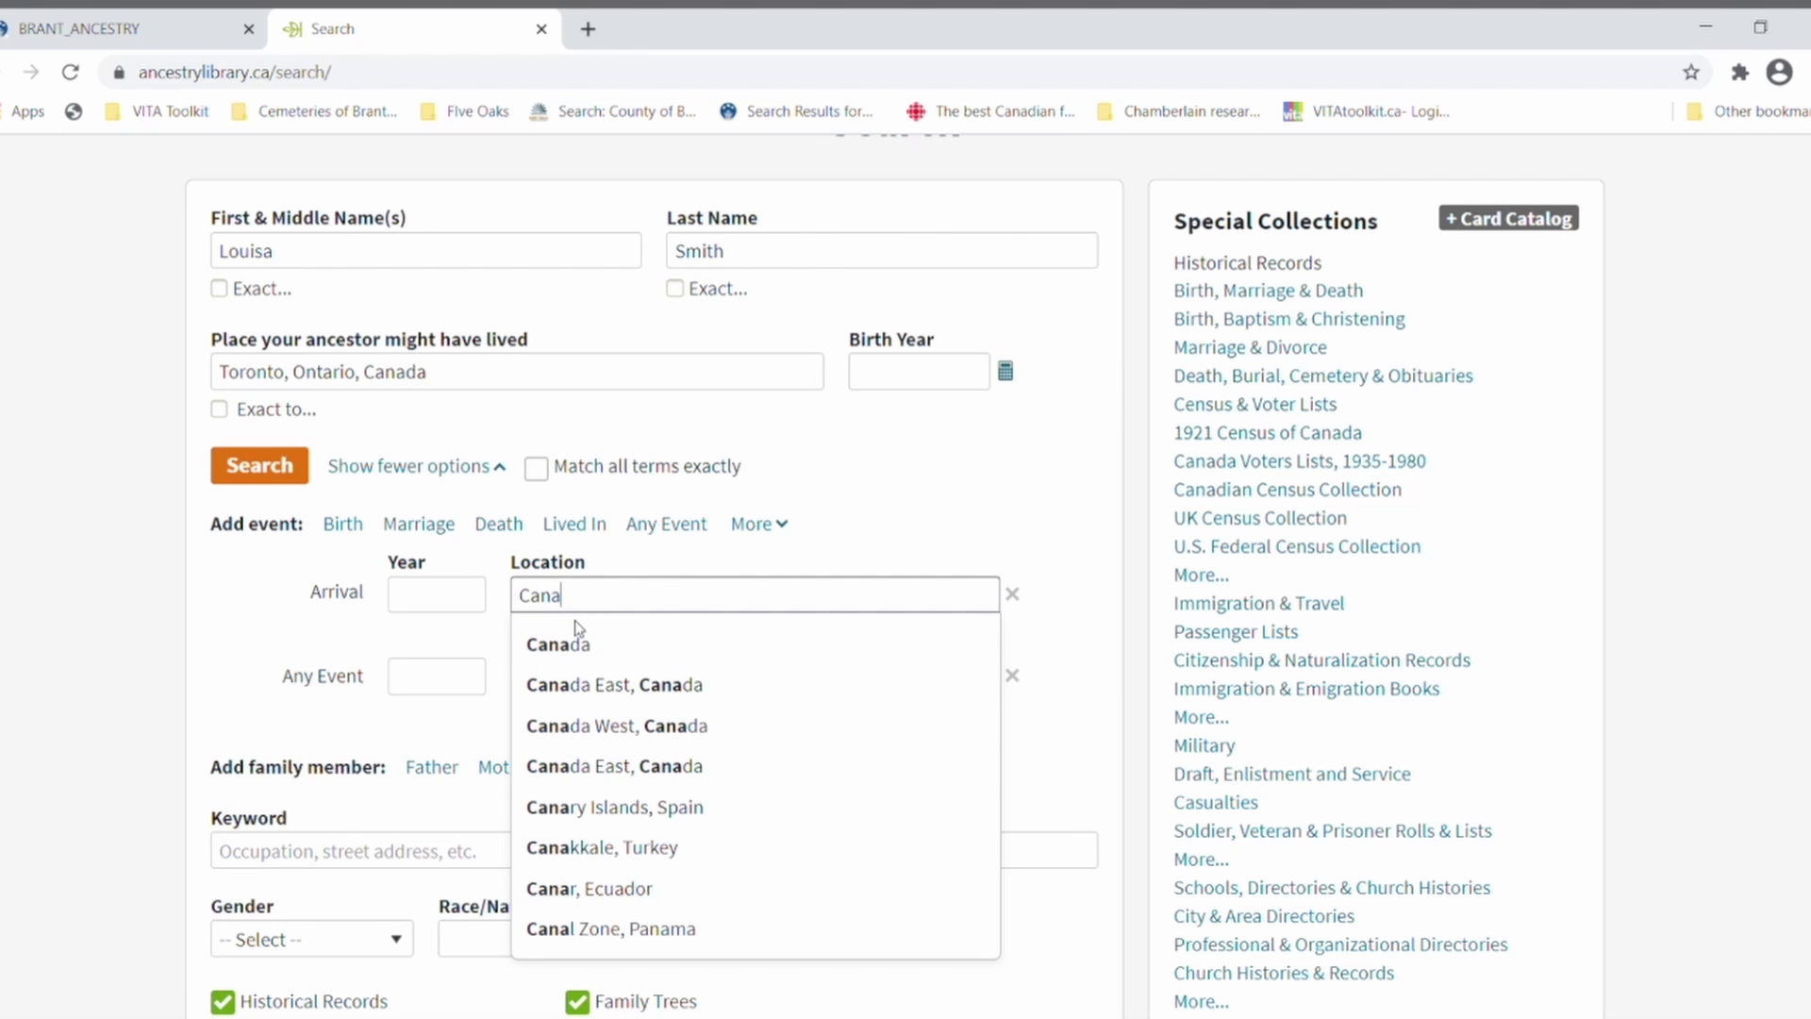
pyautogui.click(575, 643)
# Set the arrival year to 1896 and match it to within +/-5 years.
pyautogui.click(452, 600)
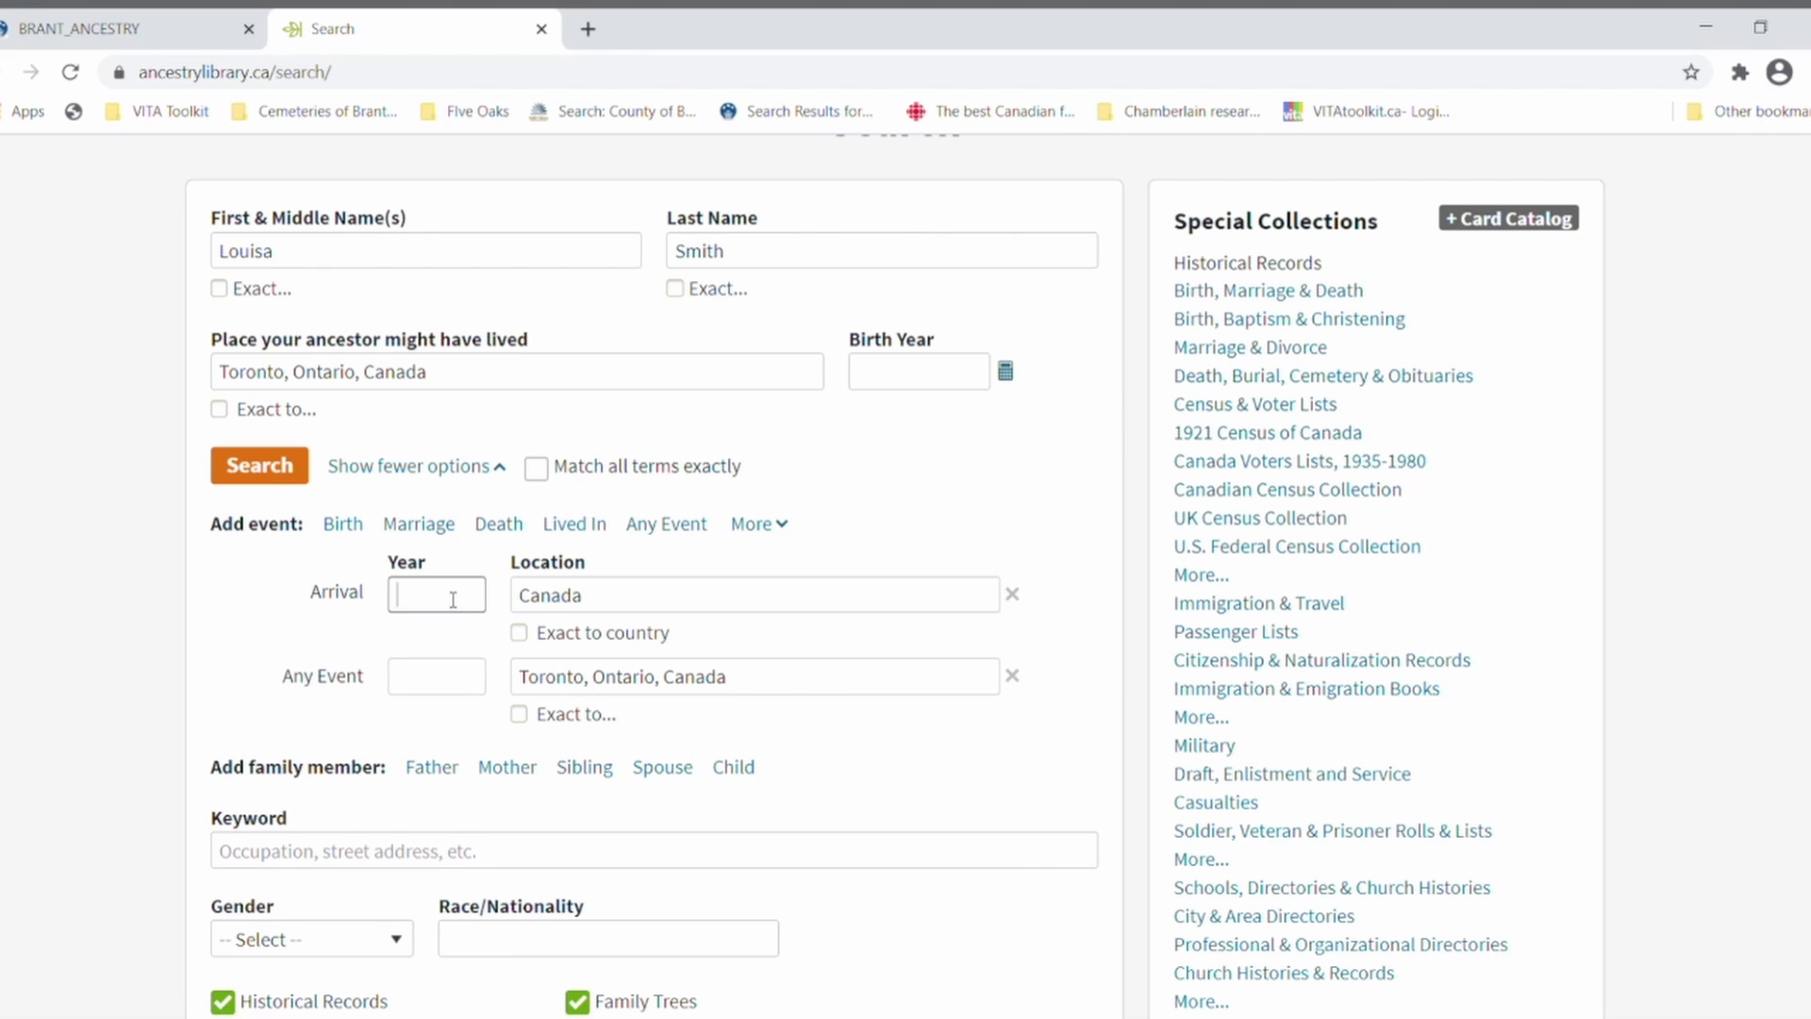
pyautogui.write('1896')
pyautogui.click(438, 639)
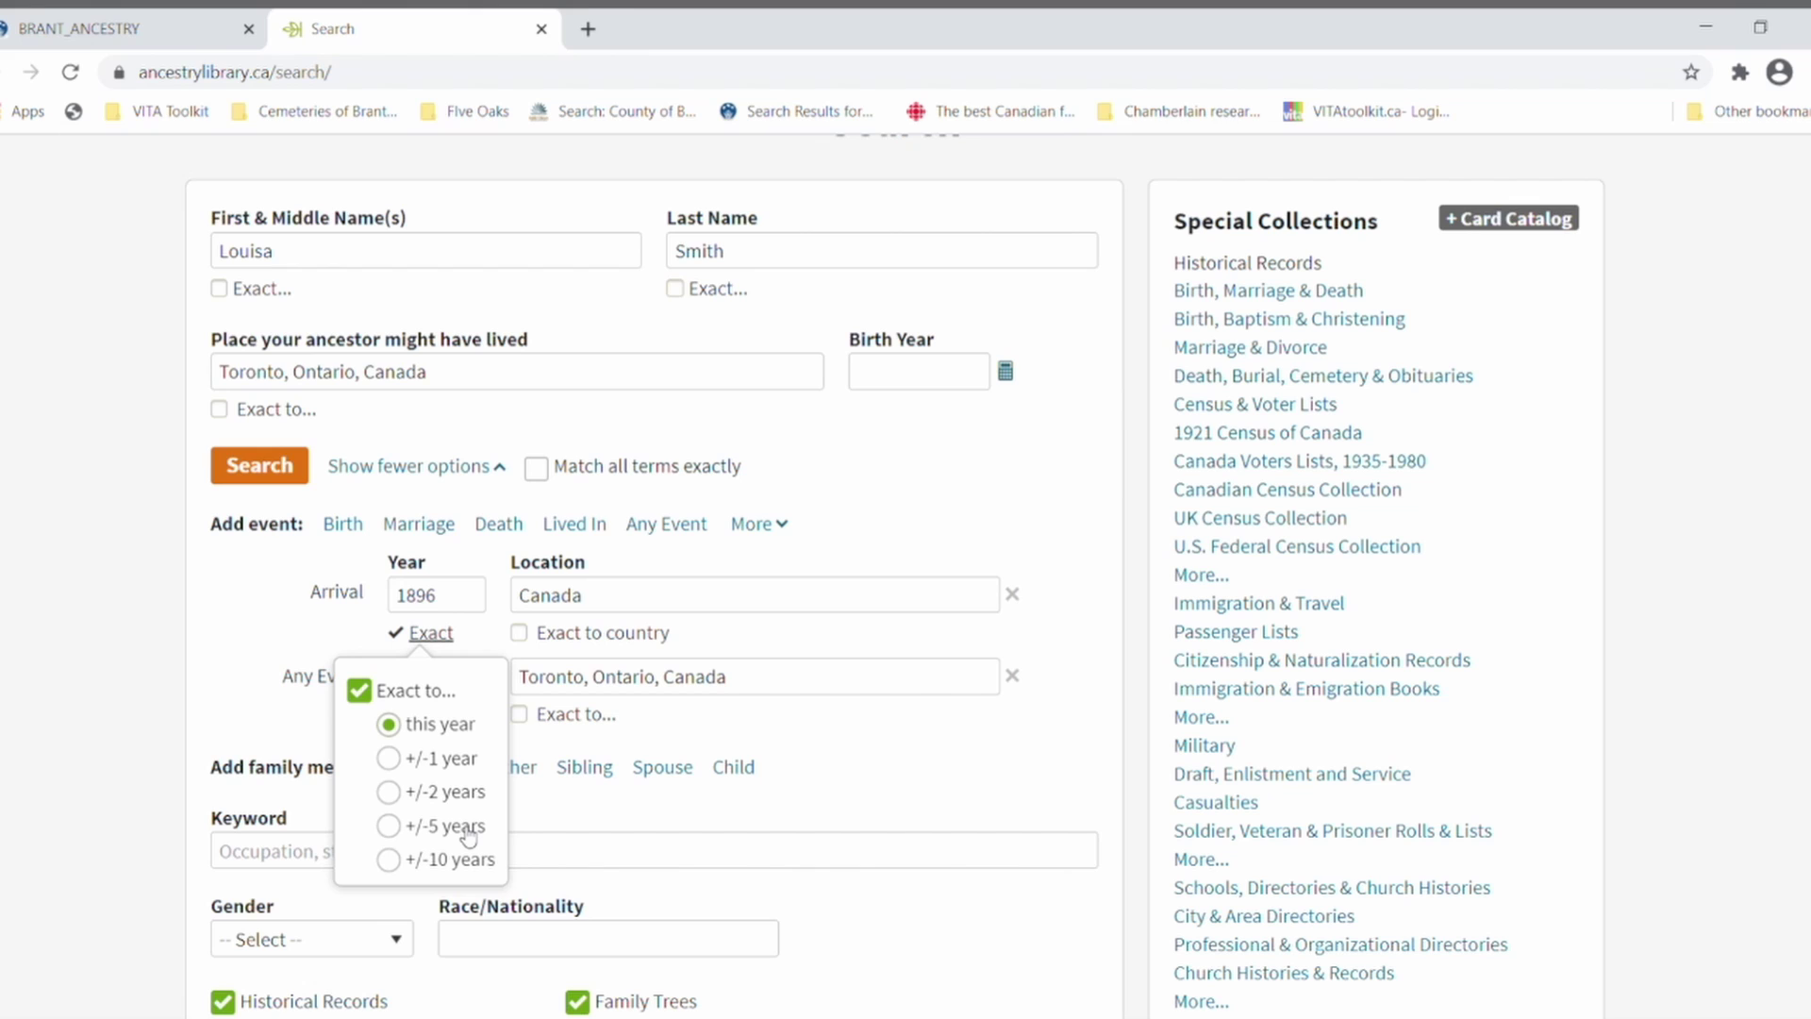
pyautogui.click(388, 825)
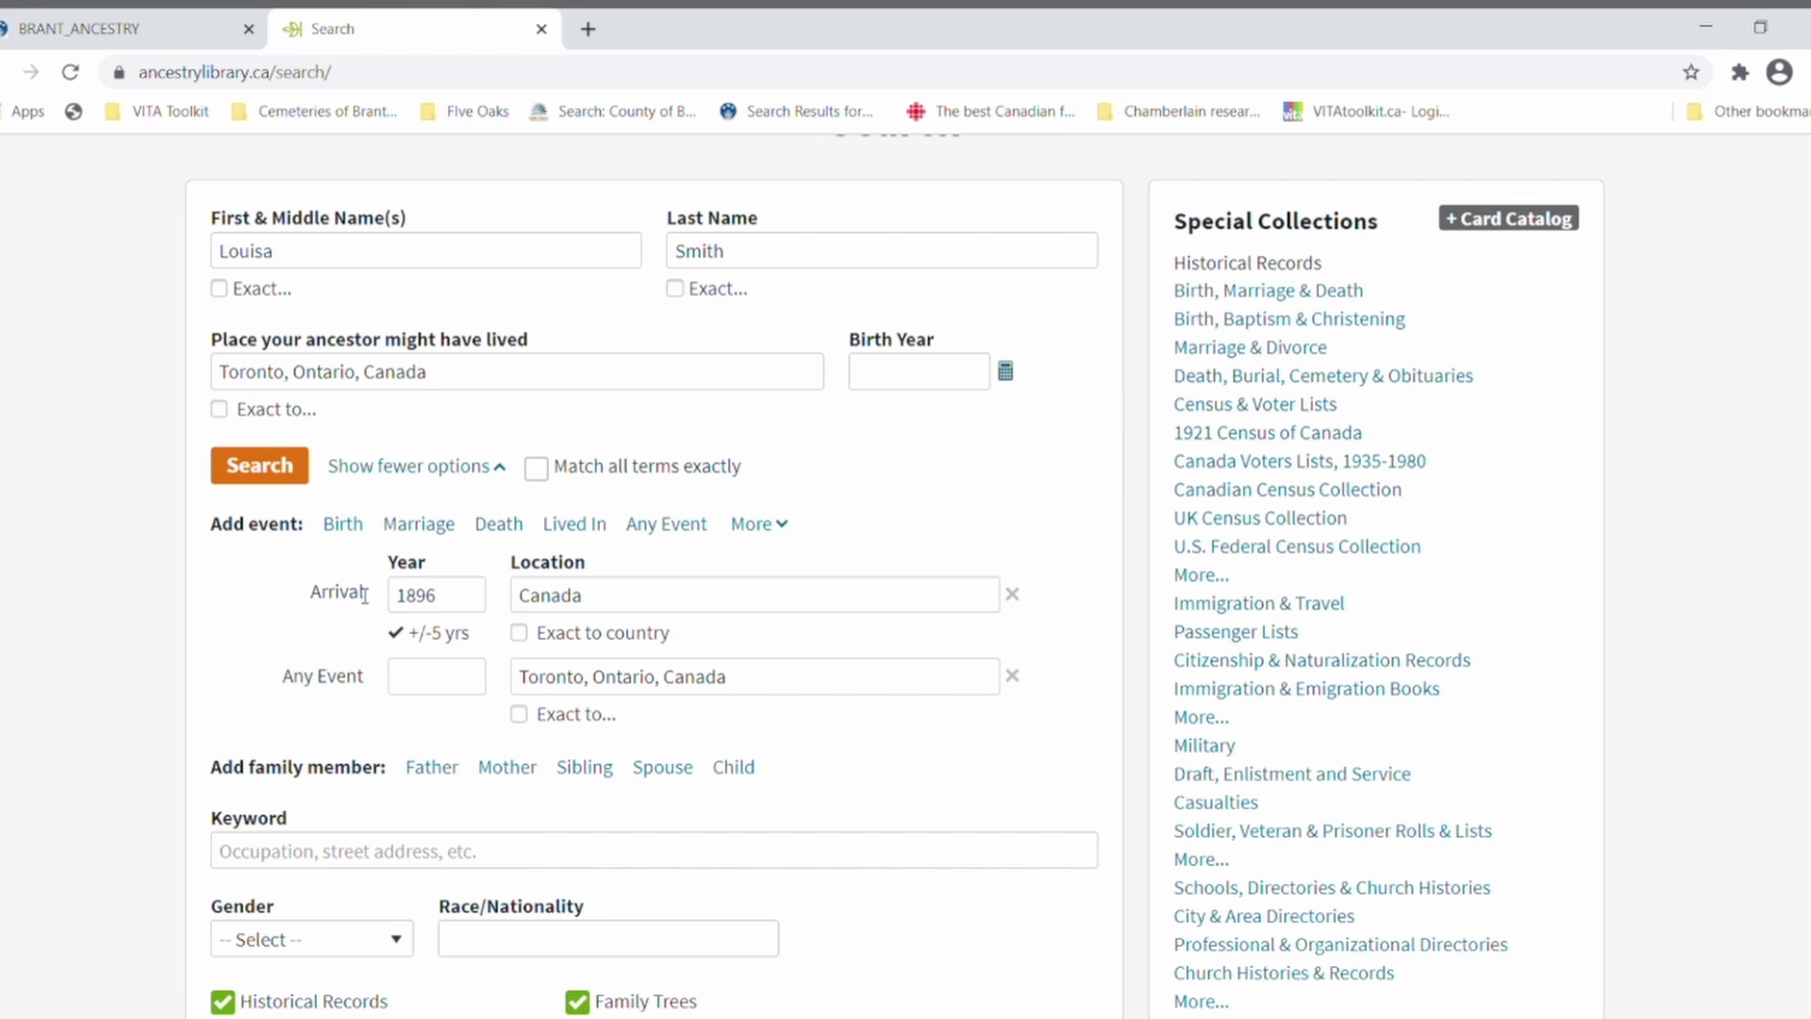
# Set the gender to Female and run the search.
pyautogui.scroll(-3, 364, 594)
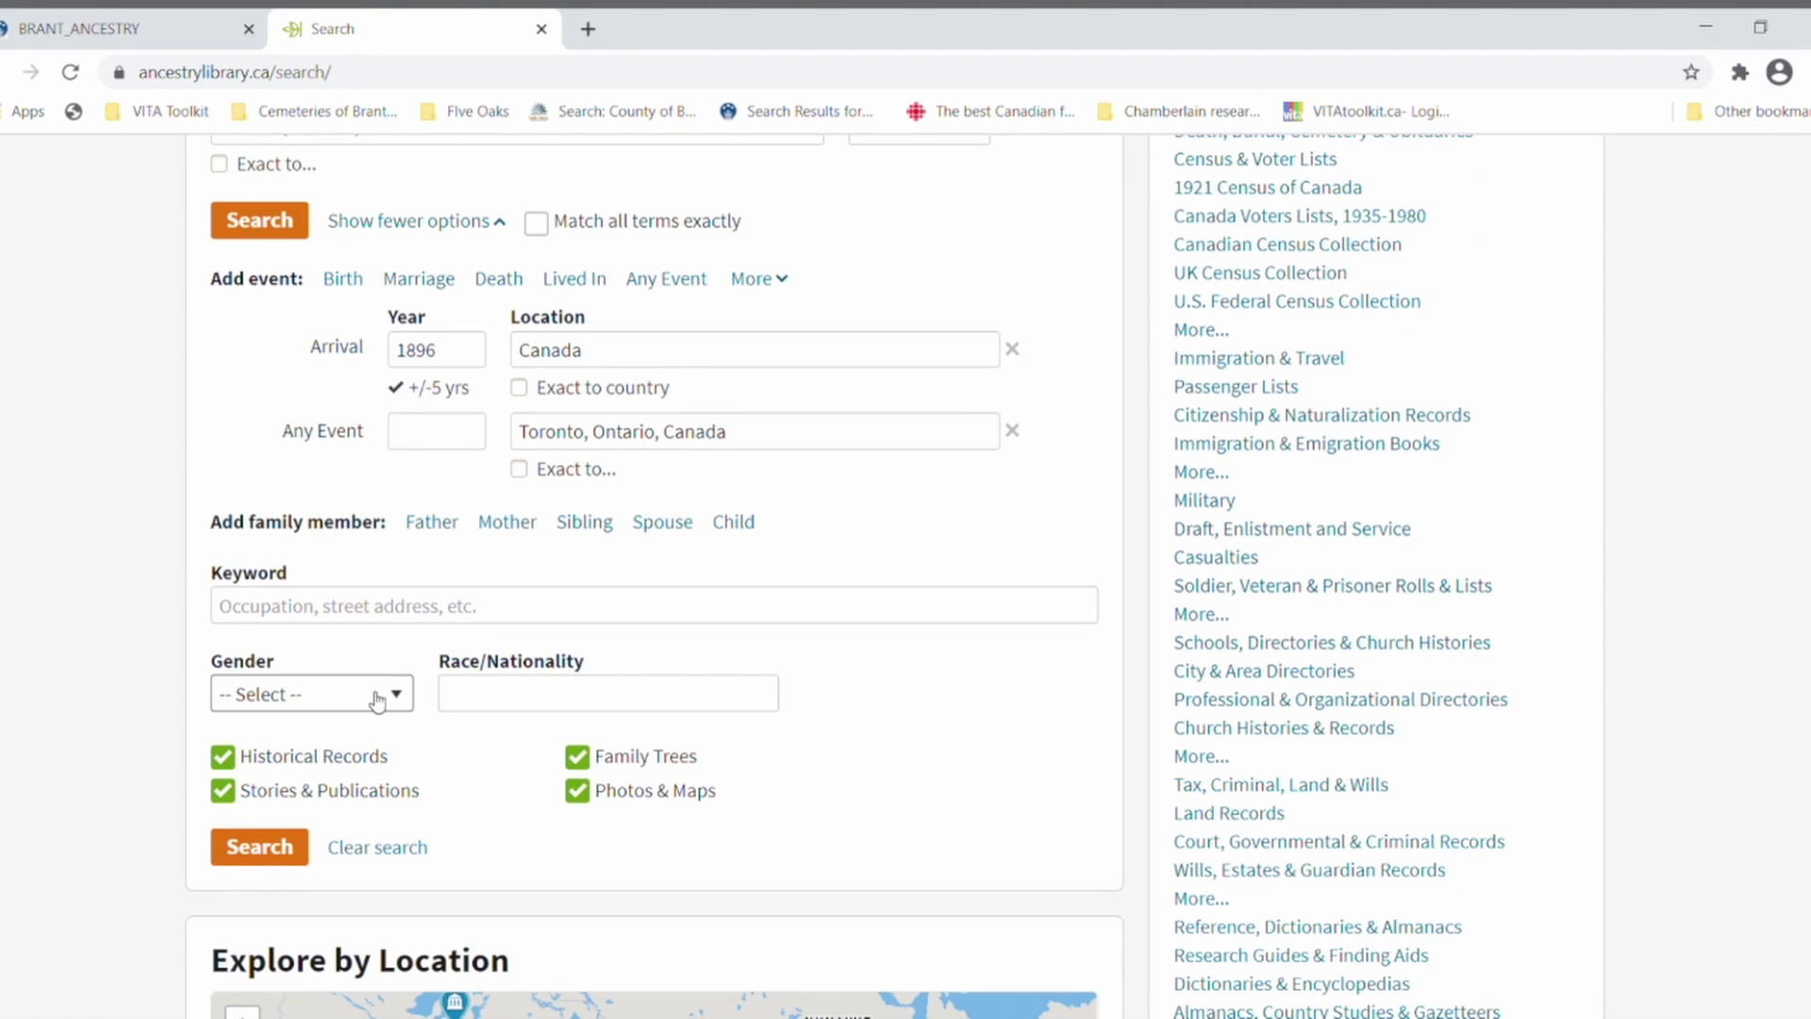
pyautogui.click(345, 694)
pyautogui.click(343, 776)
pyautogui.scroll(1, 340, 752)
pyautogui.scroll(1, 341, 752)
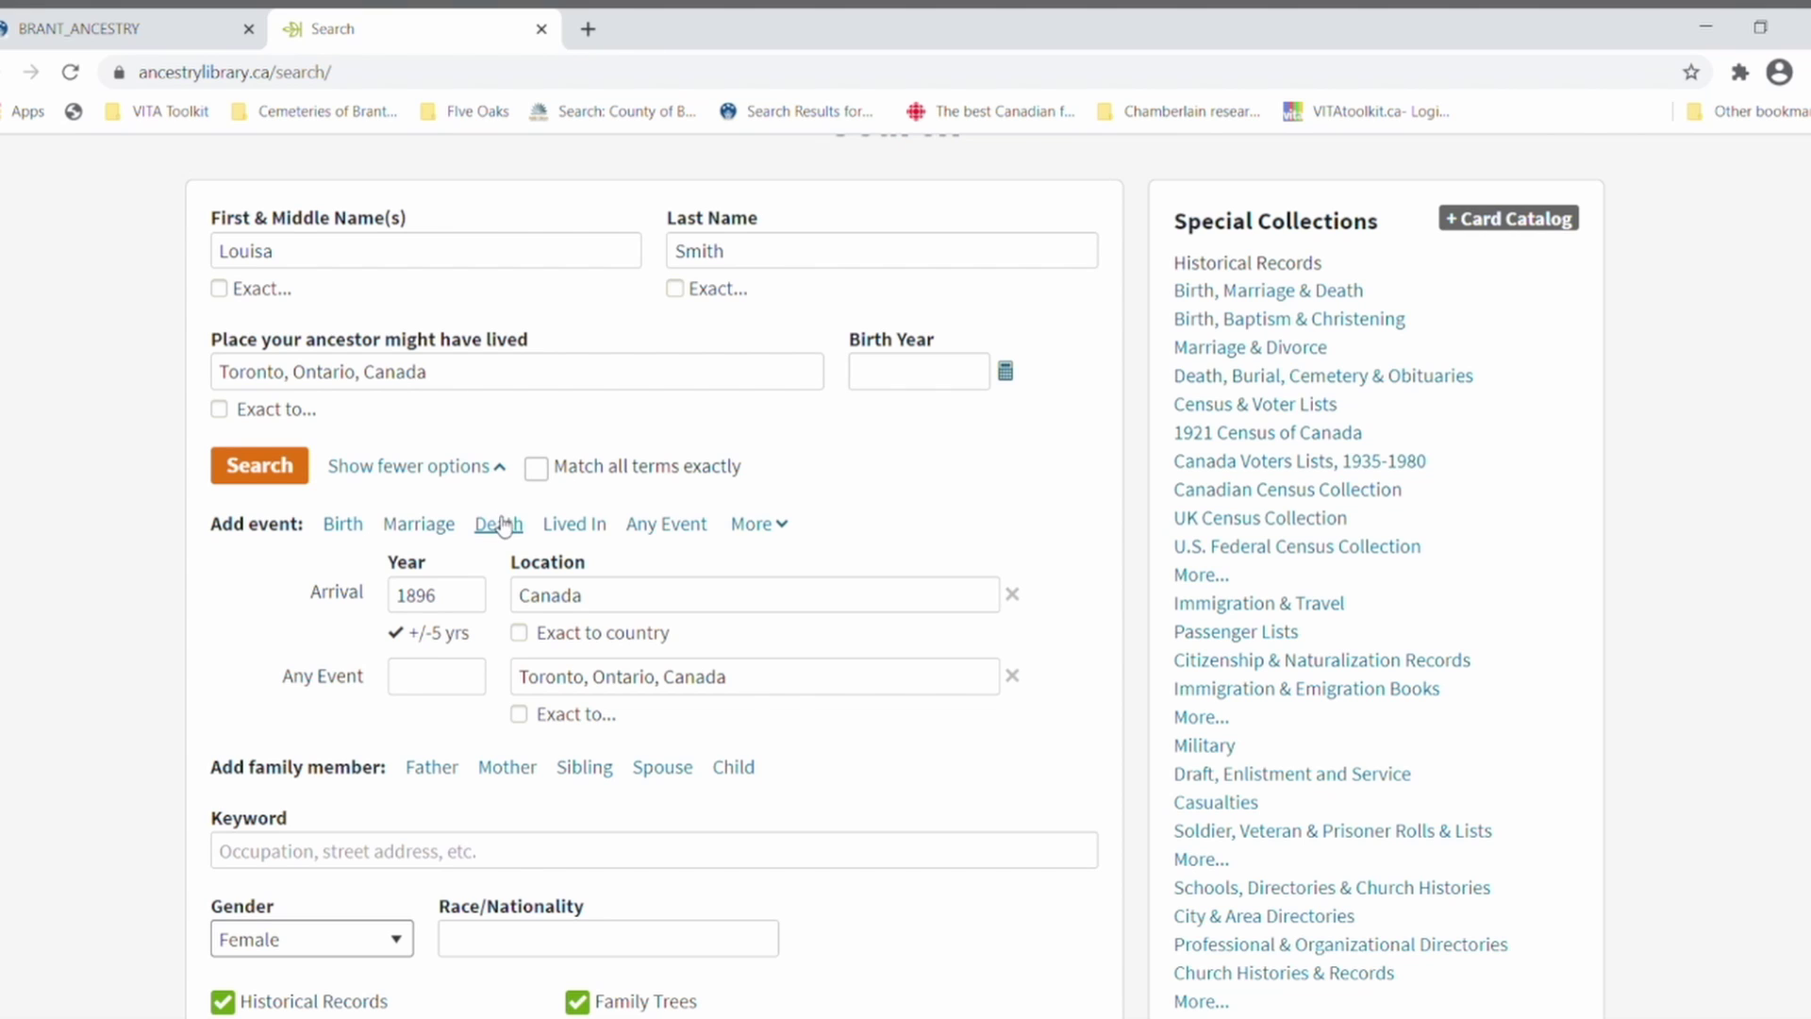
pyautogui.scroll(-3, 504, 575)
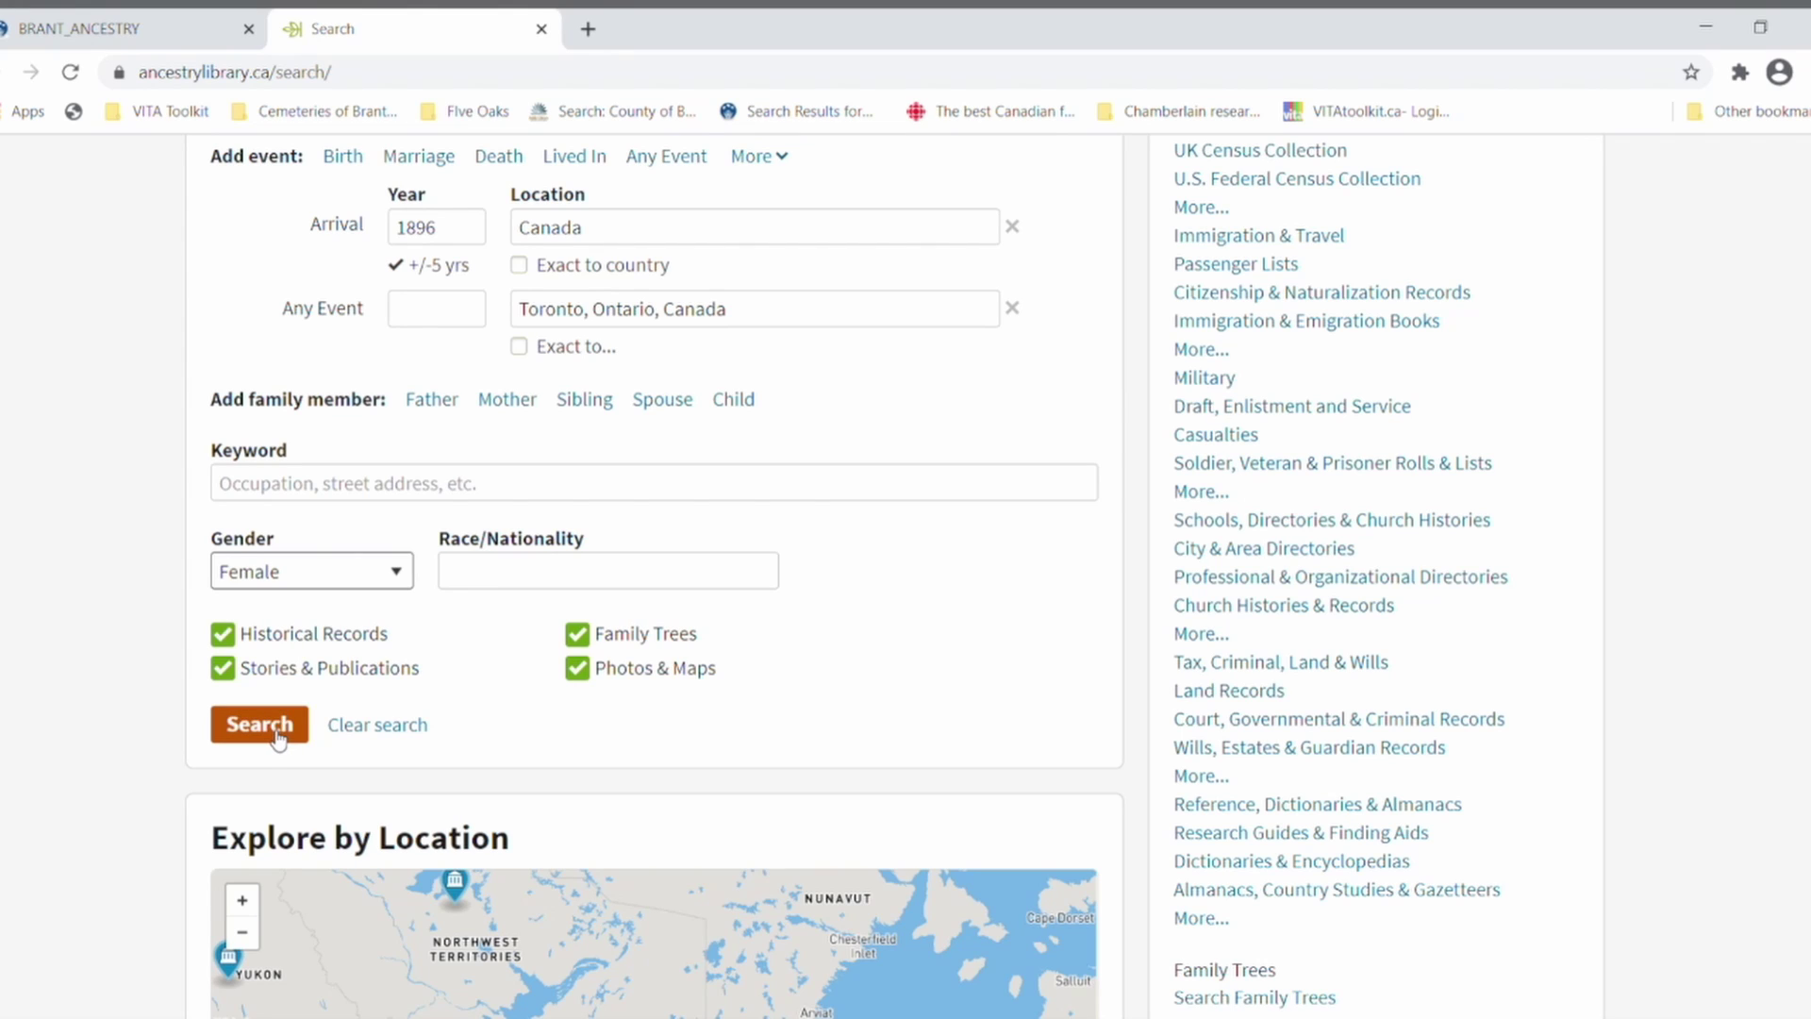
pyautogui.click(278, 738)
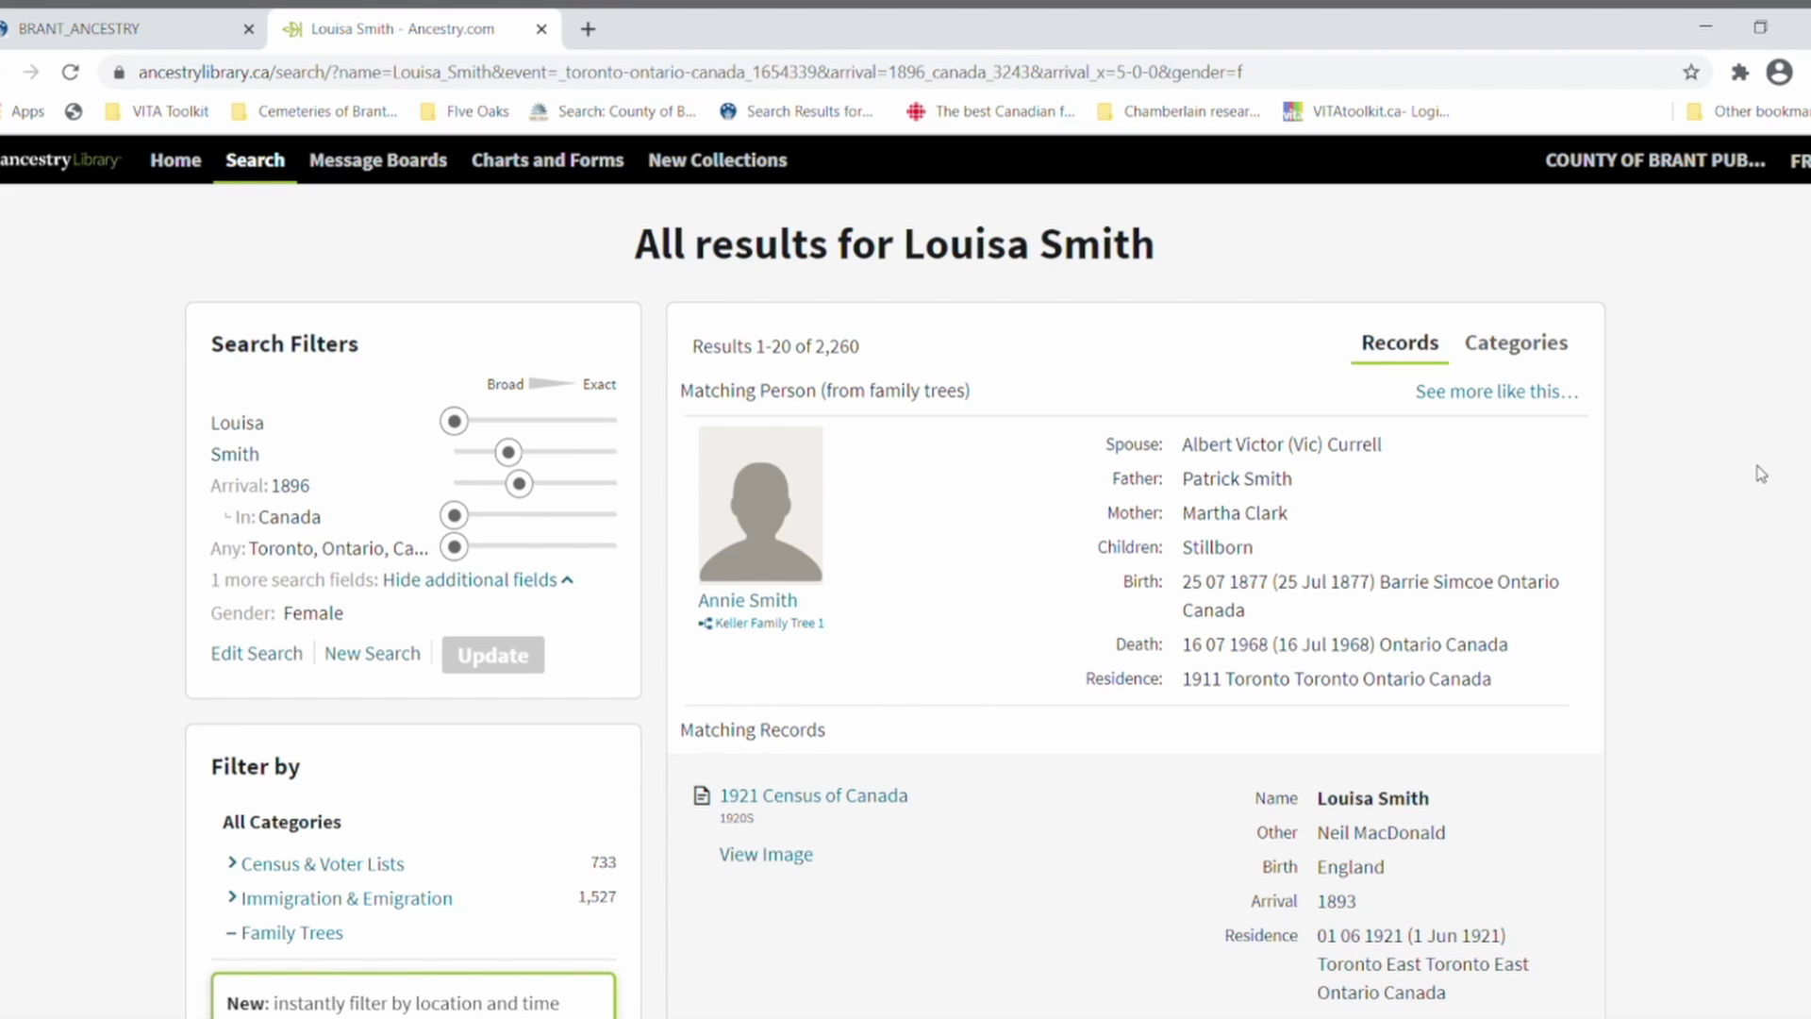
# Look through the first page of matching records and check the name variants listed in them.
pyautogui.scroll(-4, 1760, 474)
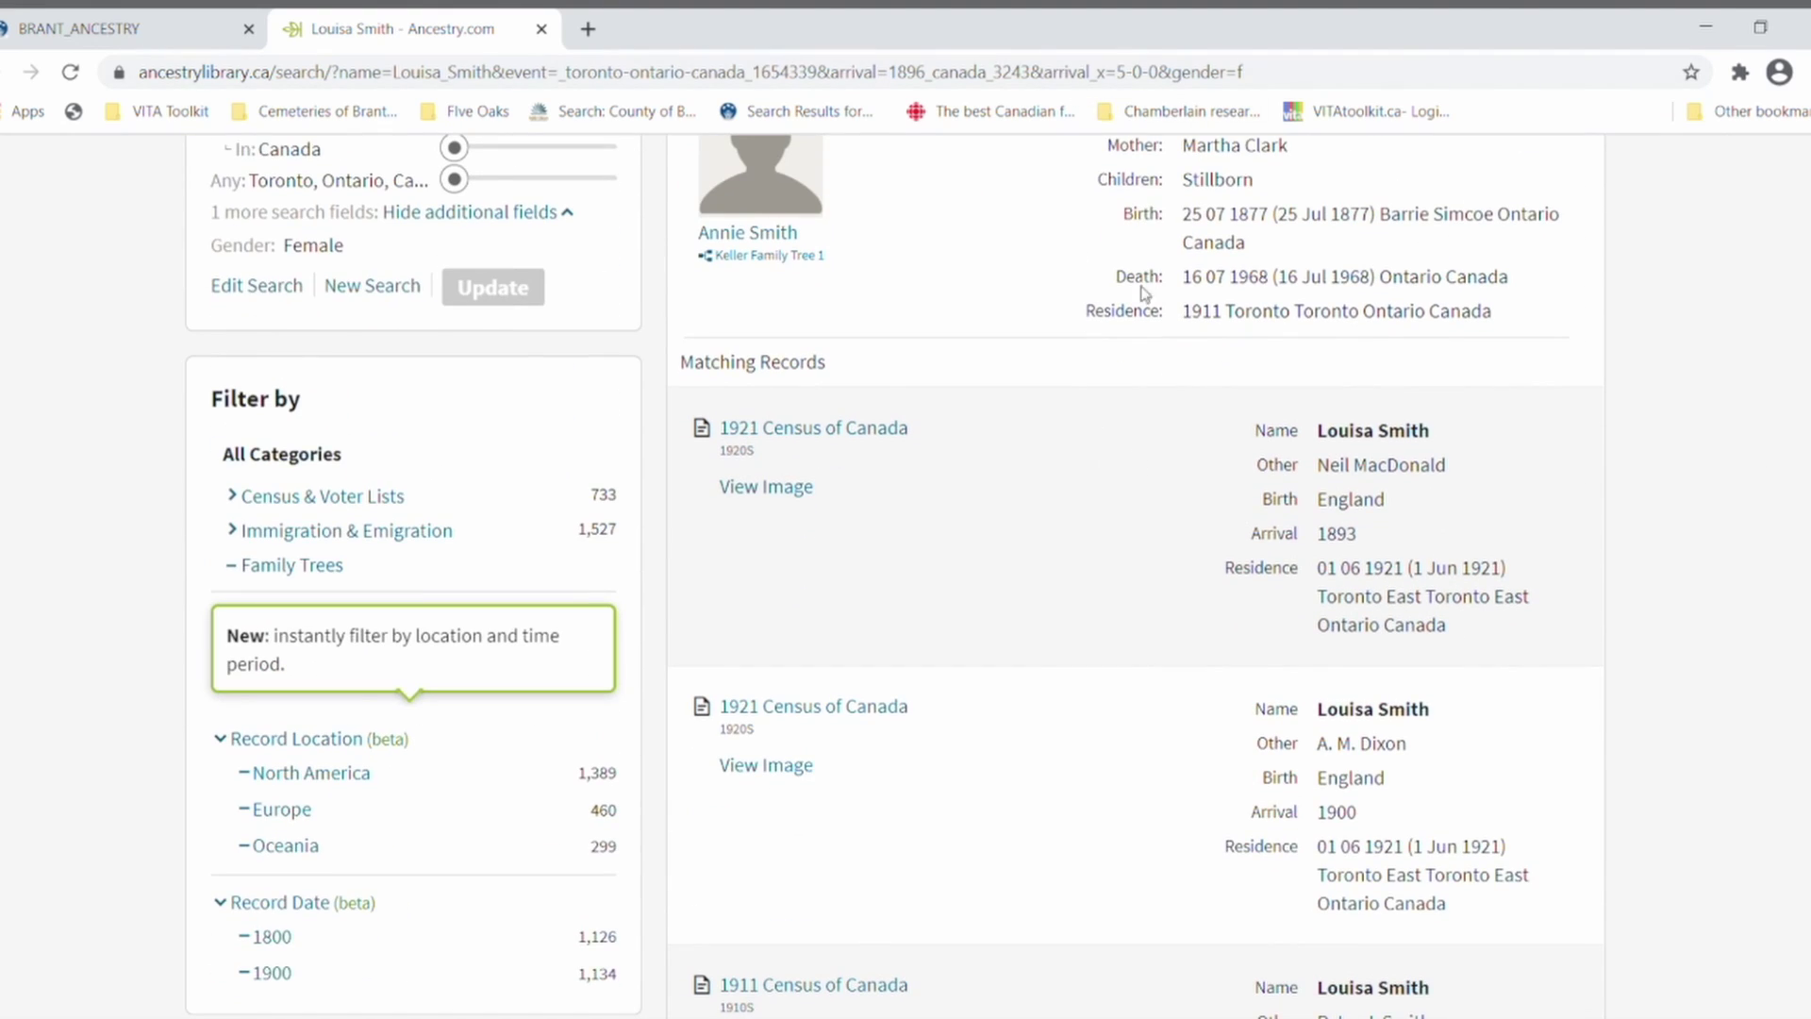
pyautogui.scroll(-10, 1332, 566)
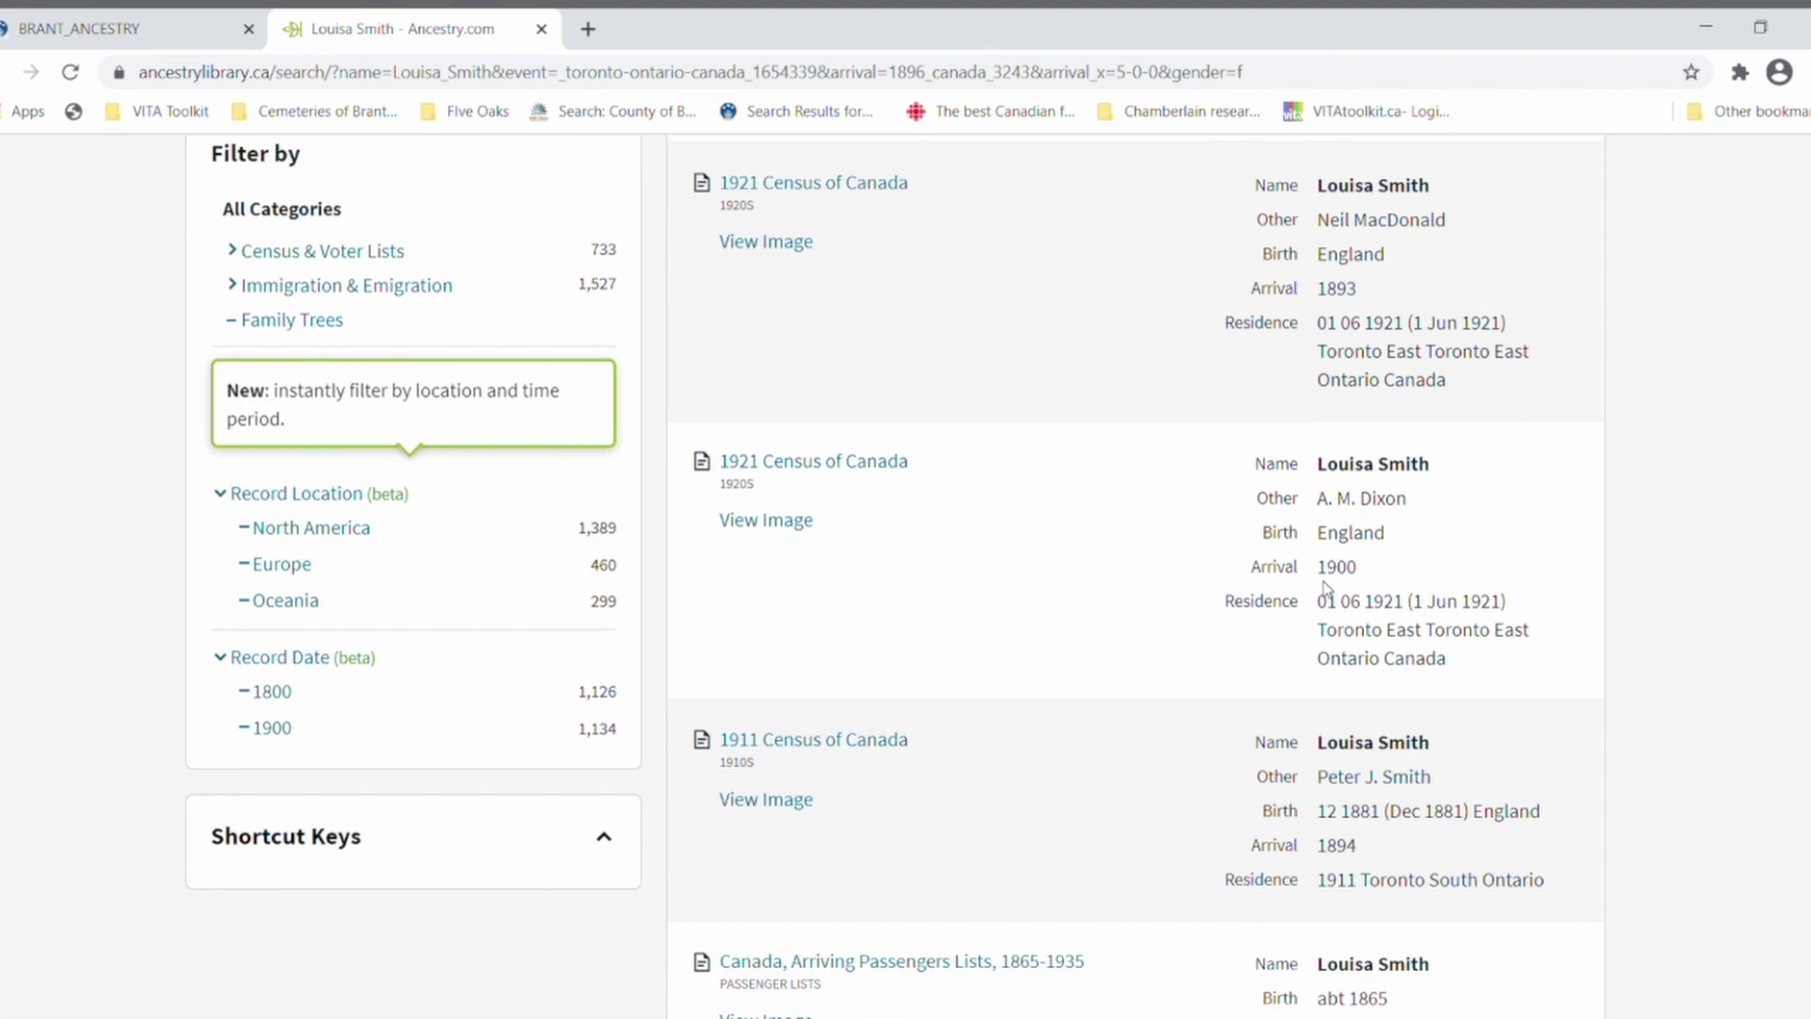
pyautogui.scroll(-12, 1331, 566)
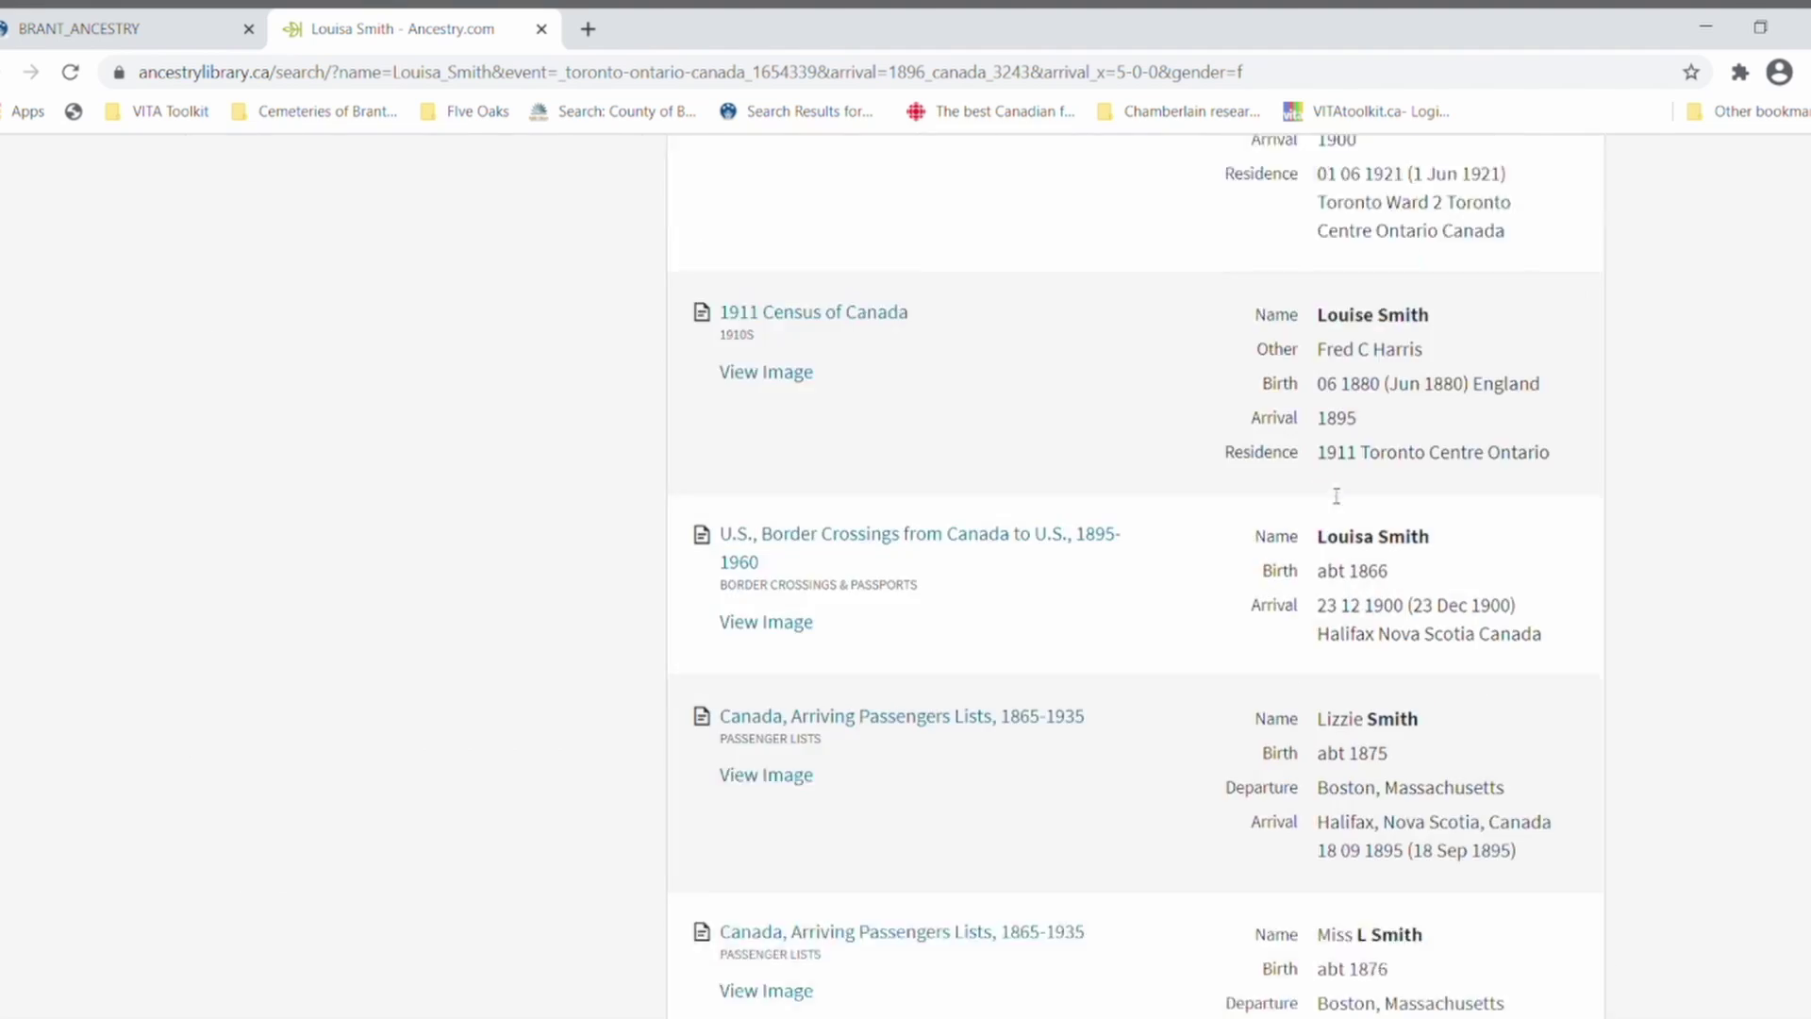
pyautogui.scroll(-7, 1337, 495)
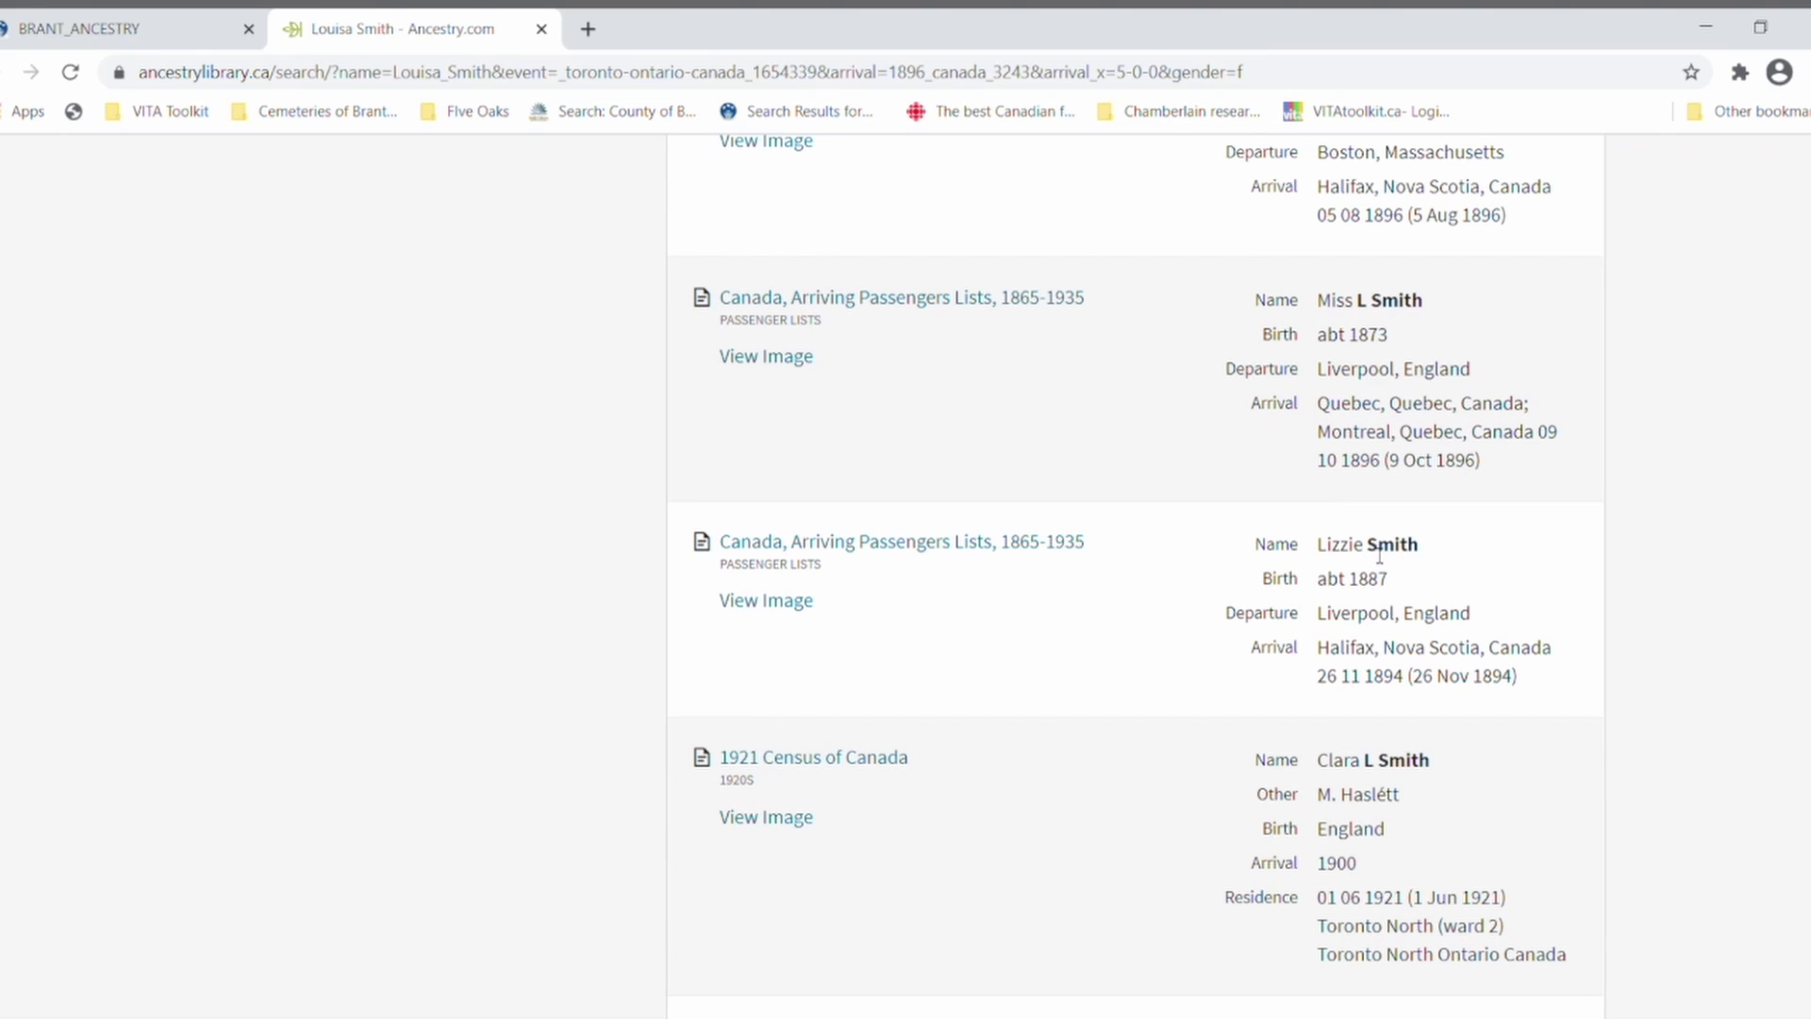
pyautogui.moveTo(1366, 544); pyautogui.dragTo(1424, 554)
pyautogui.scroll(15, 1528, 528)
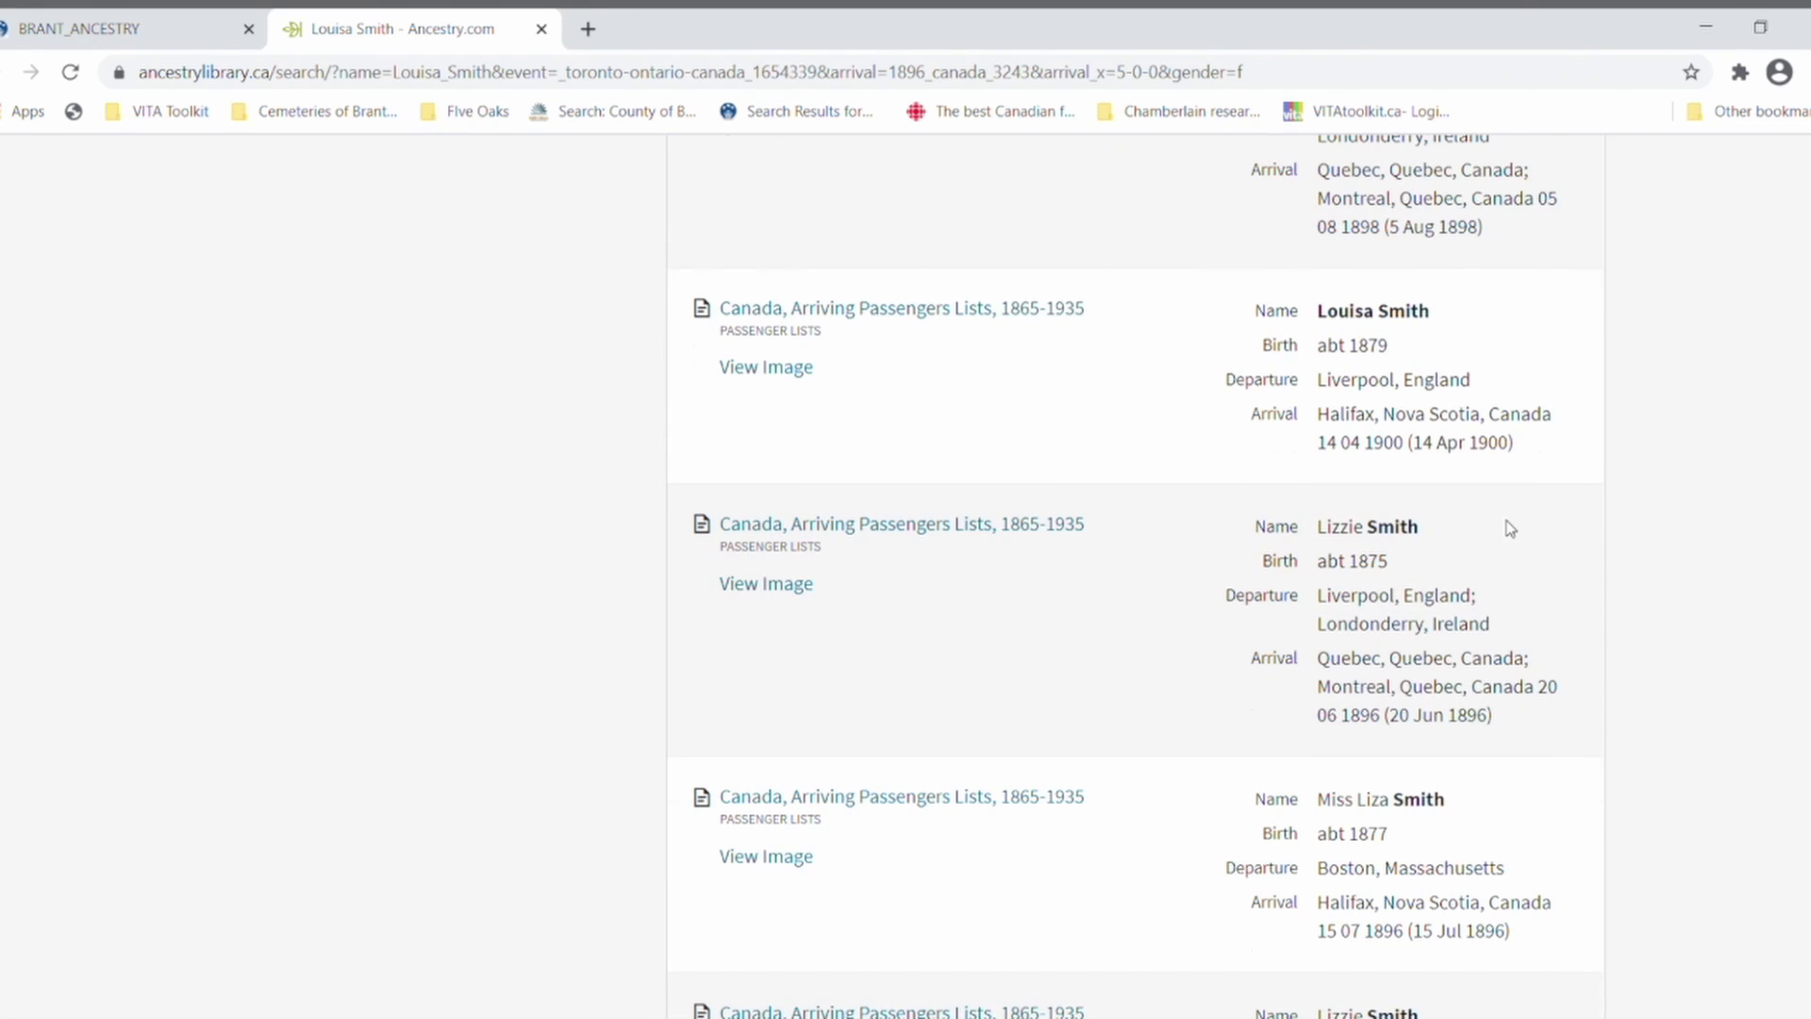
pyautogui.scroll(10, 1506, 528)
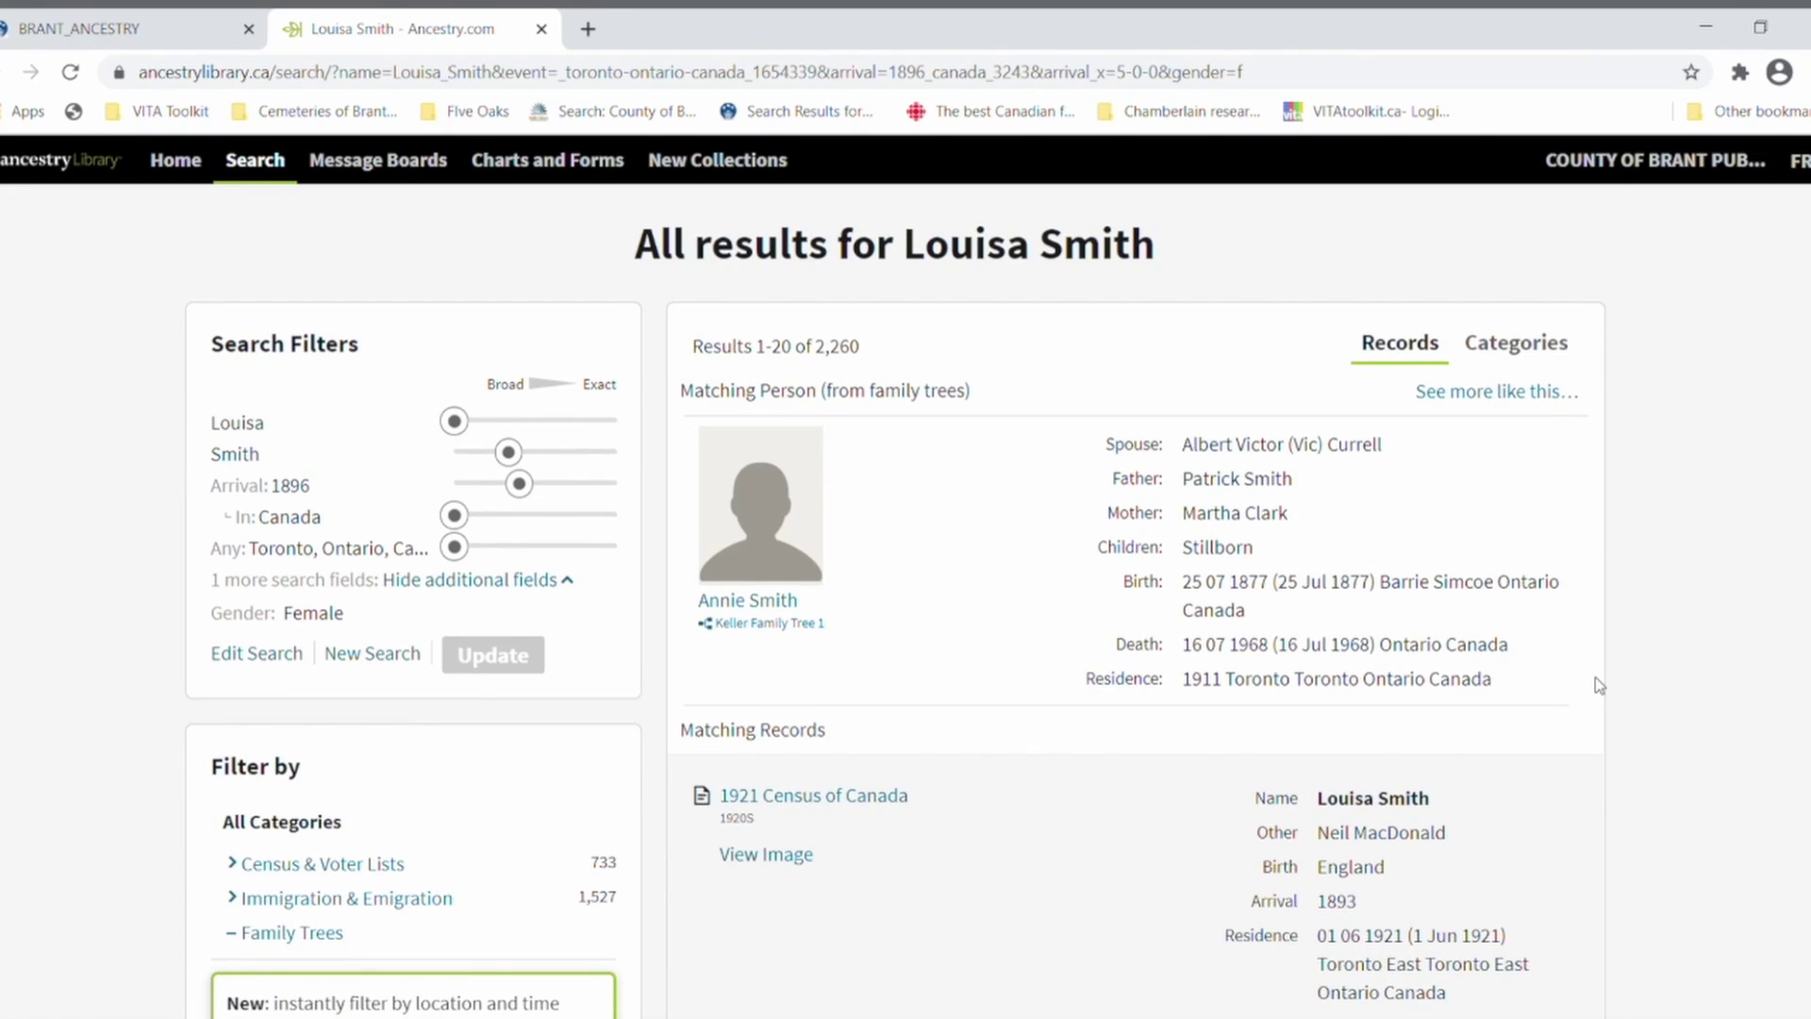
# Compare names, departure places and arrival dates across the Canadian census and arriving passenger list records.
pyautogui.scroll(-1, 1594, 677)
pyautogui.scroll(-6, 1594, 677)
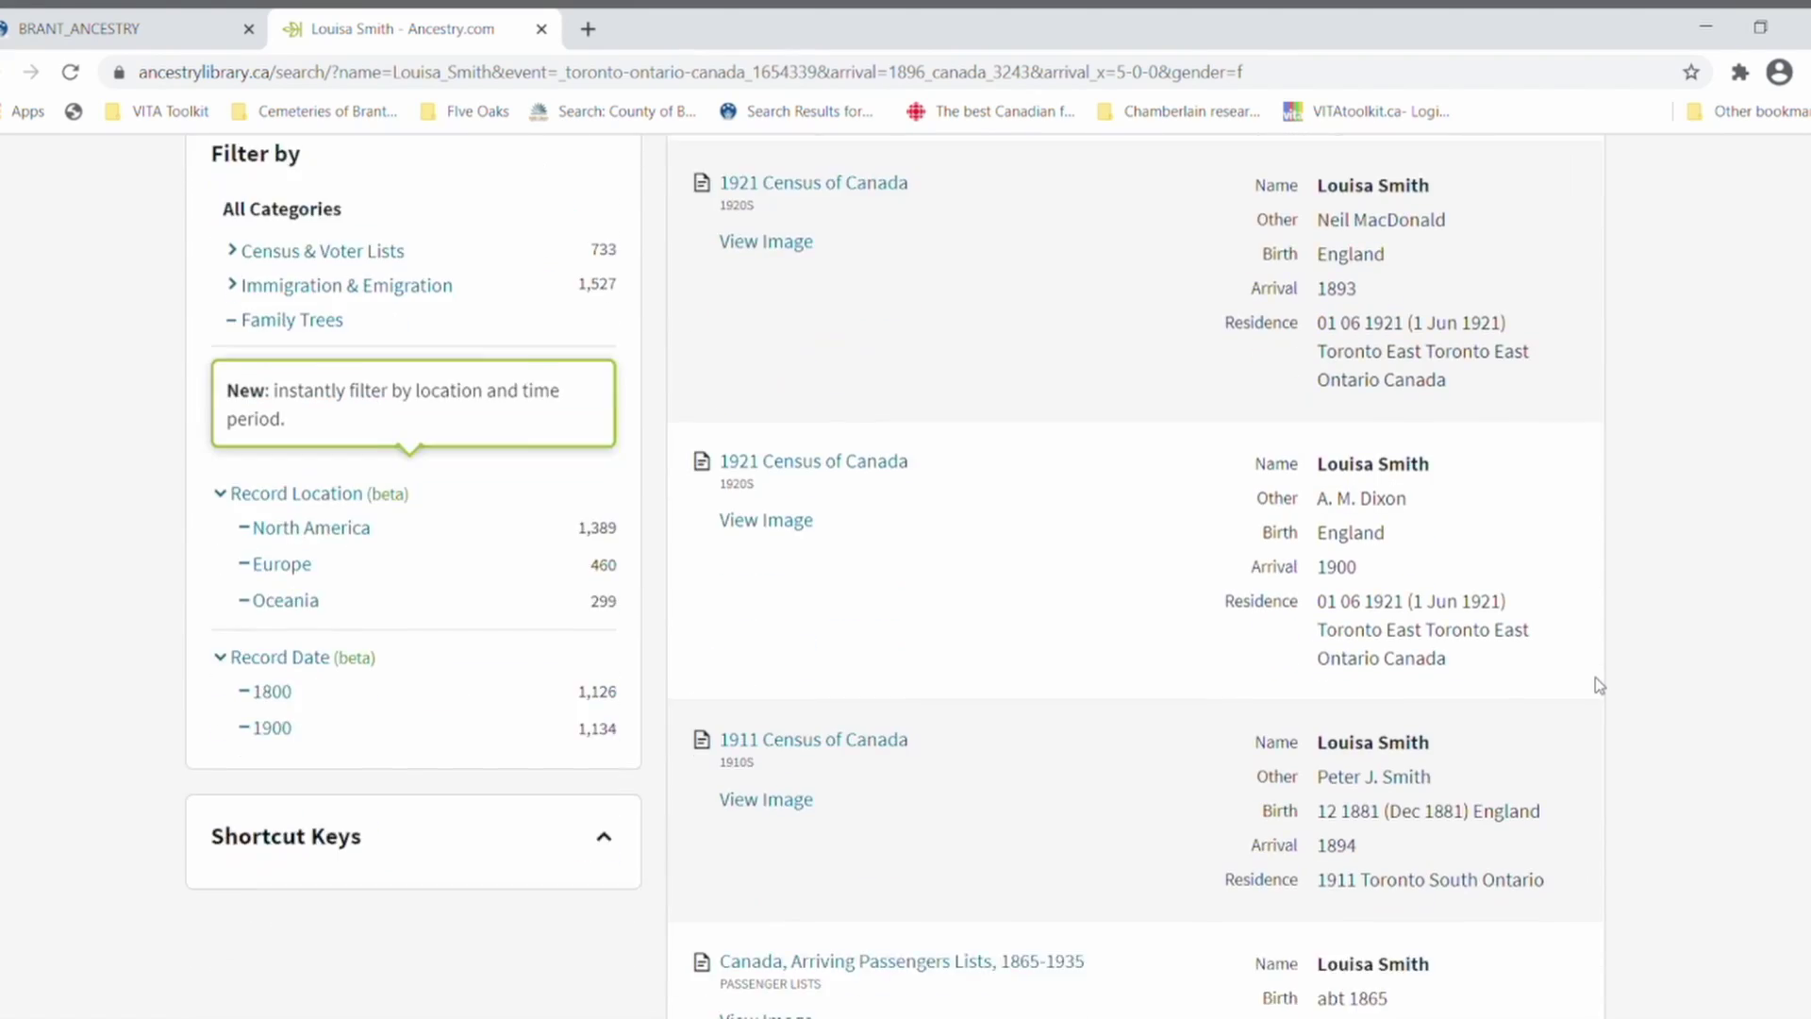
pyautogui.scroll(-1, 1594, 684)
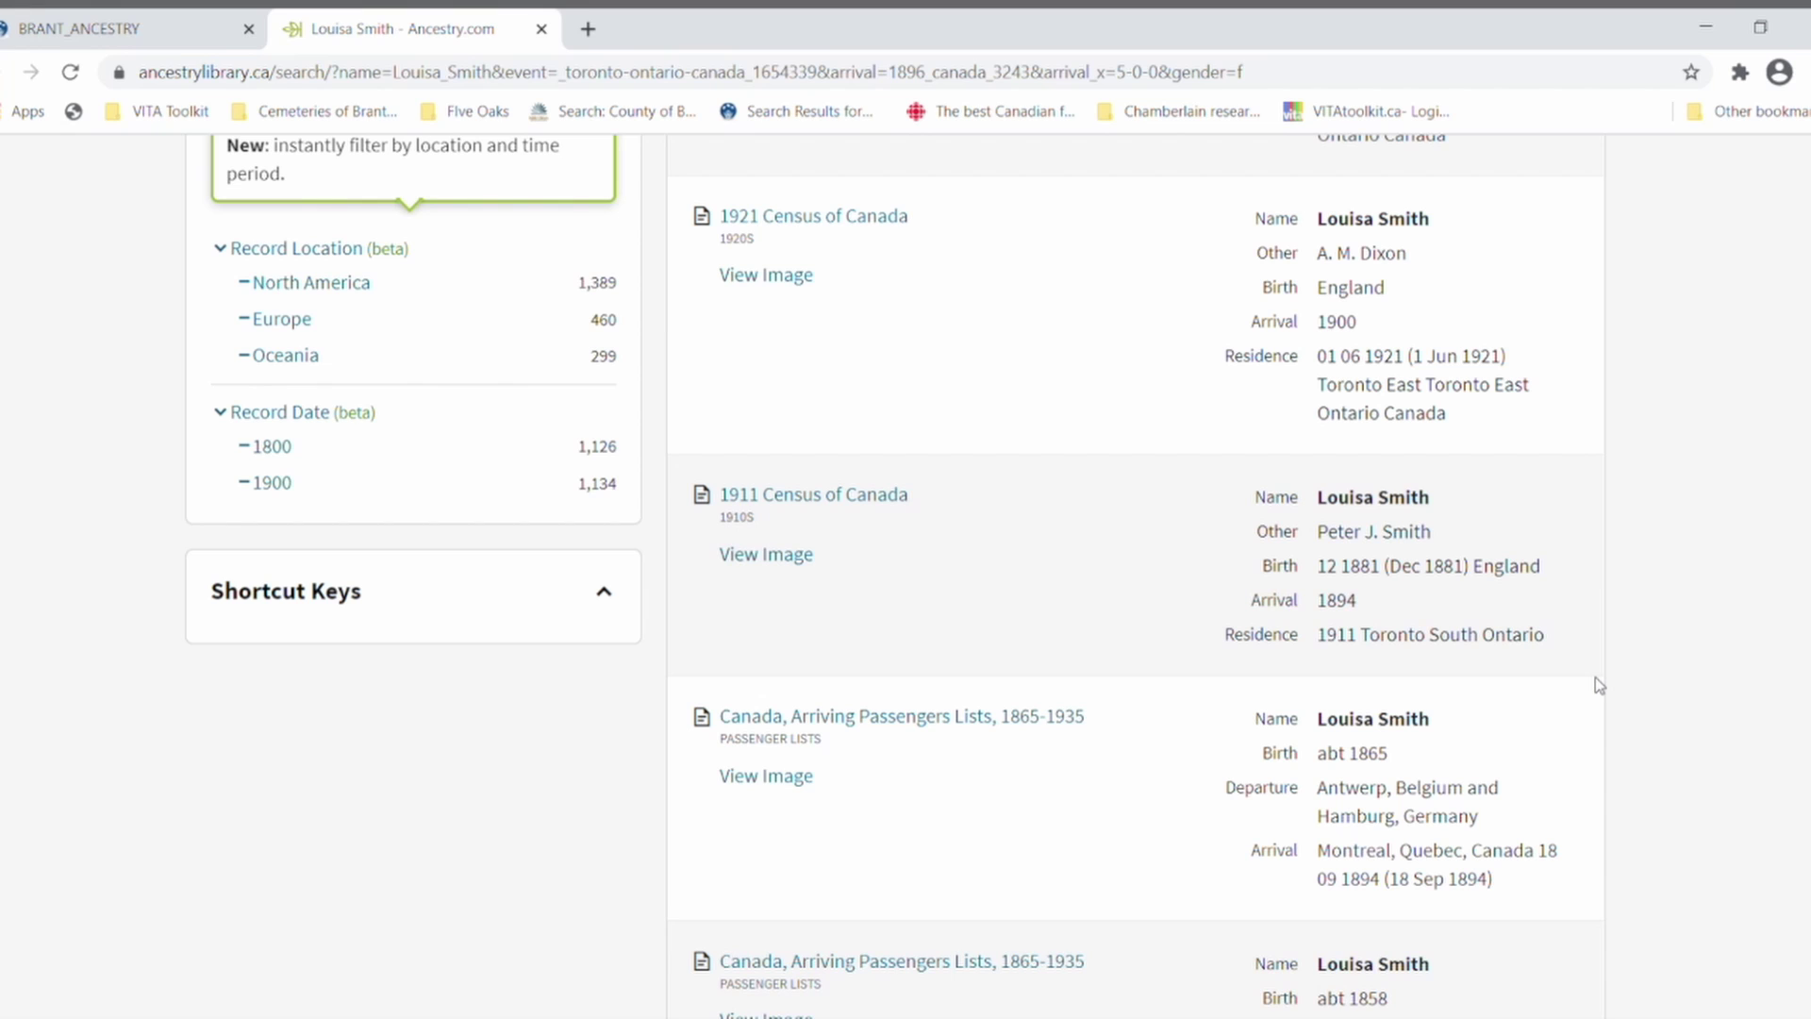
pyautogui.scroll(-1, 1594, 677)
pyautogui.scroll(3, 1594, 677)
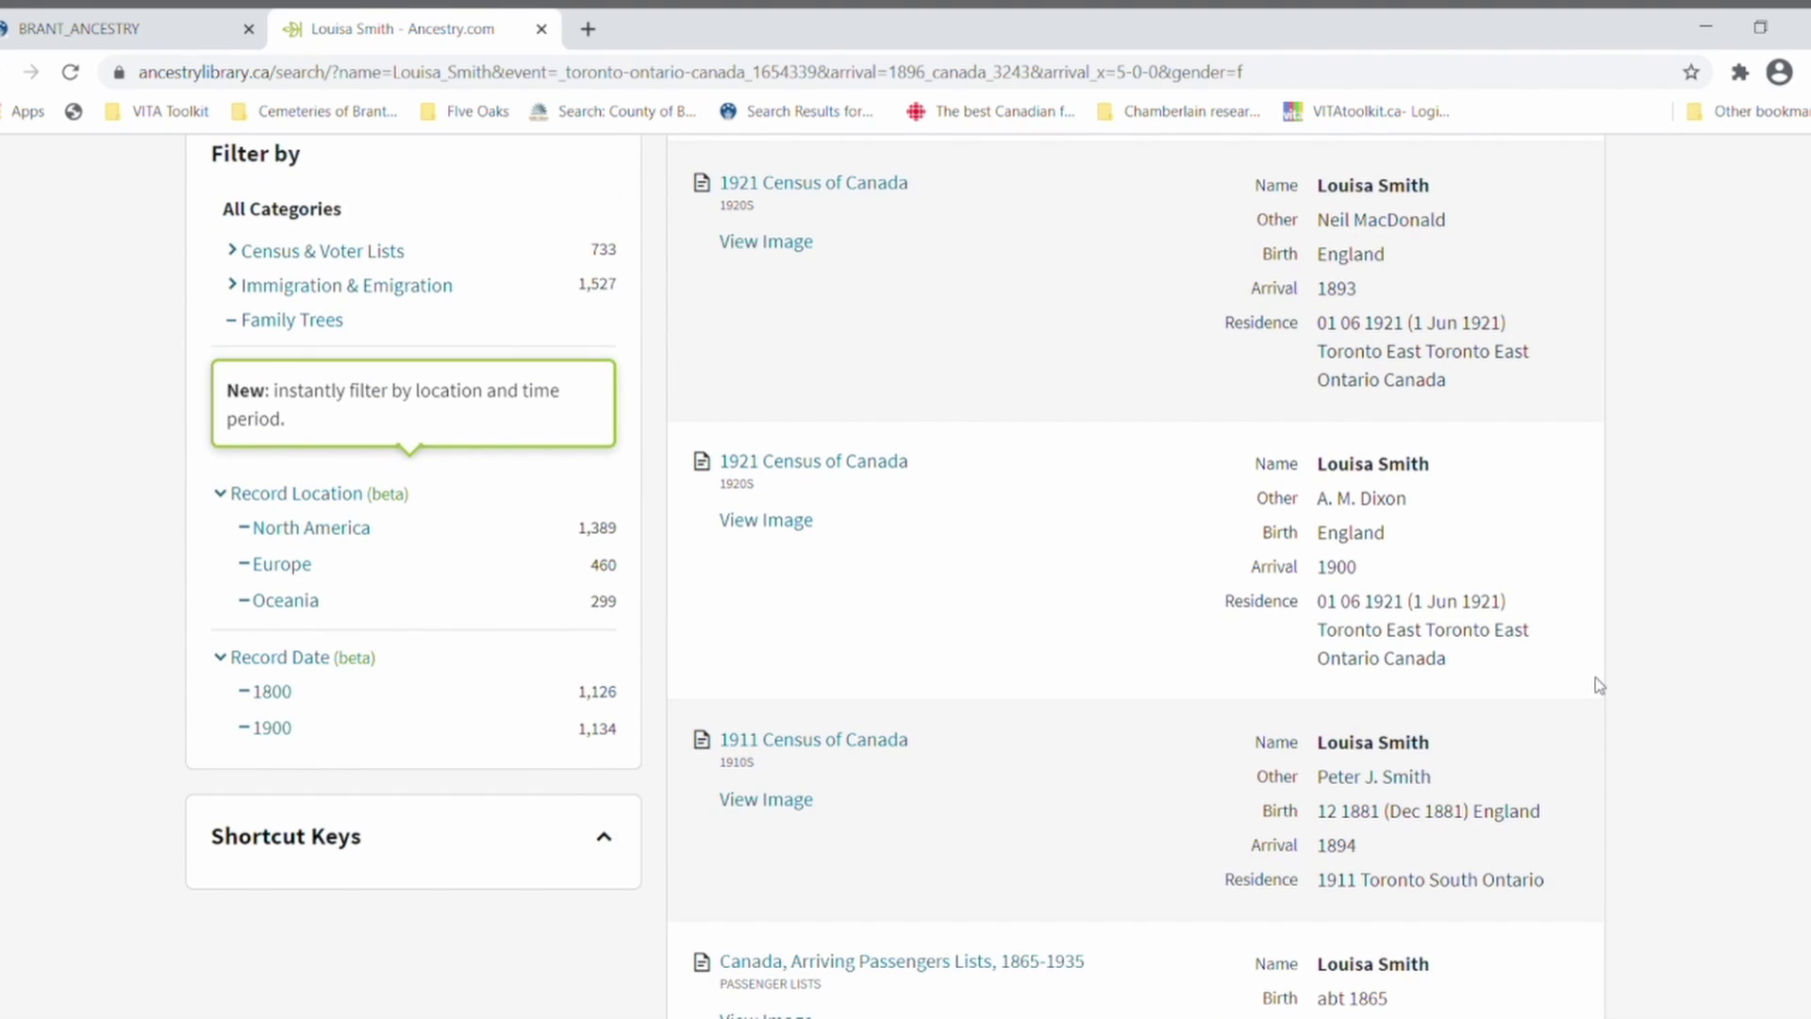
pyautogui.scroll(1, 1597, 683)
pyautogui.scroll(-6, 1597, 683)
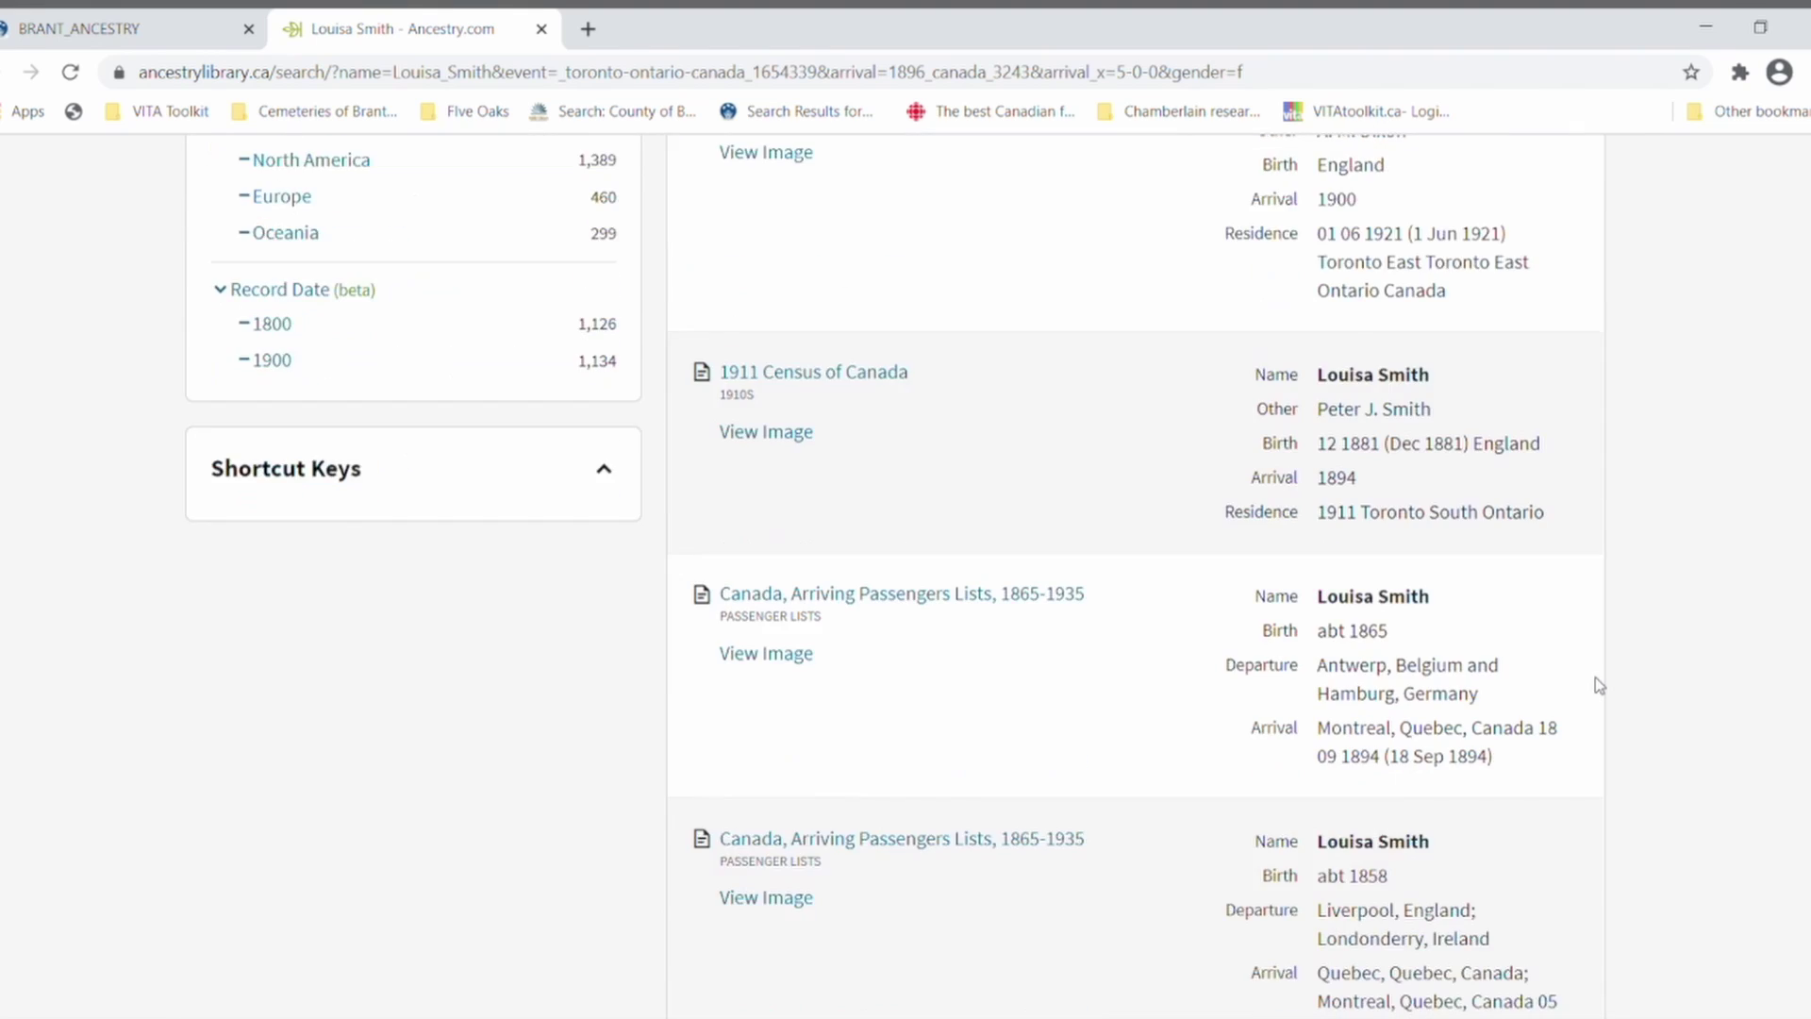
pyautogui.scroll(-3, 1598, 683)
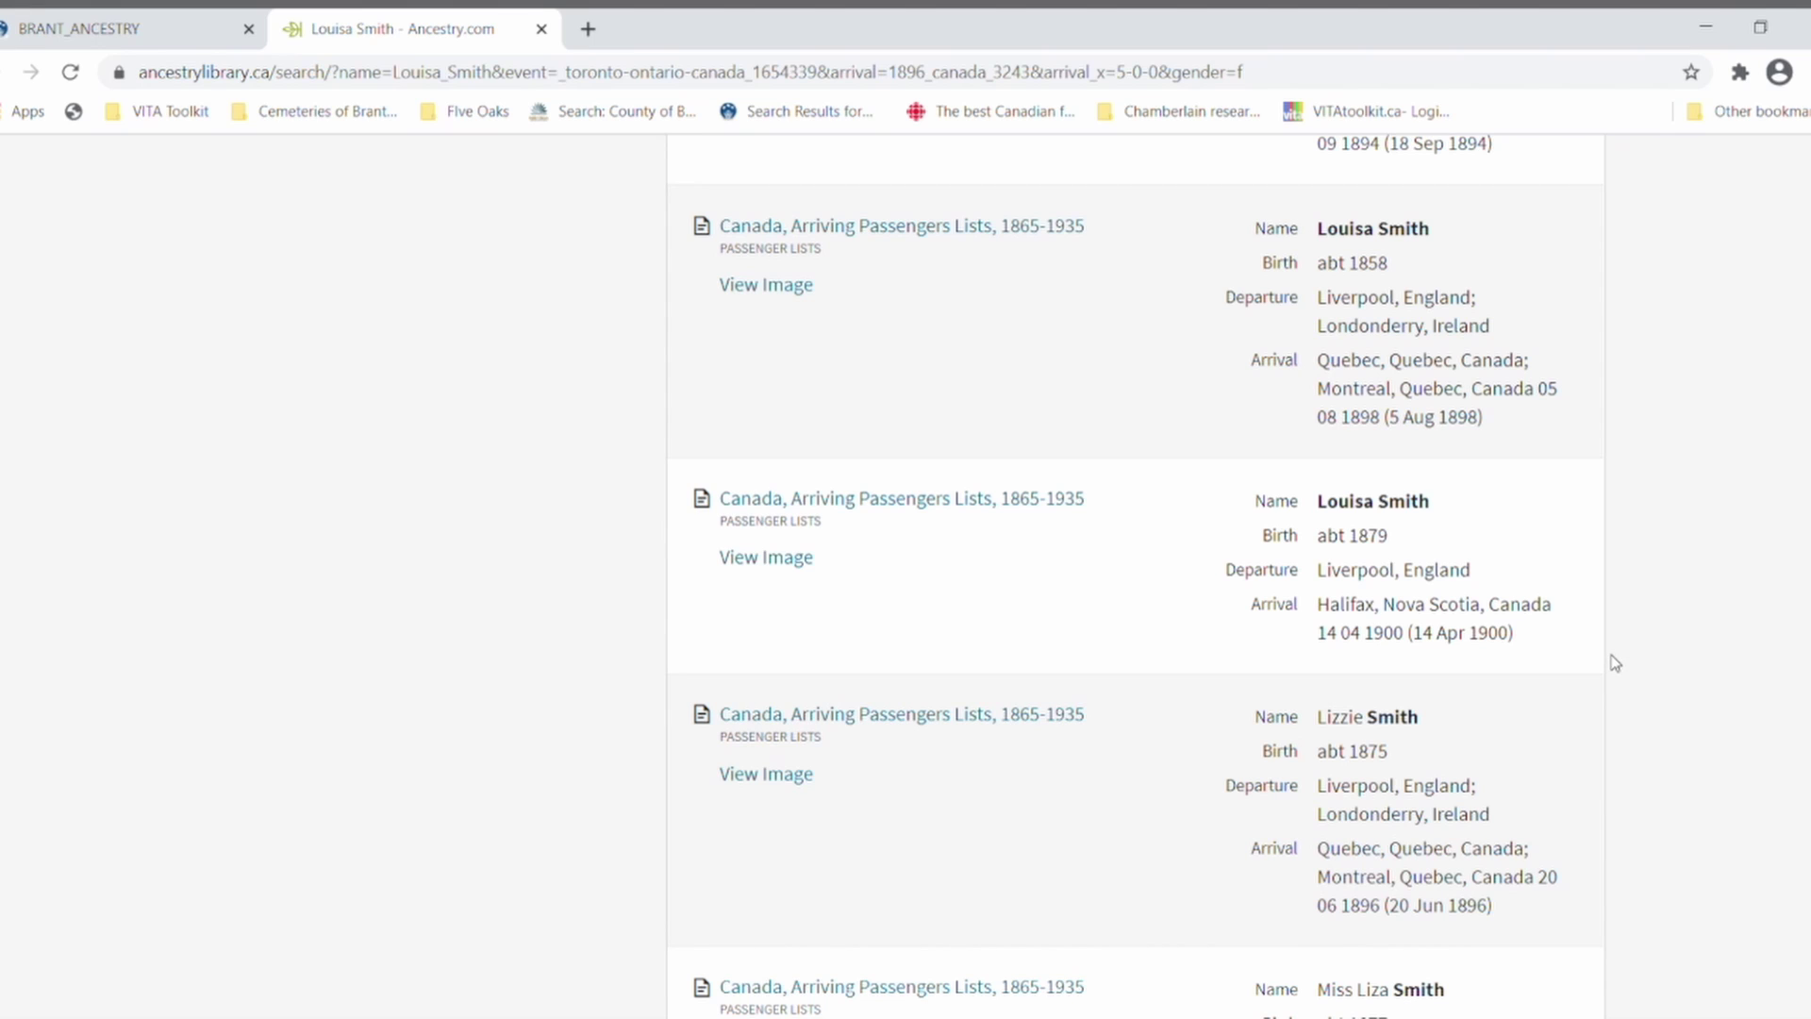
pyautogui.scroll(-2, 1615, 663)
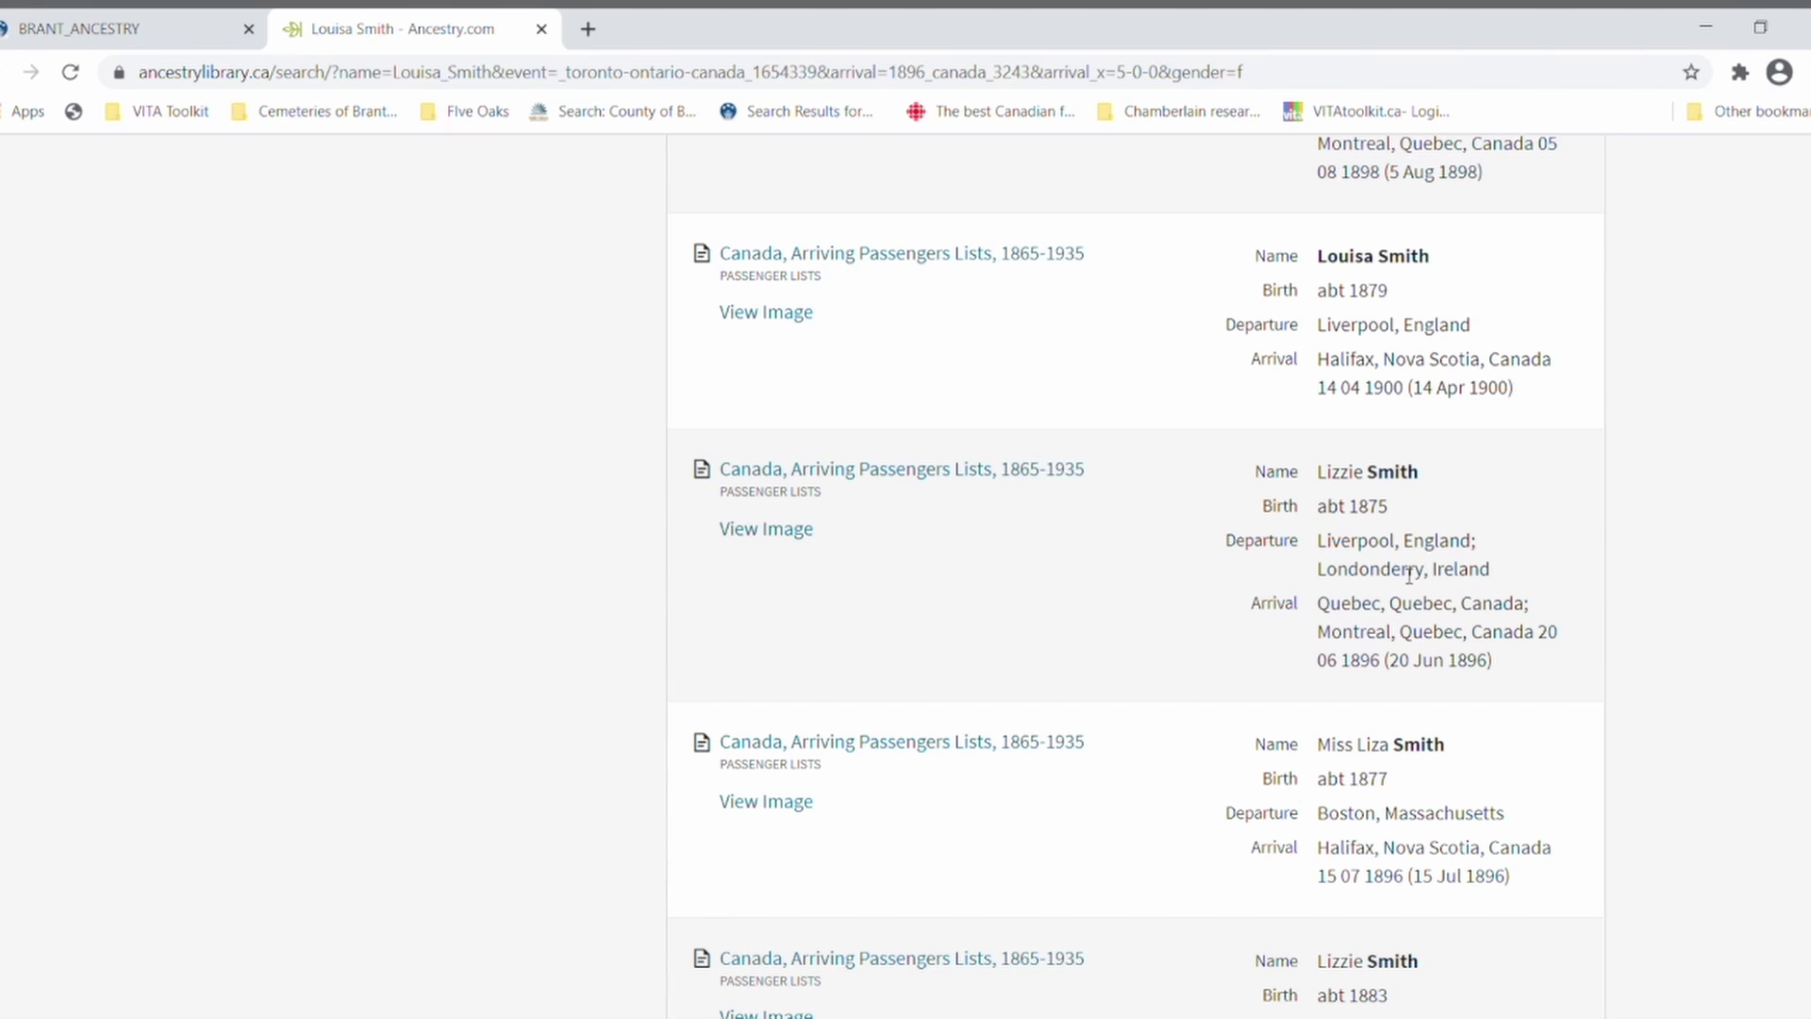
pyautogui.moveTo(1479, 569); pyautogui.dragTo(1319, 540)
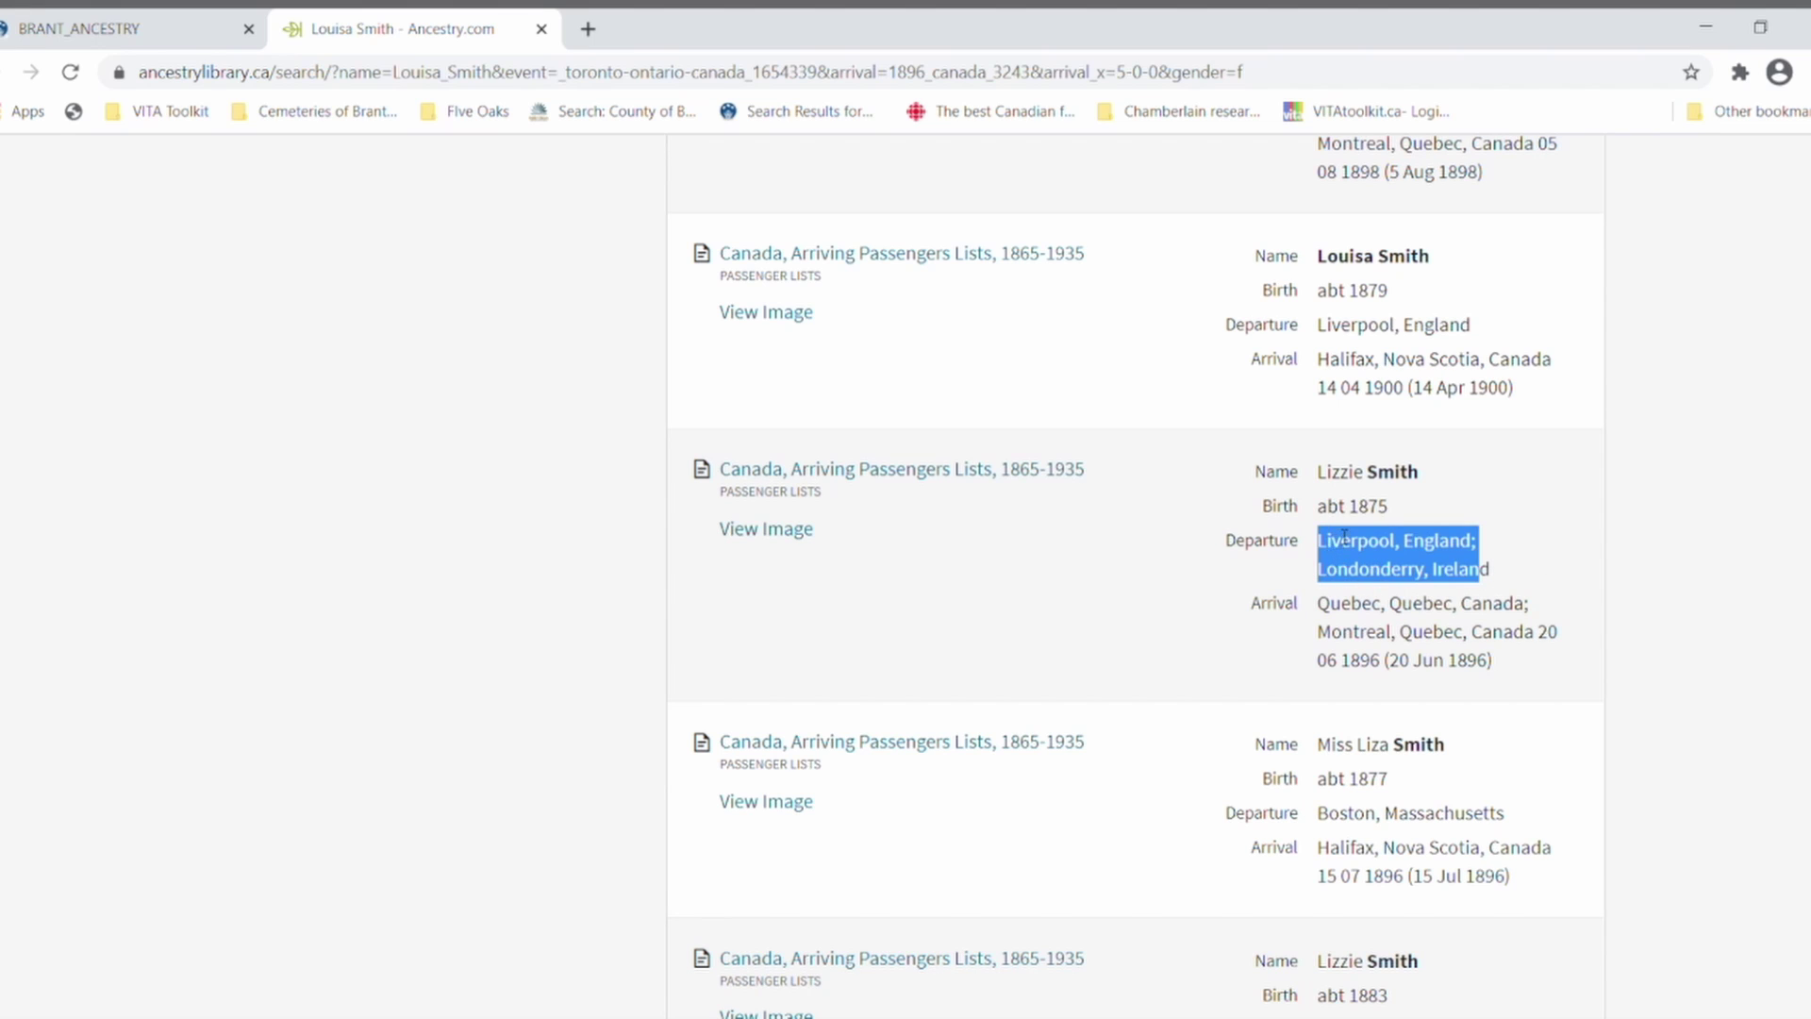
pyautogui.scroll(2, 1341, 543)
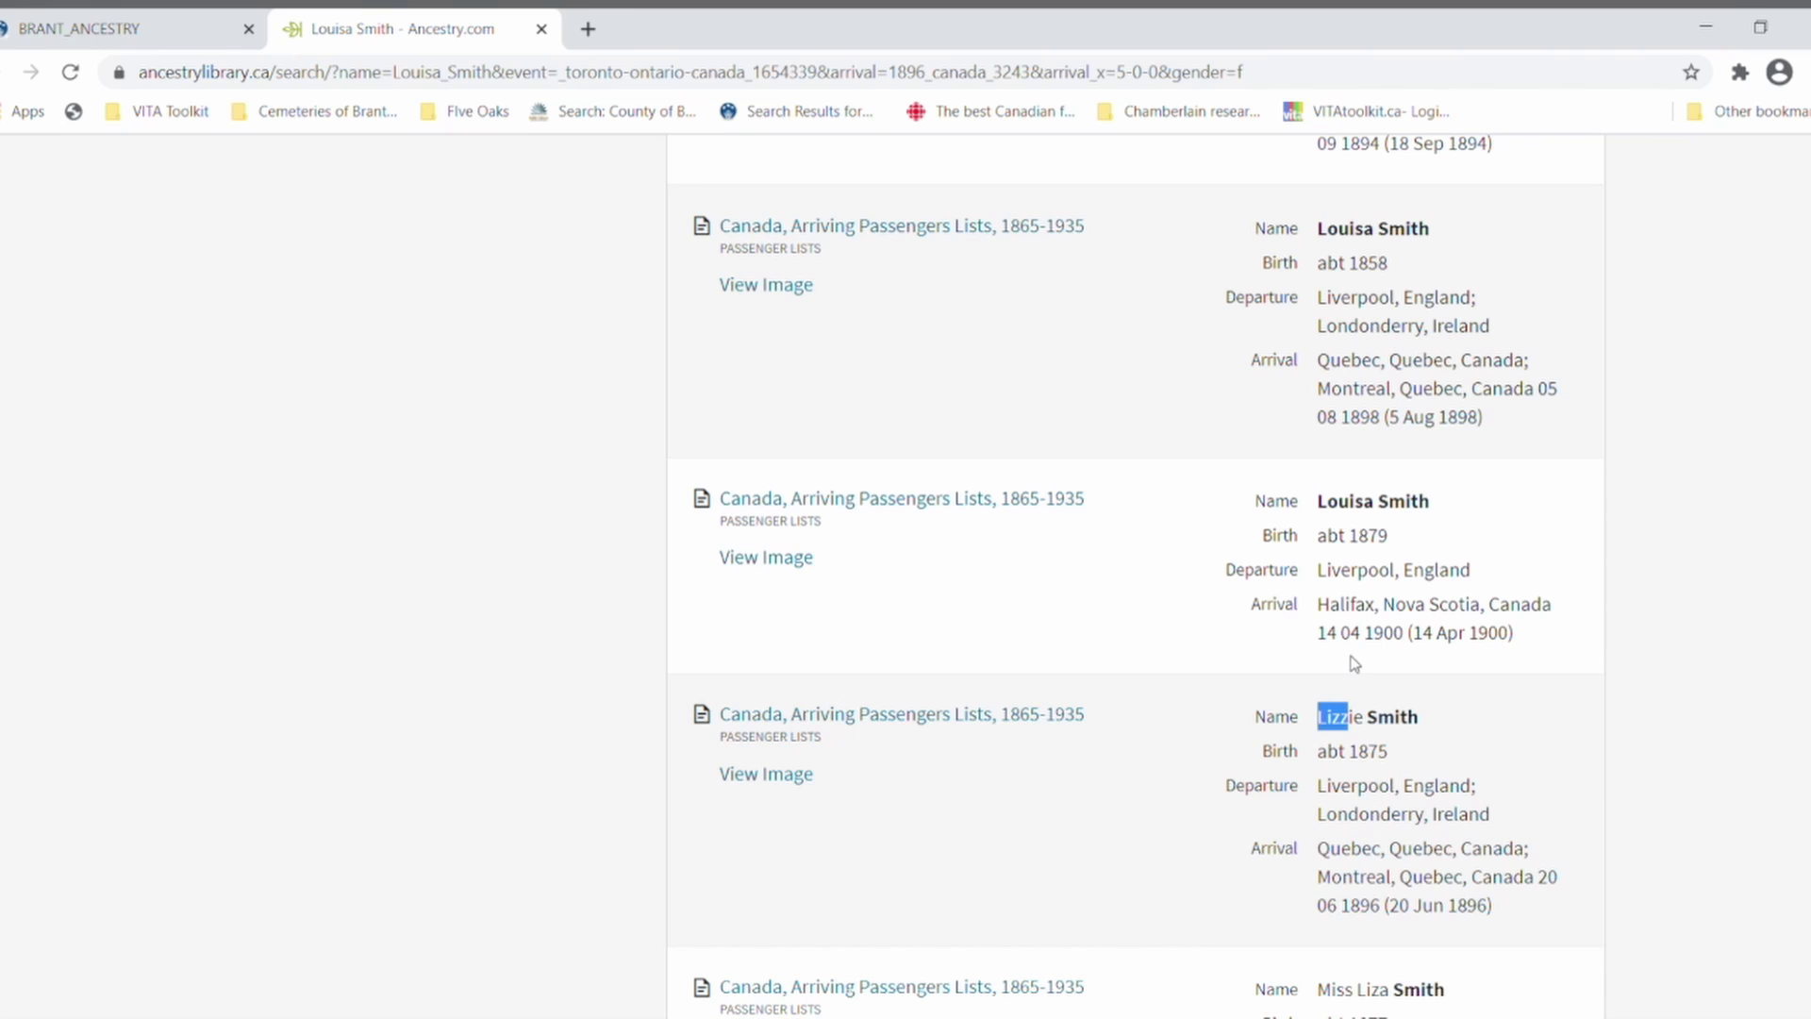
pyautogui.scroll(5, 1353, 667)
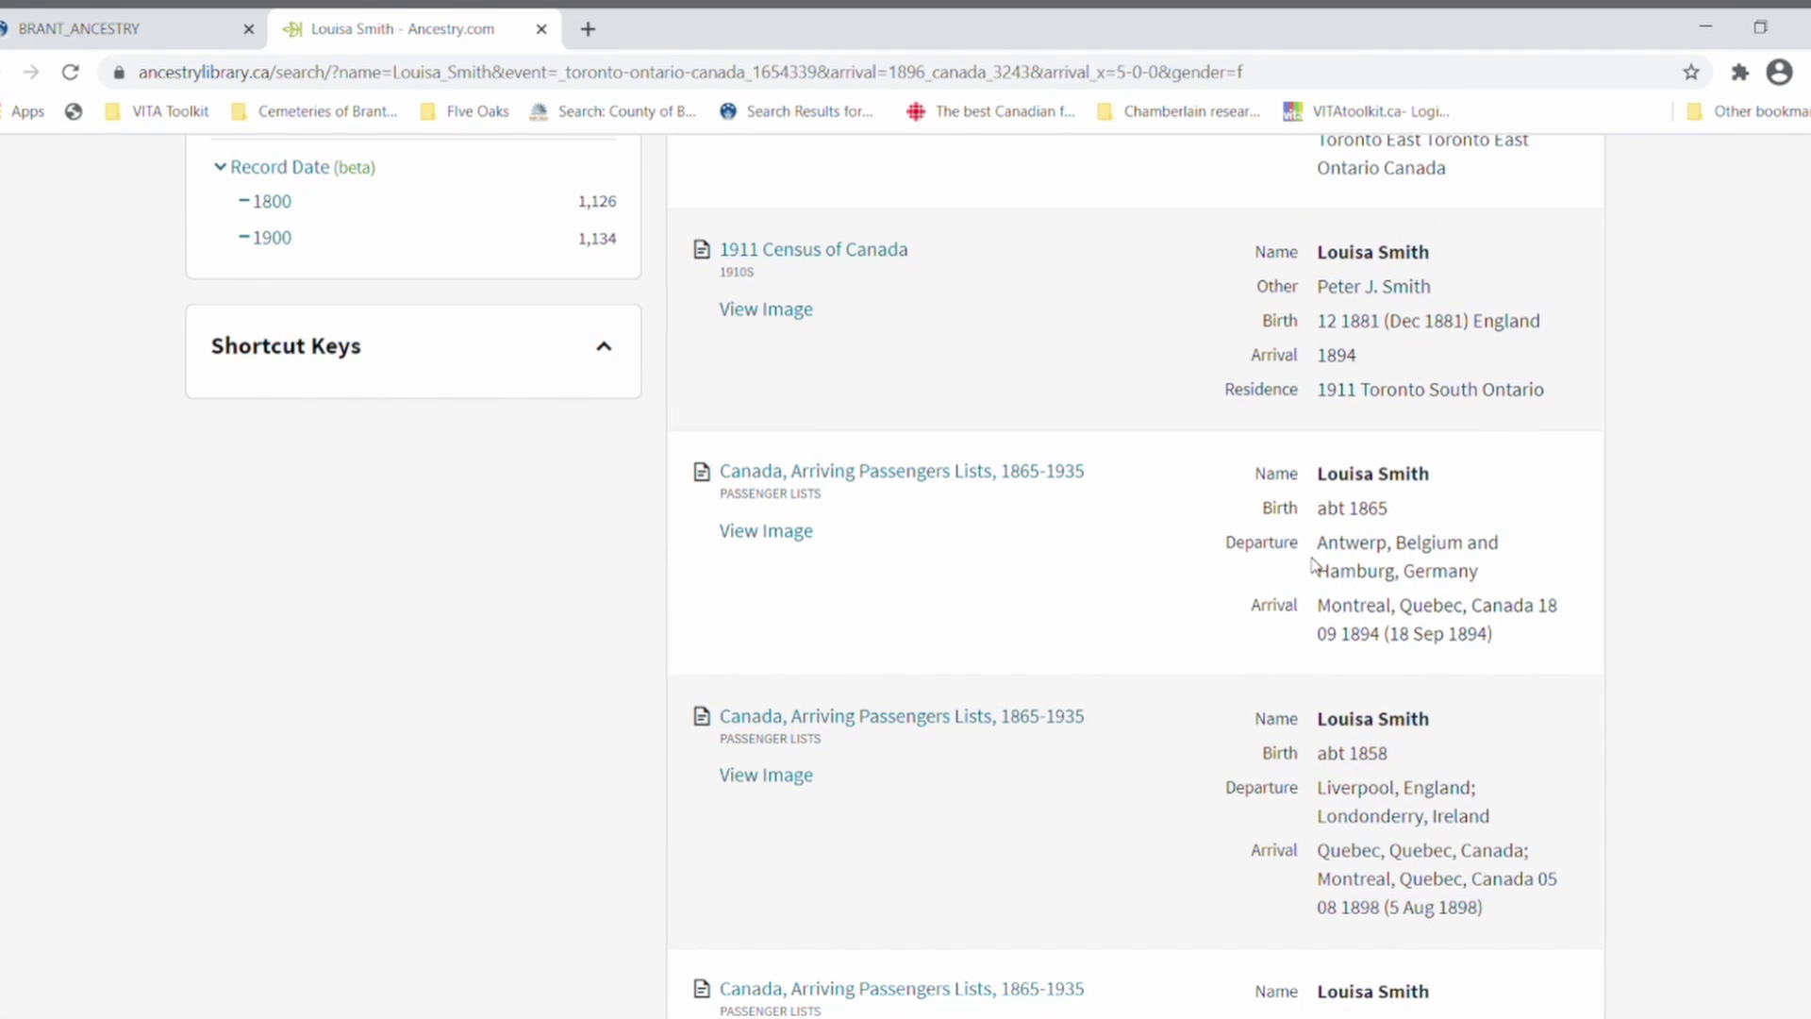
# Check the departure ports on the first arriving passenger list record and go back over the census records listed above it.
pyautogui.moveTo(1317, 539); pyautogui.dragTo(1521, 580)
pyautogui.scroll(1, 1460, 627)
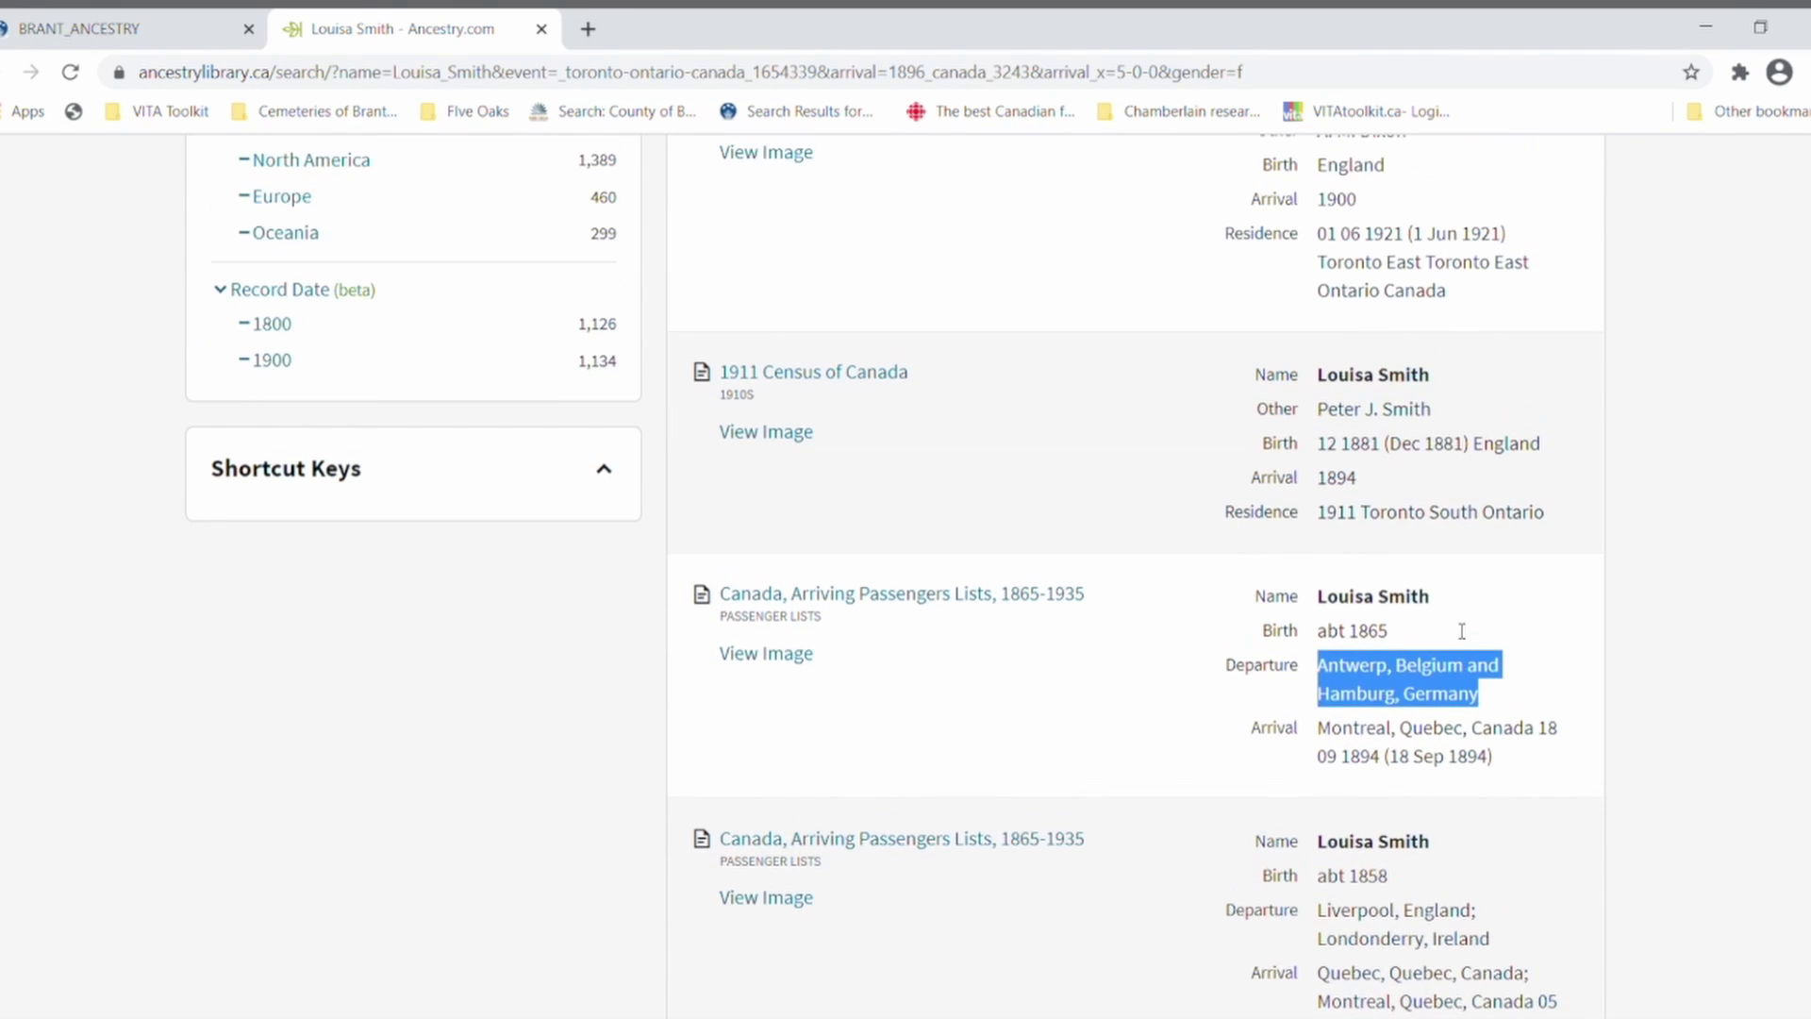
pyautogui.scroll(4, 1458, 677)
pyautogui.scroll(3, 1458, 670)
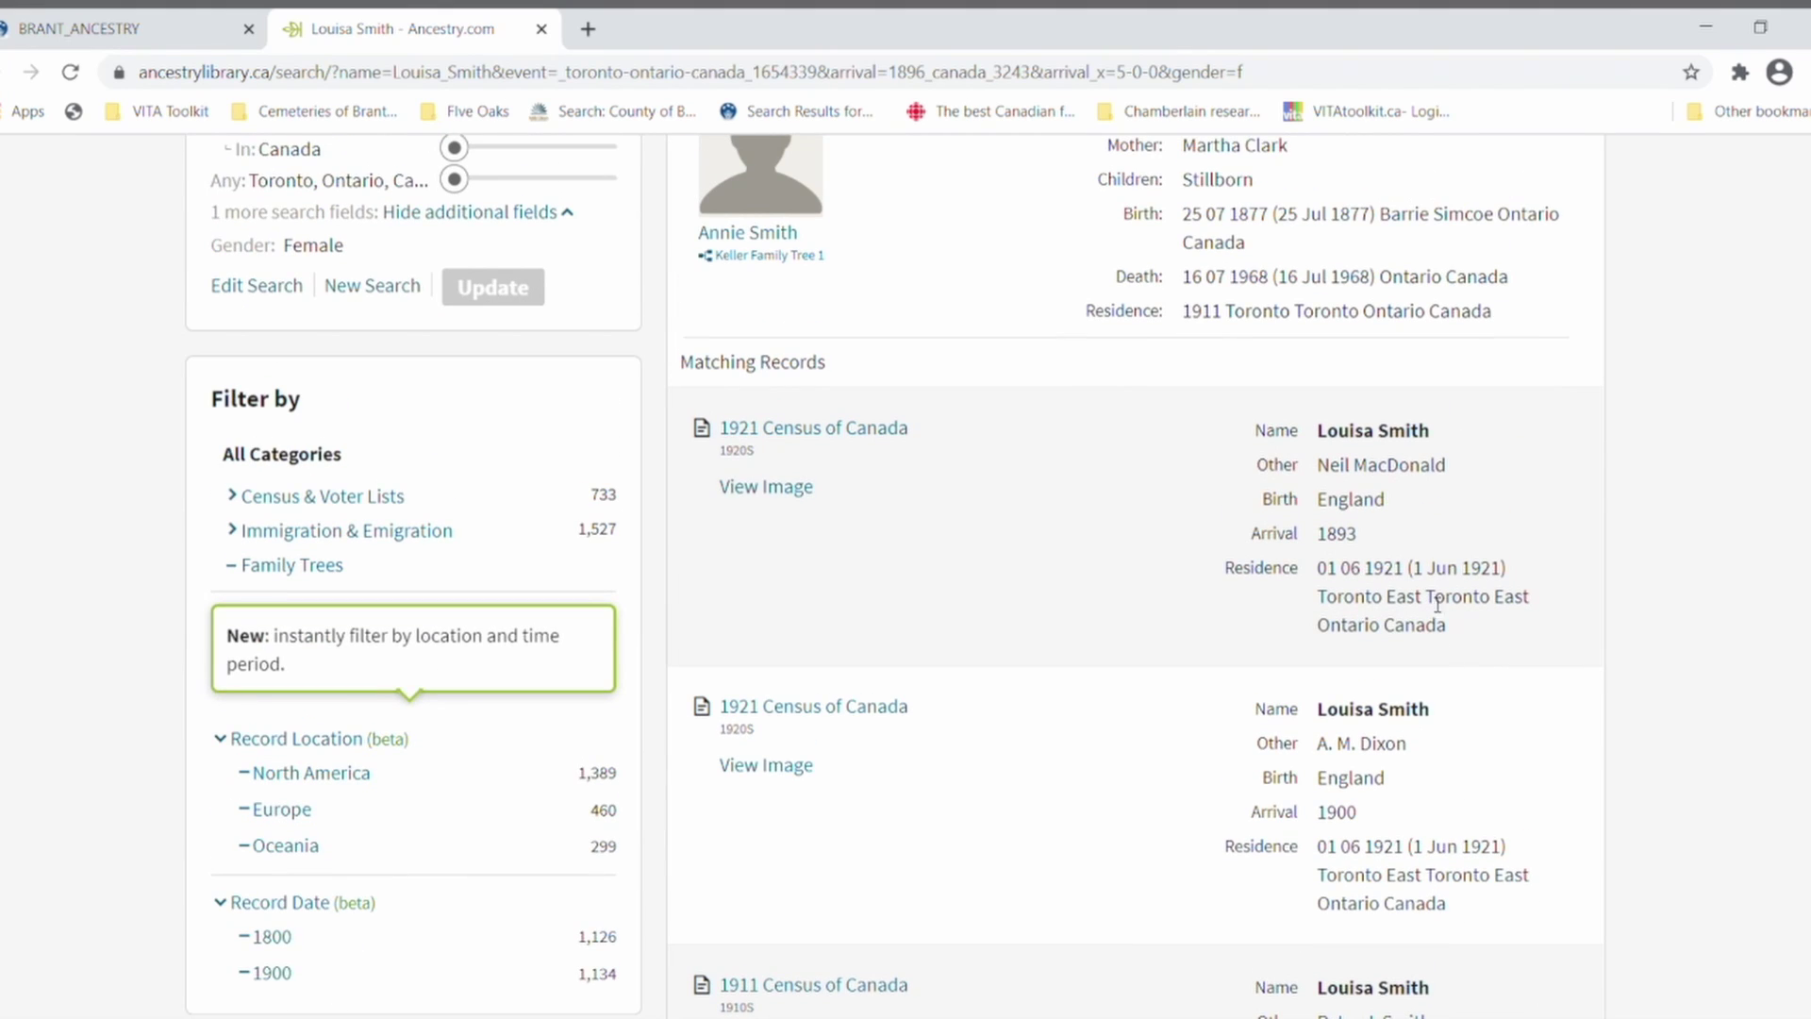
pyautogui.scroll(-3, 1386, 556)
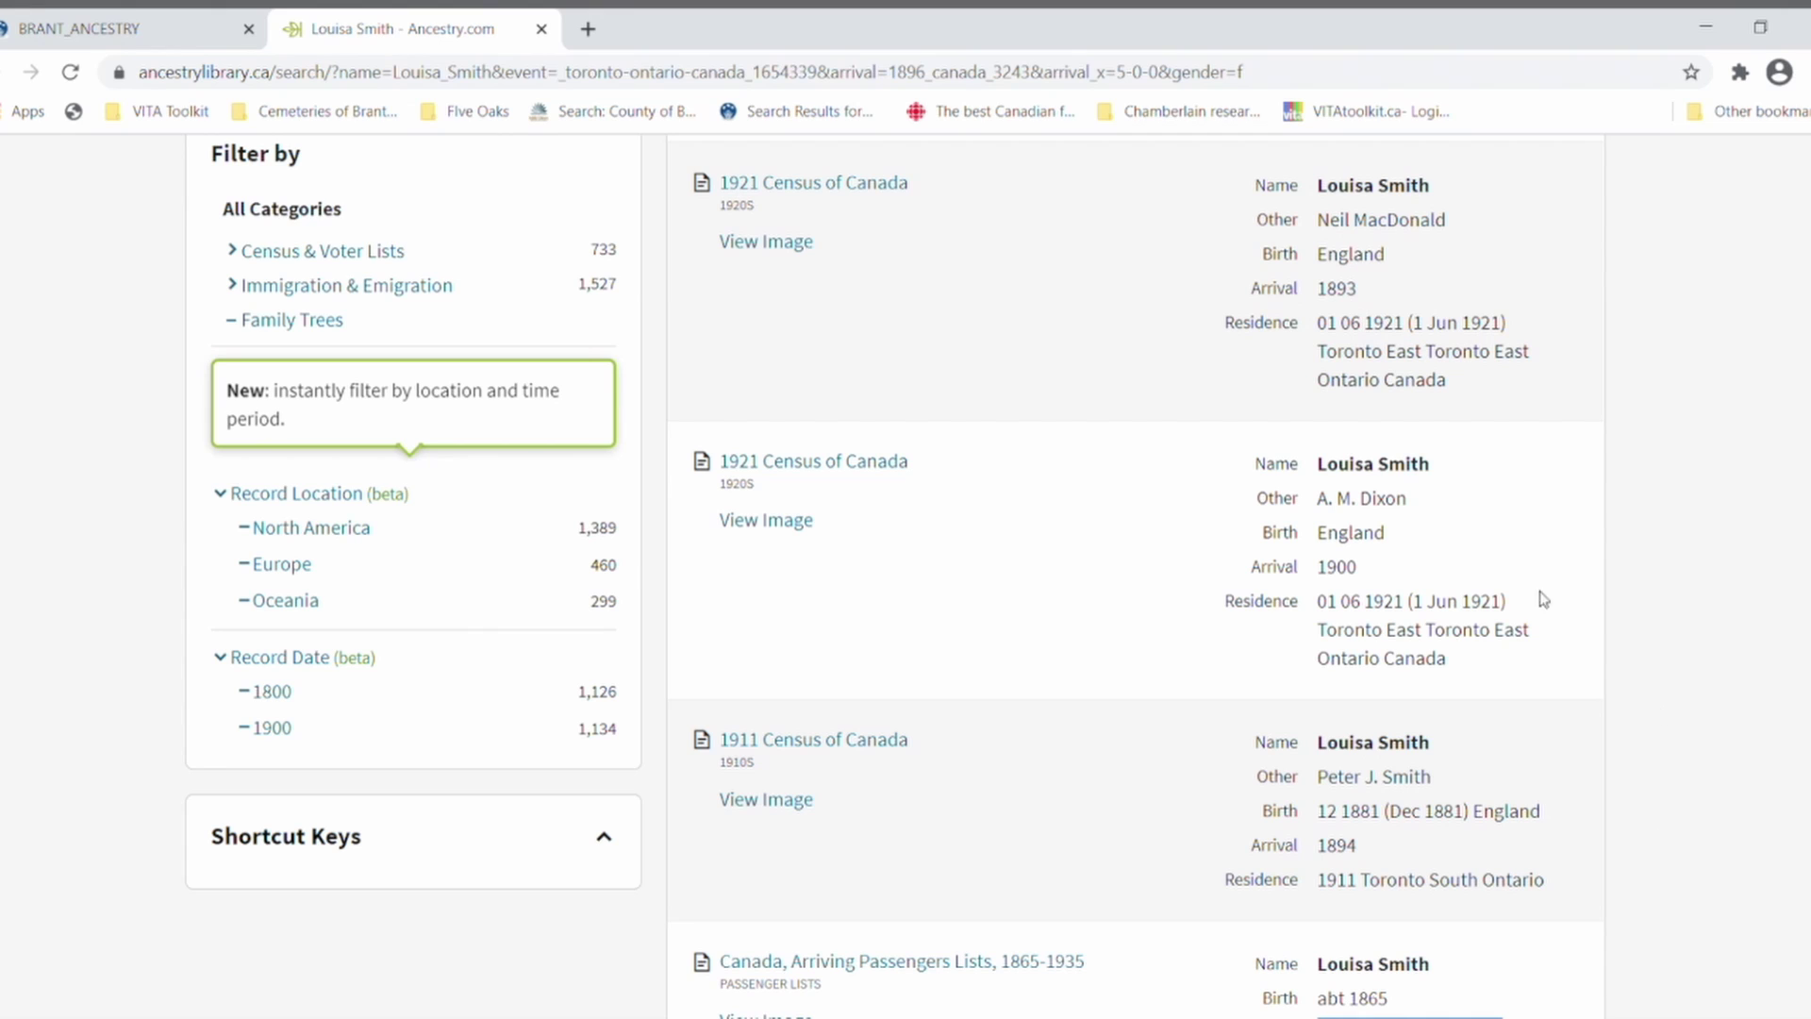
# Preview the second 1921 Census of Canada record and read through its personal, household and district details.
pyautogui.moveTo(898, 462)
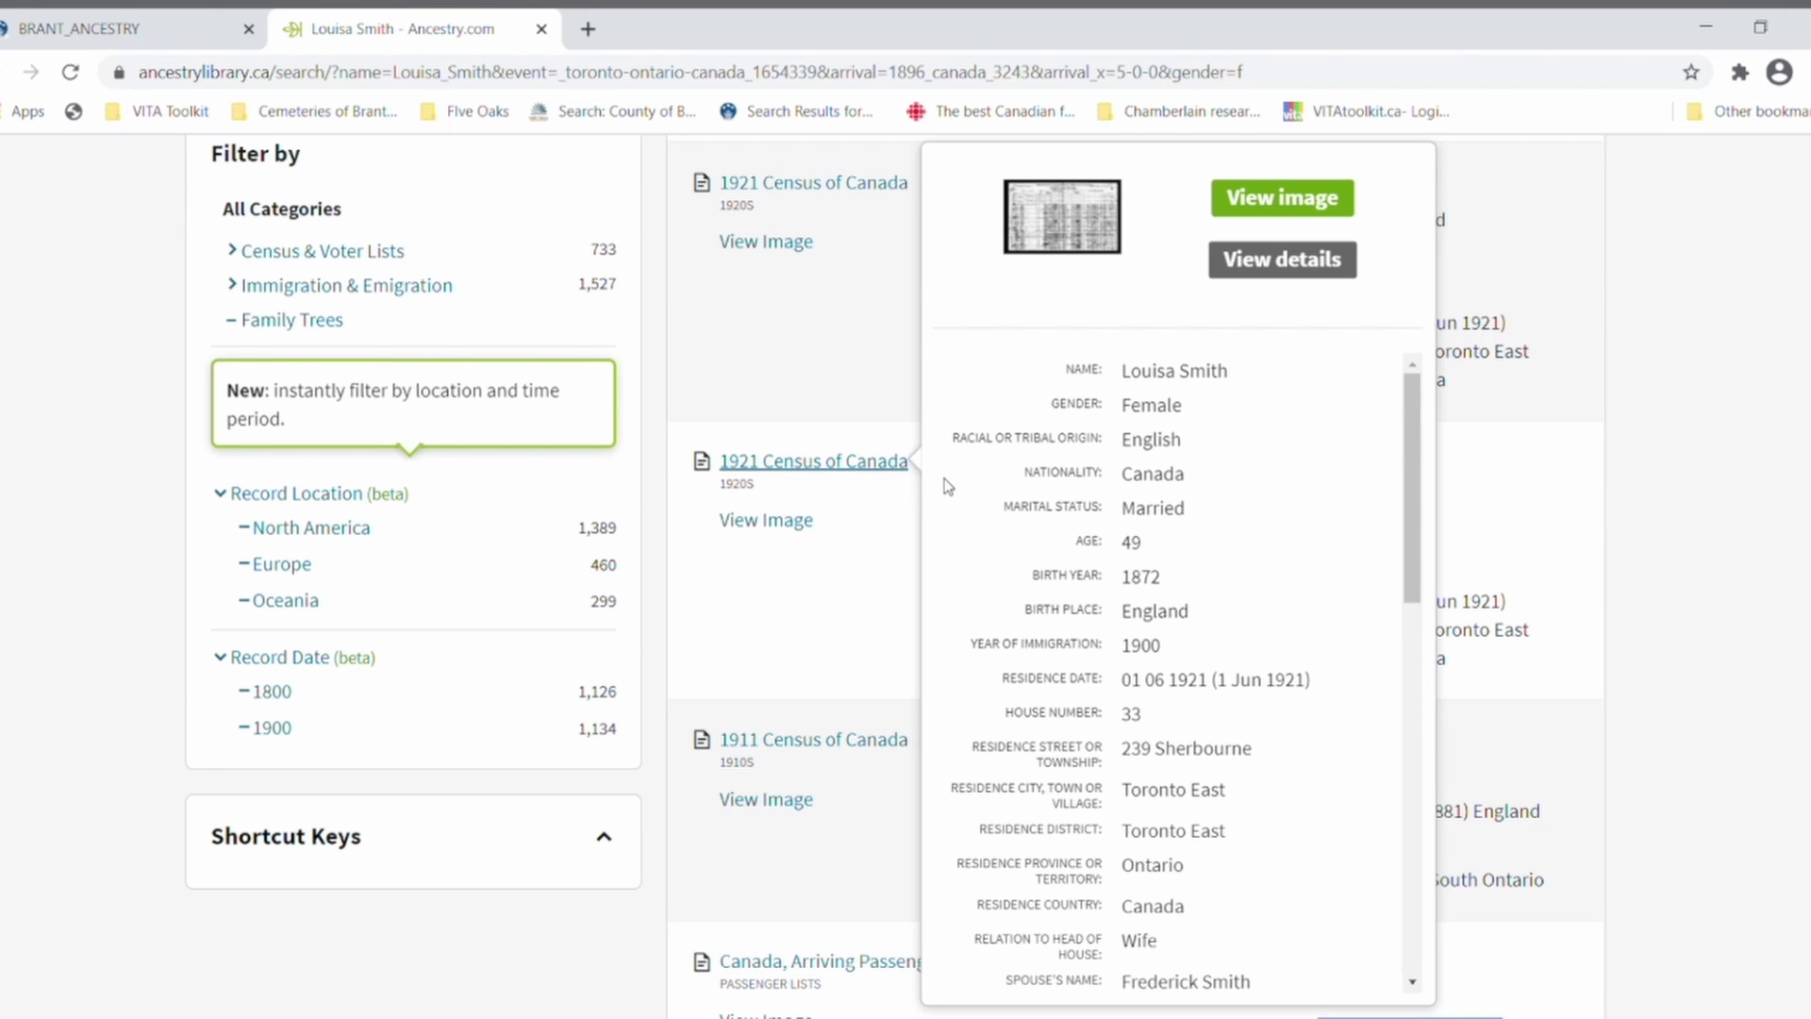
pyautogui.scroll(-3, 943, 486)
pyautogui.scroll(-2, 948, 487)
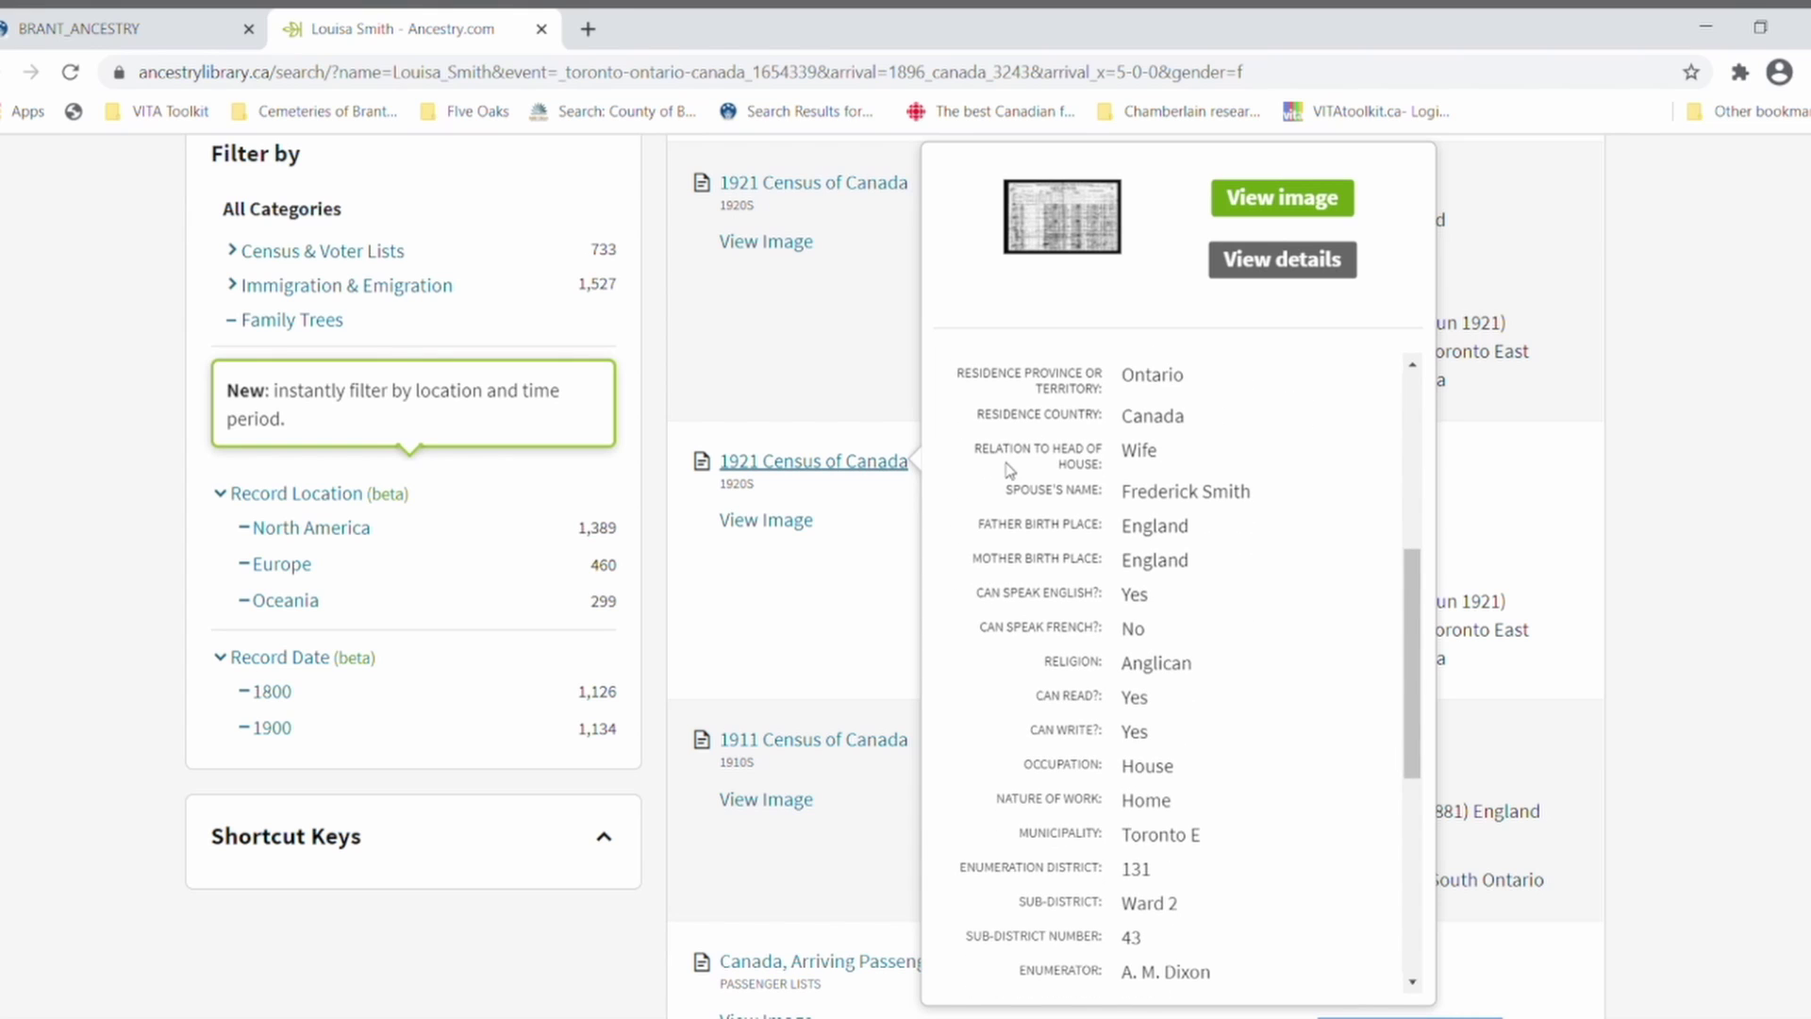
pyautogui.scroll(-1, 1017, 470)
pyautogui.scroll(-1, 1020, 470)
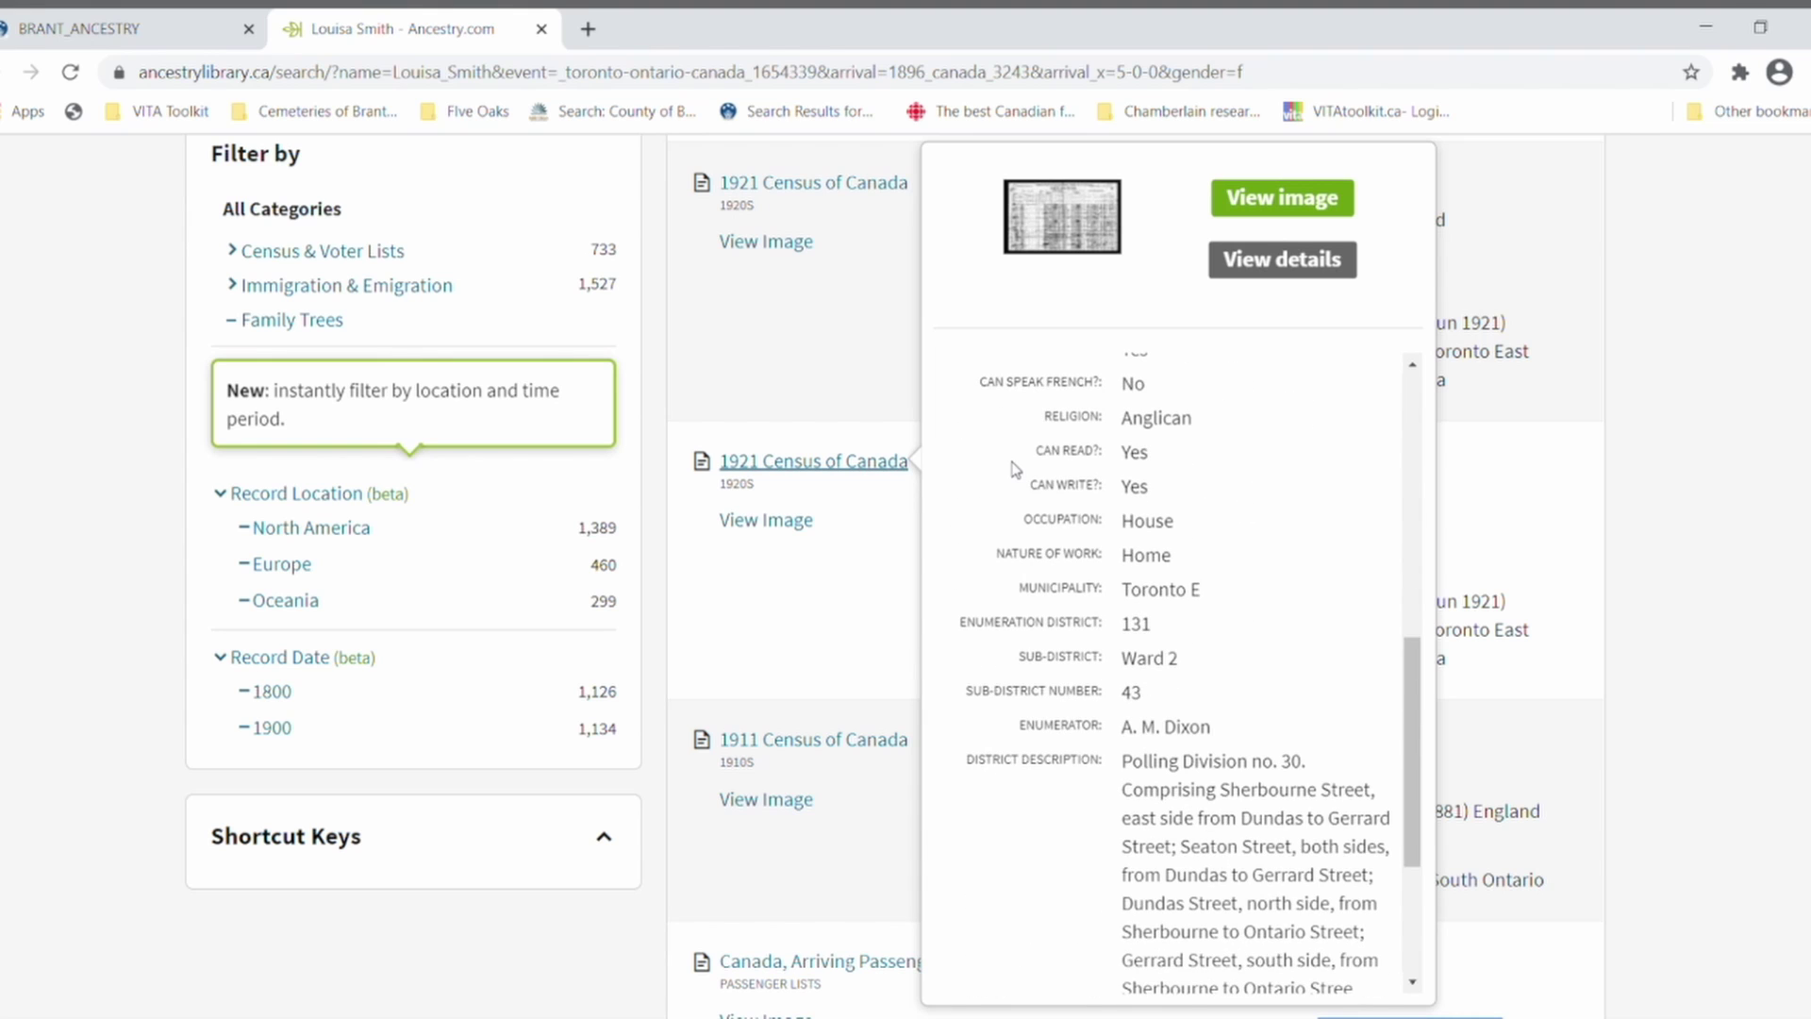
pyautogui.scroll(-3, 1017, 470)
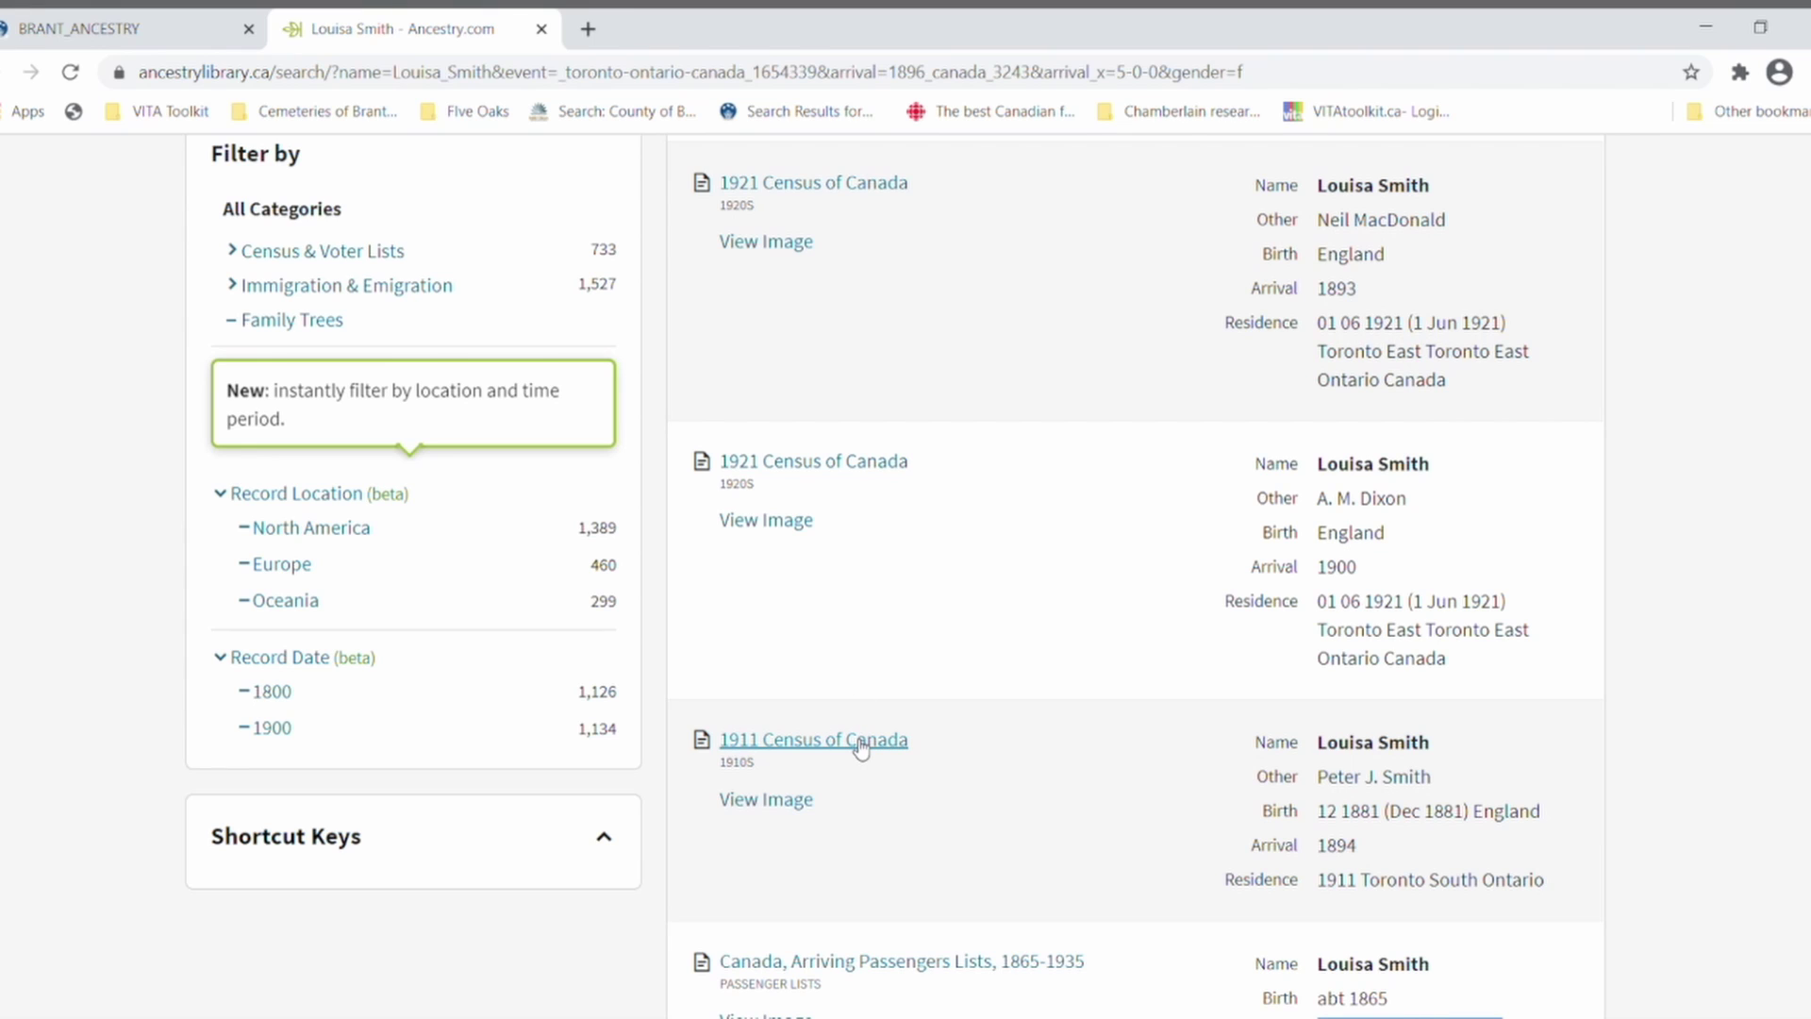
# Preview the 1911 Census of Canada record and read its birth, immigration and household member details.
pyautogui.moveTo(860, 747)
pyautogui.scroll(-1, 996, 739)
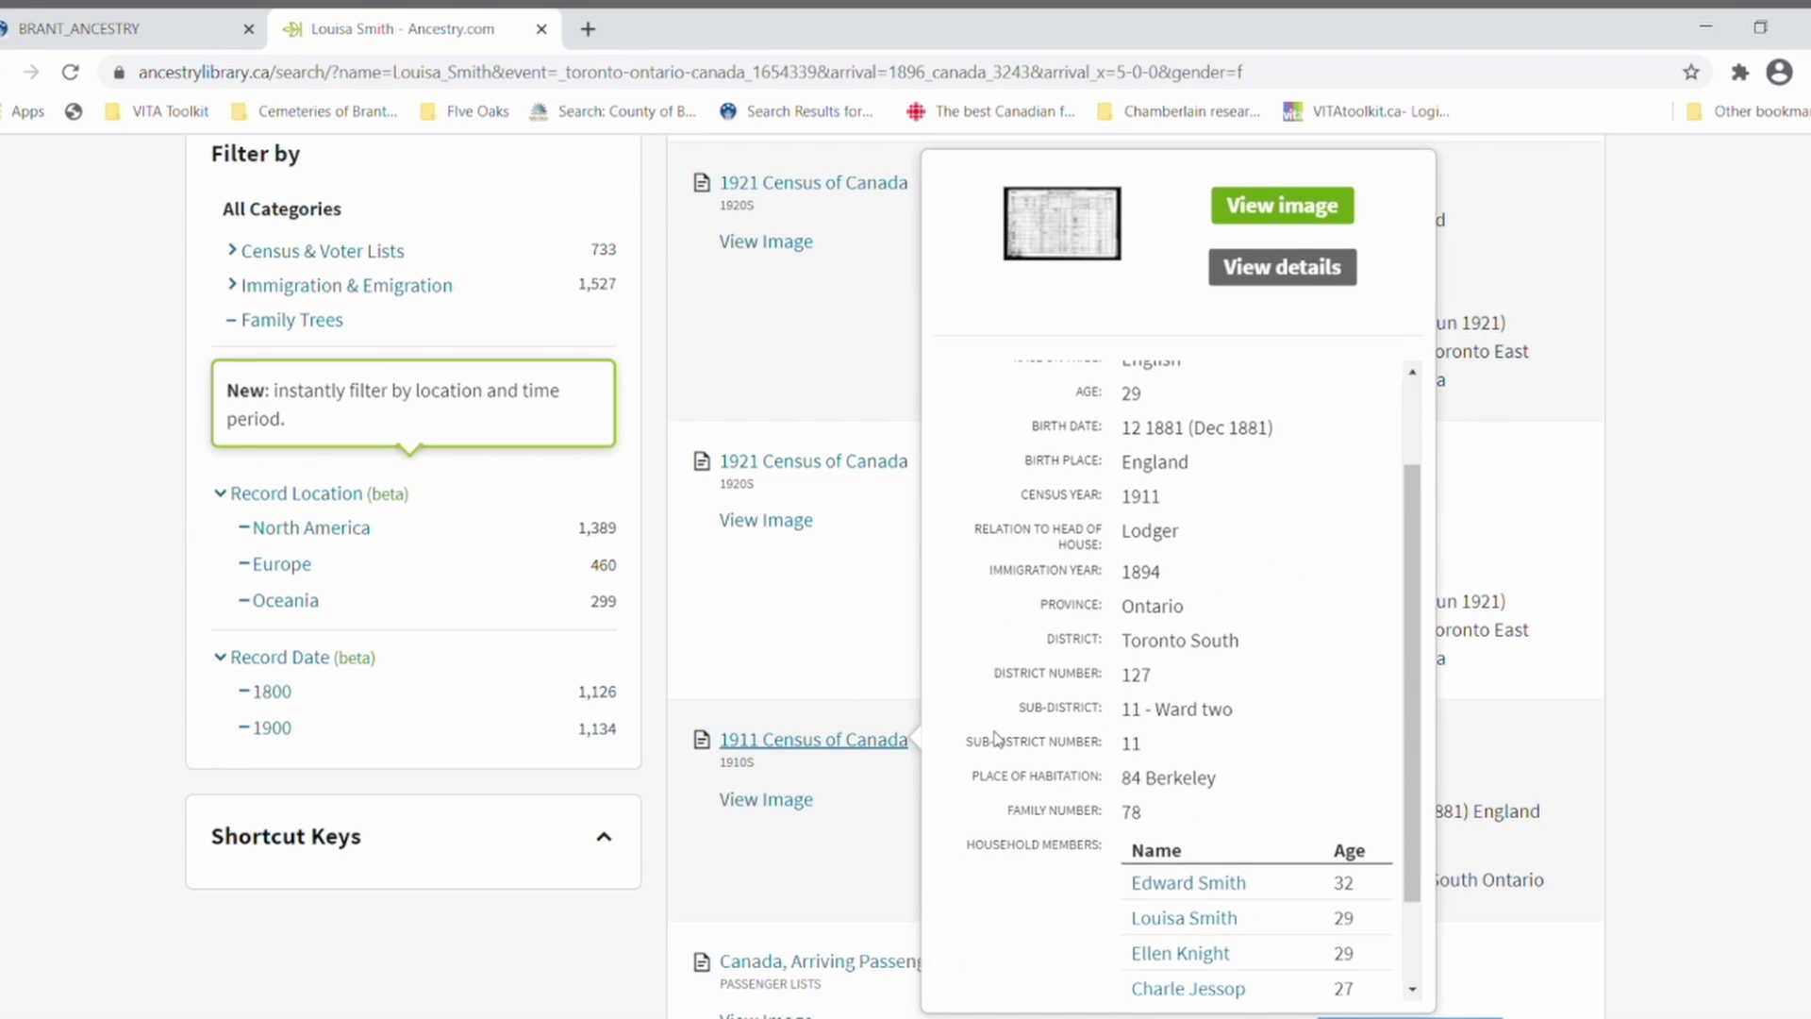
pyautogui.scroll(-1, 996, 739)
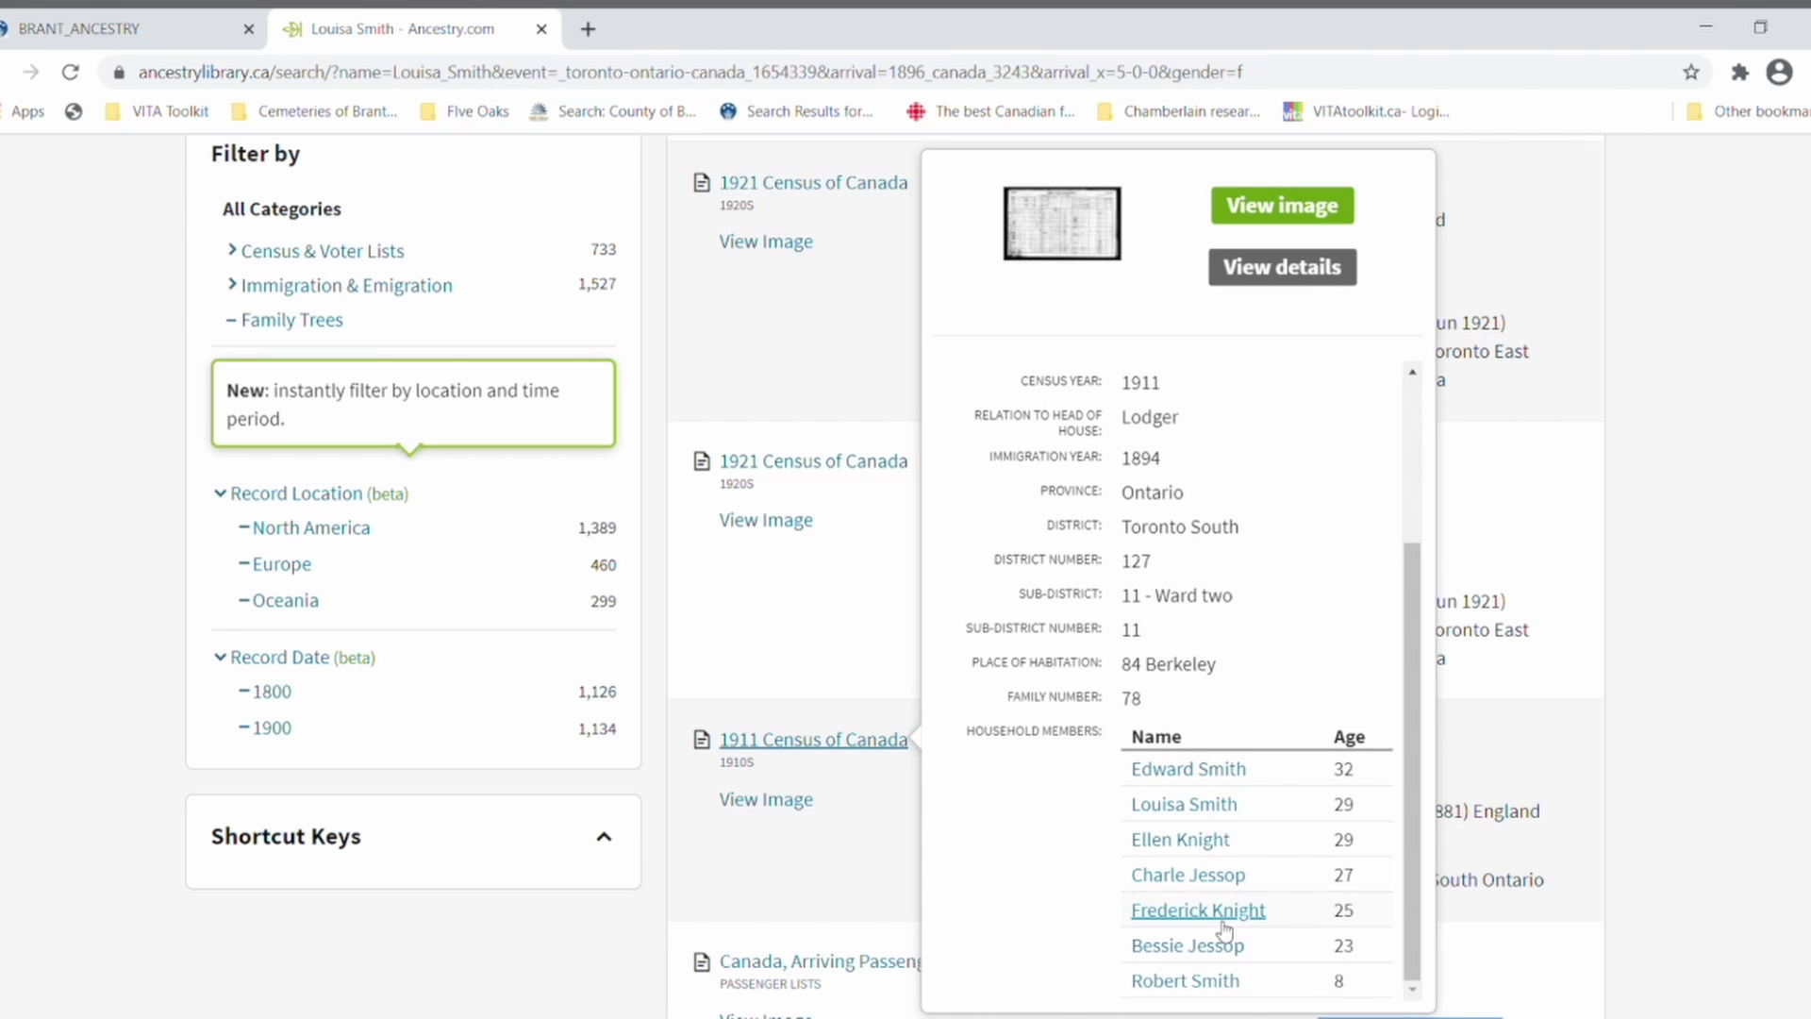
pyautogui.scroll(2, 1183, 627)
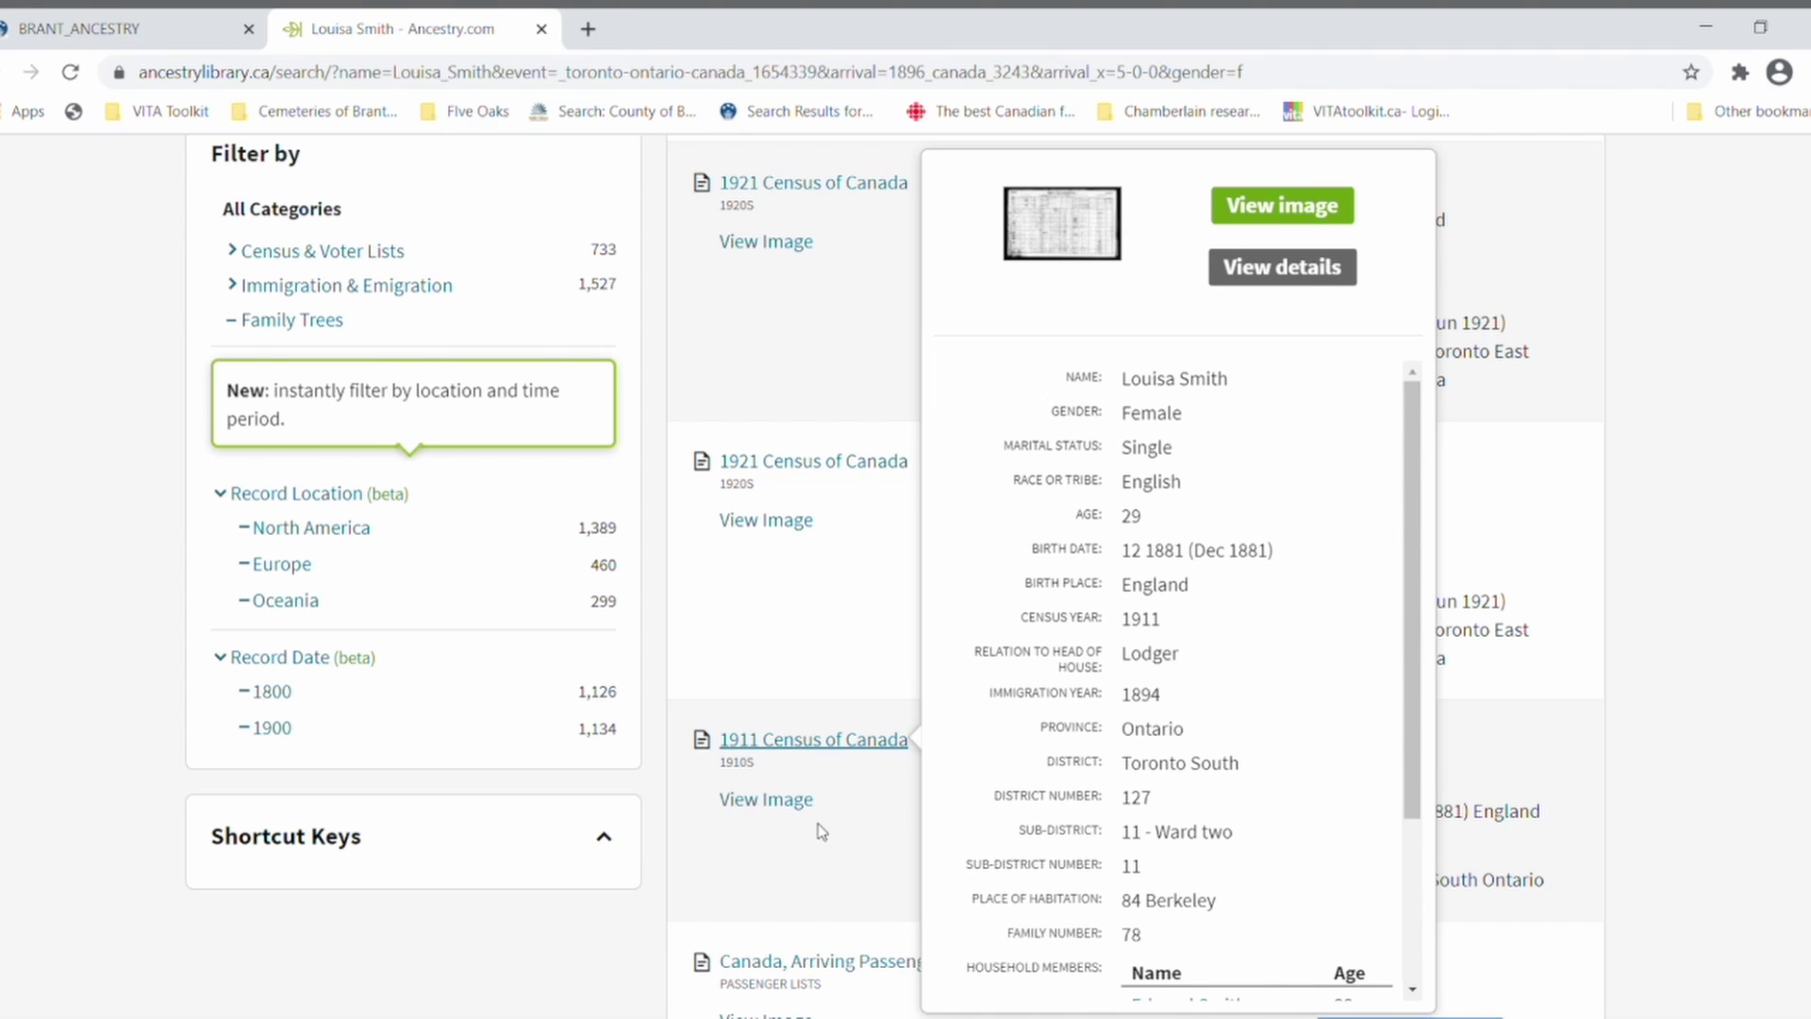
# Open the 1911 census page image, read the household's rows in its transcribed index, and close the index.
pyautogui.click(766, 800)
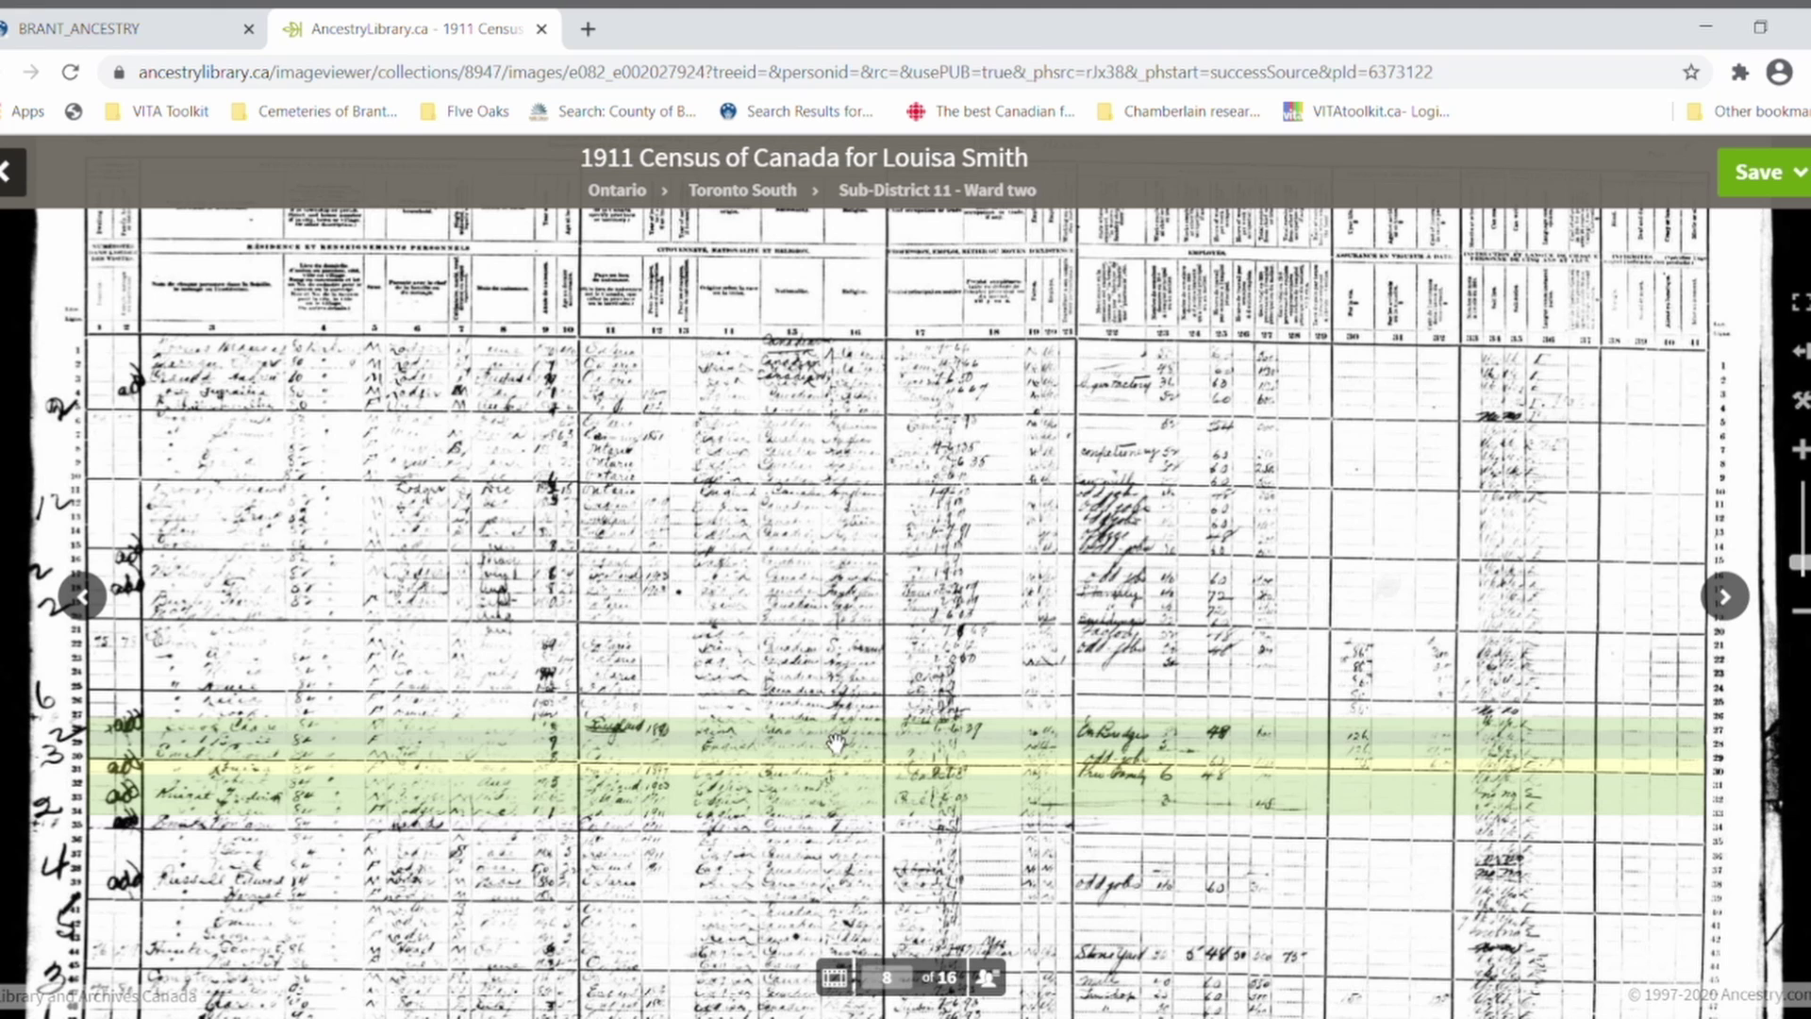
pyautogui.click(990, 979)
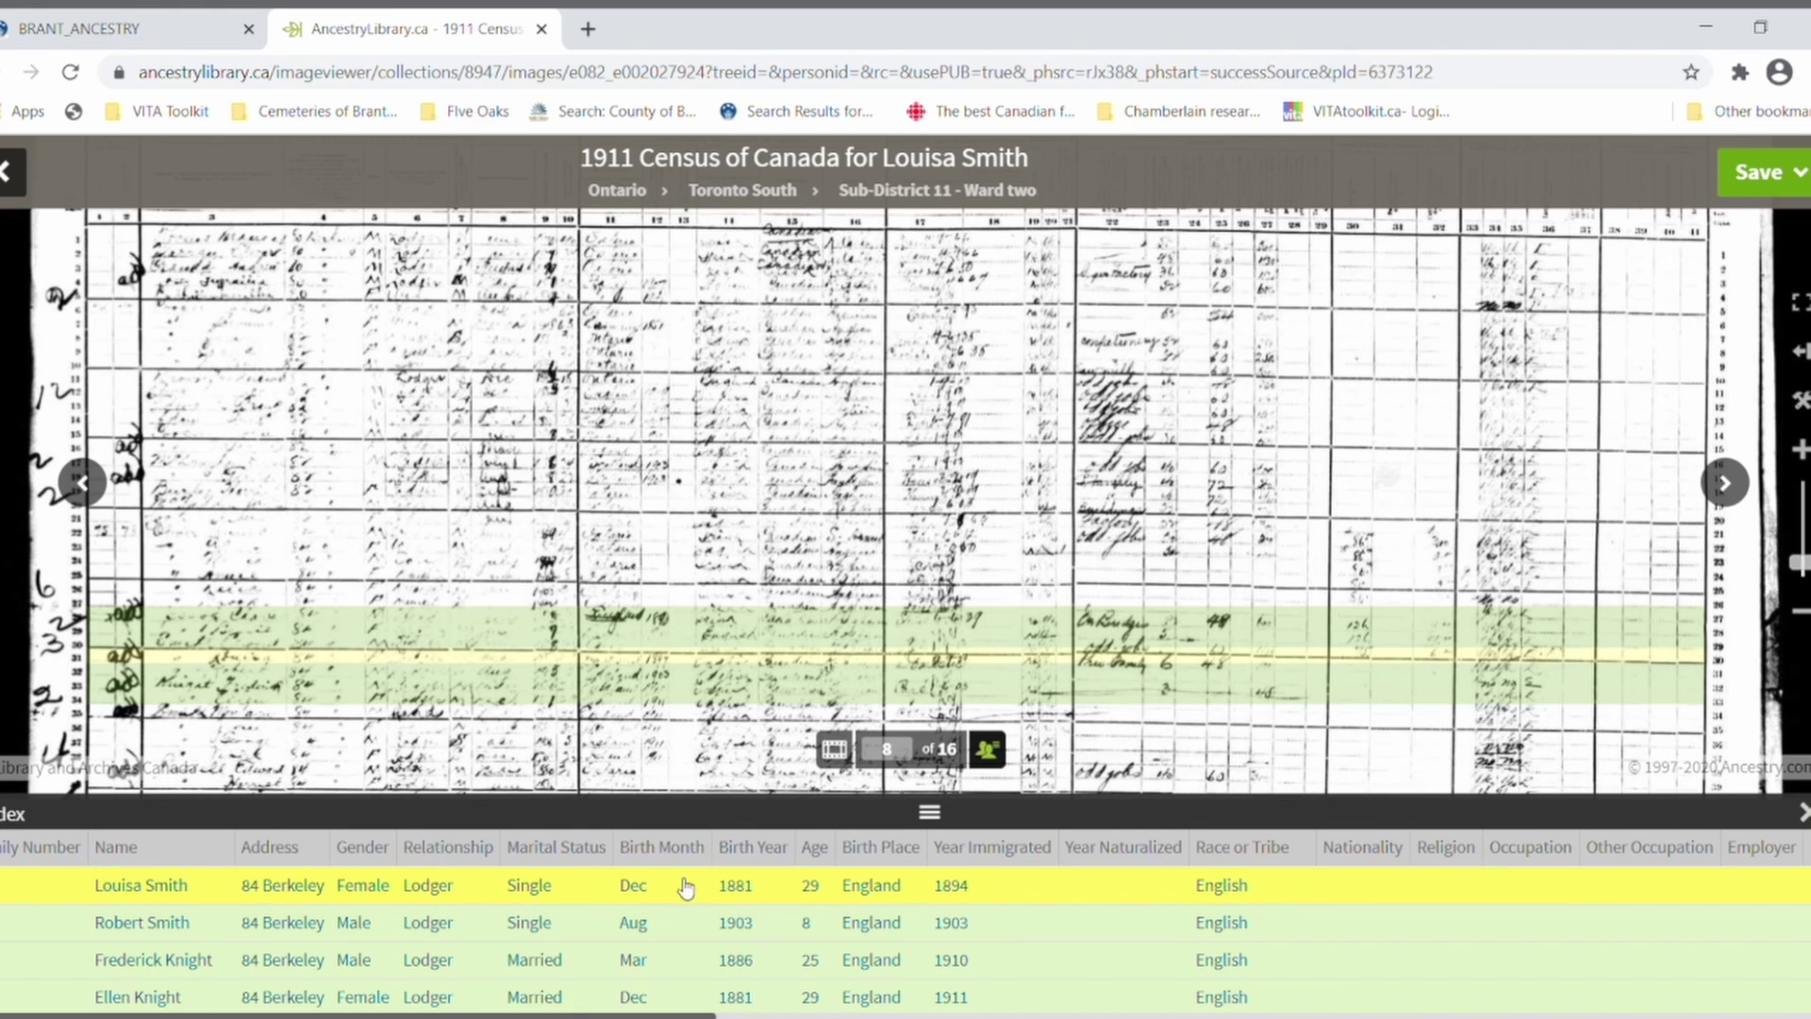
pyautogui.scroll(-1, 324, 900)
pyautogui.scroll(1, 324, 900)
pyautogui.click(1802, 812)
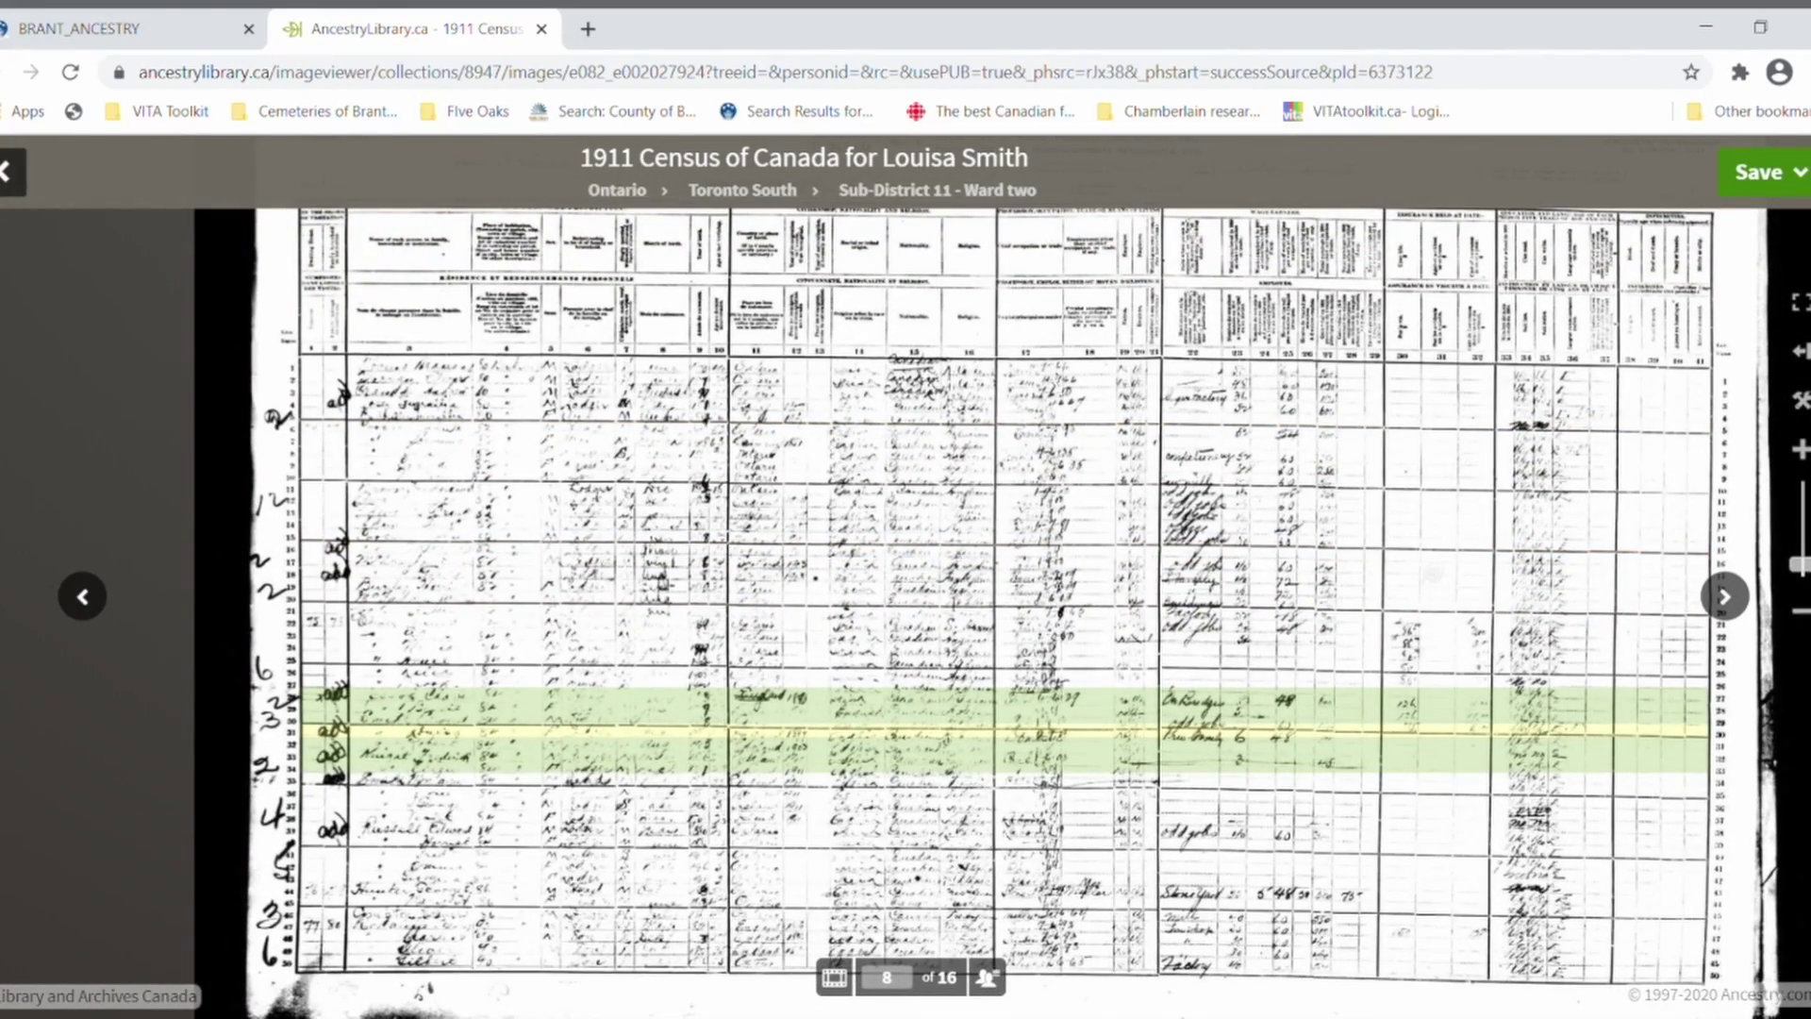
# Examine the form for sending the census image home by email and close it without sending.
pyautogui.click(1762, 171)
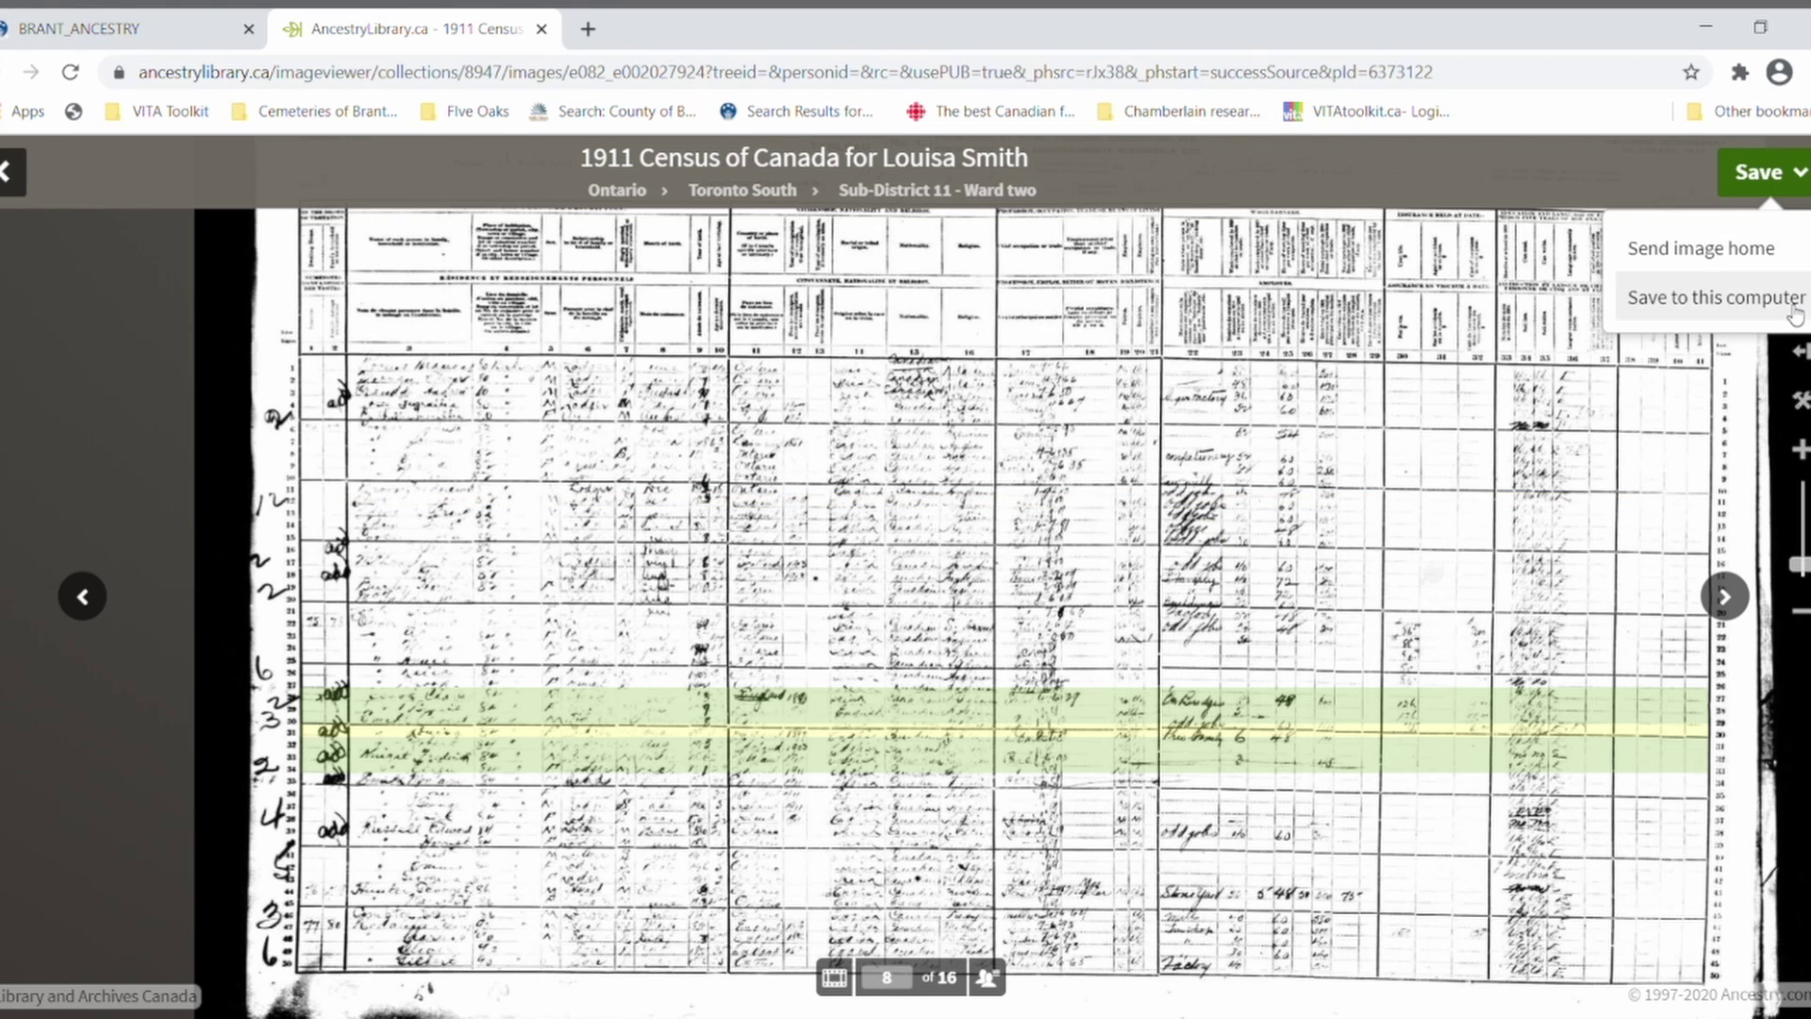
pyautogui.click(1778, 251)
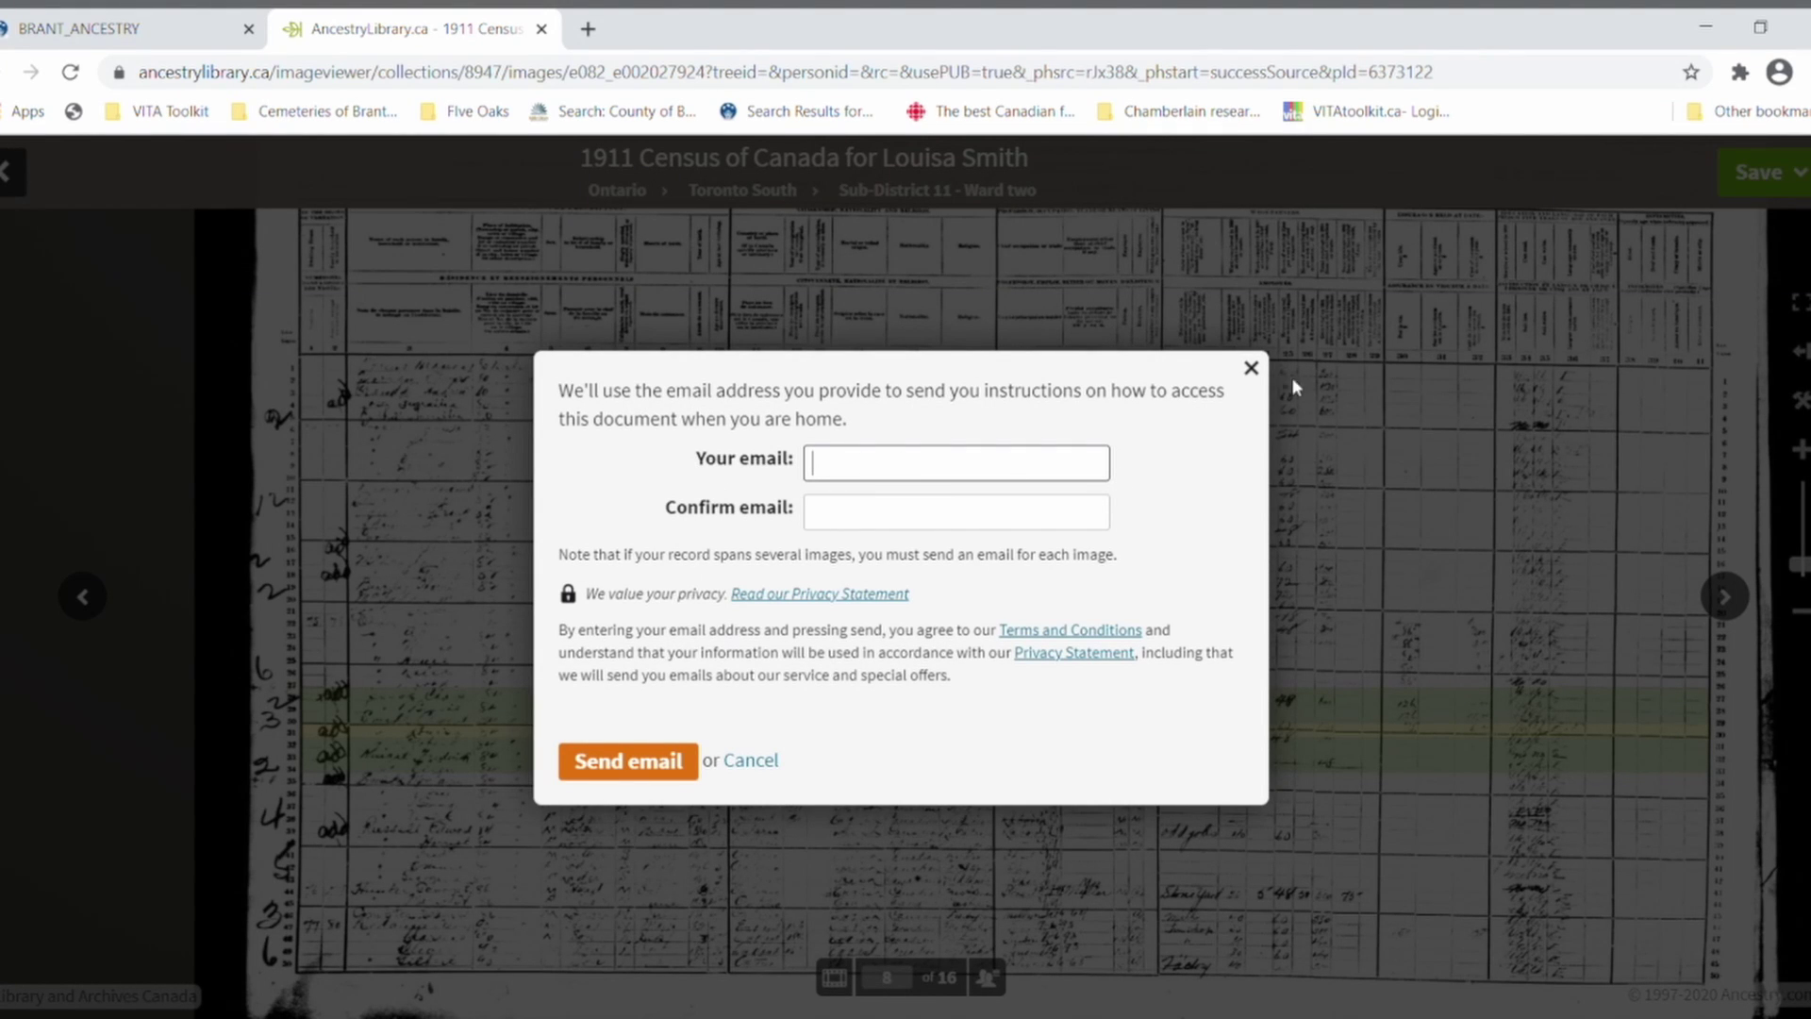
pyautogui.click(1250, 367)
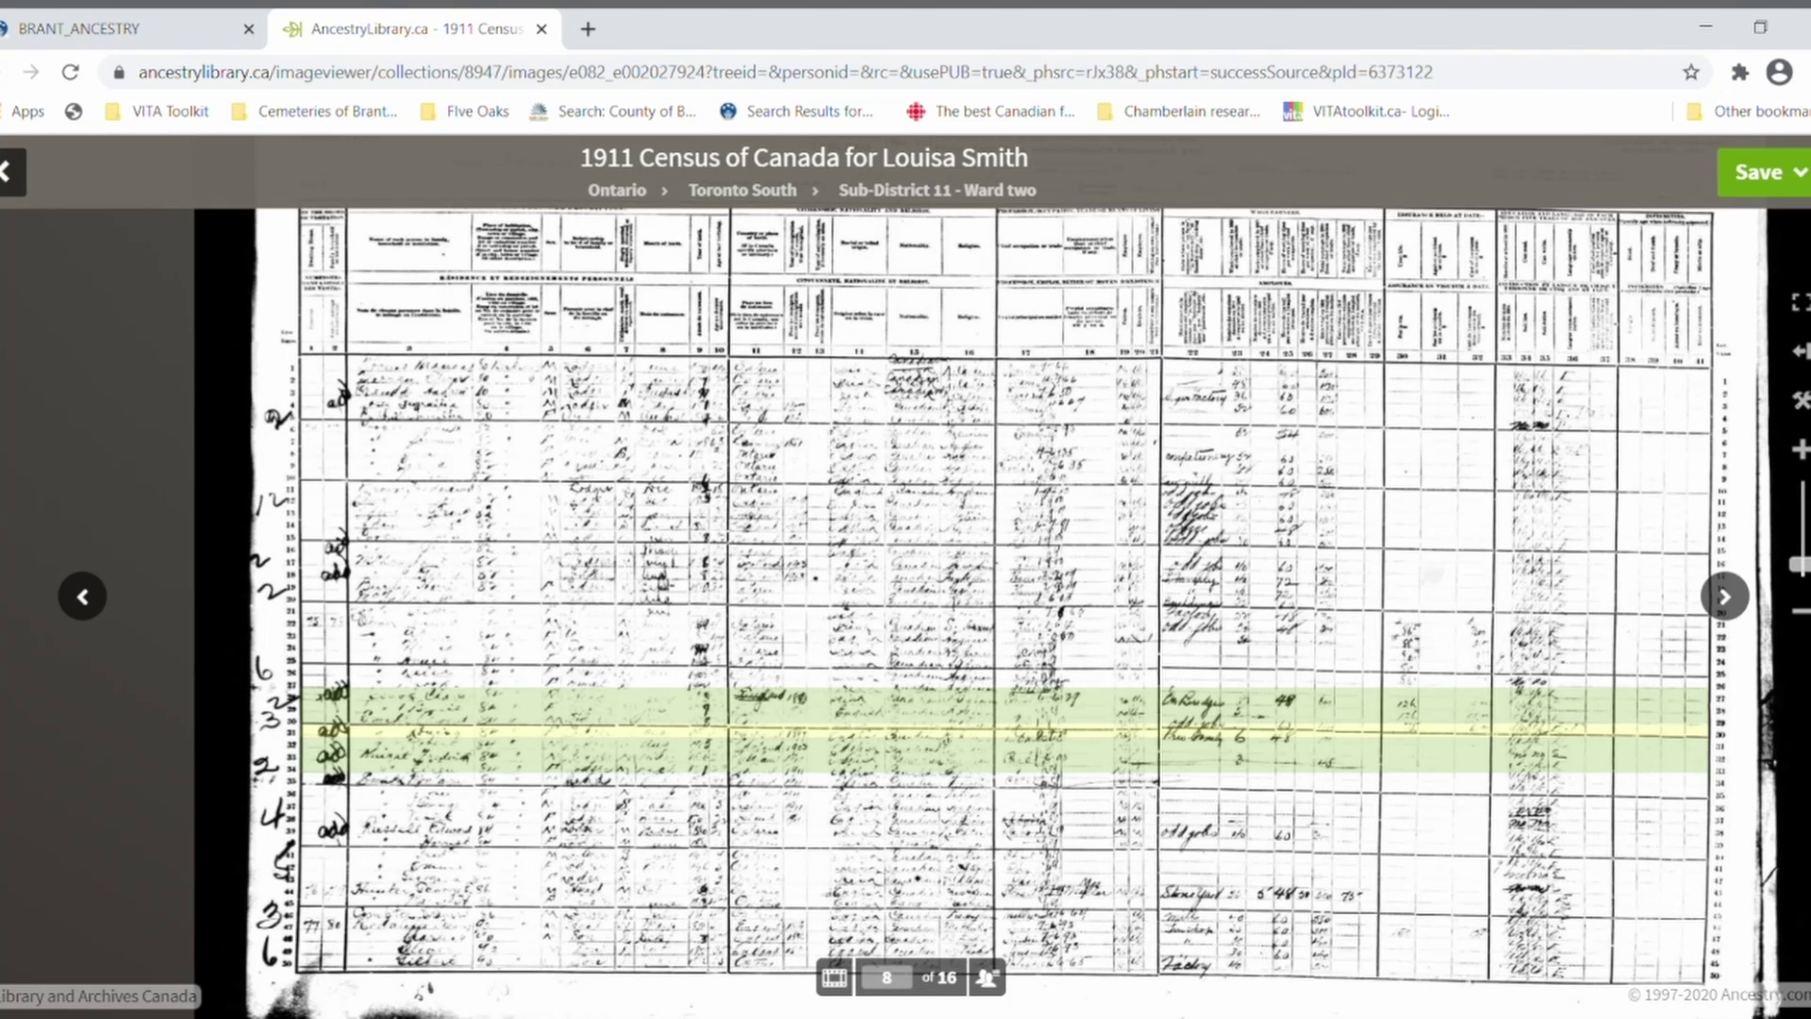
# Save the 1911 census page image to this computer and return to the search results.
pyautogui.click(1761, 173)
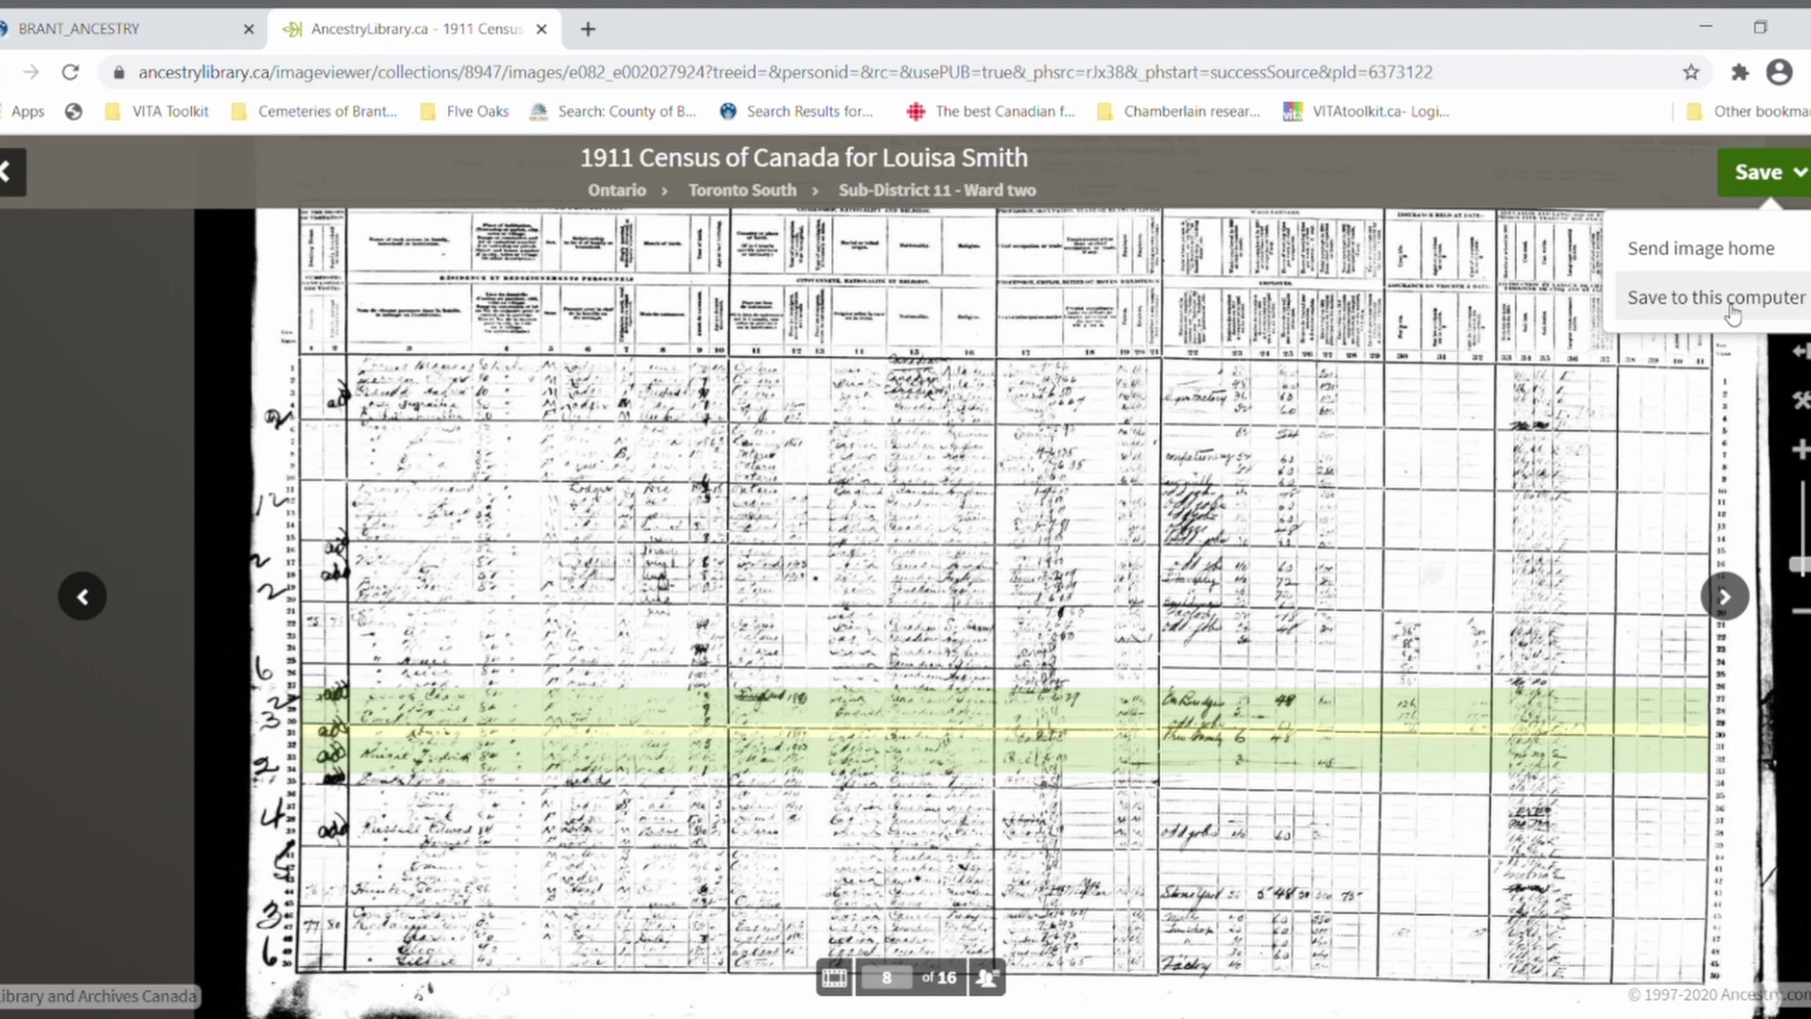
pyautogui.click(1732, 300)
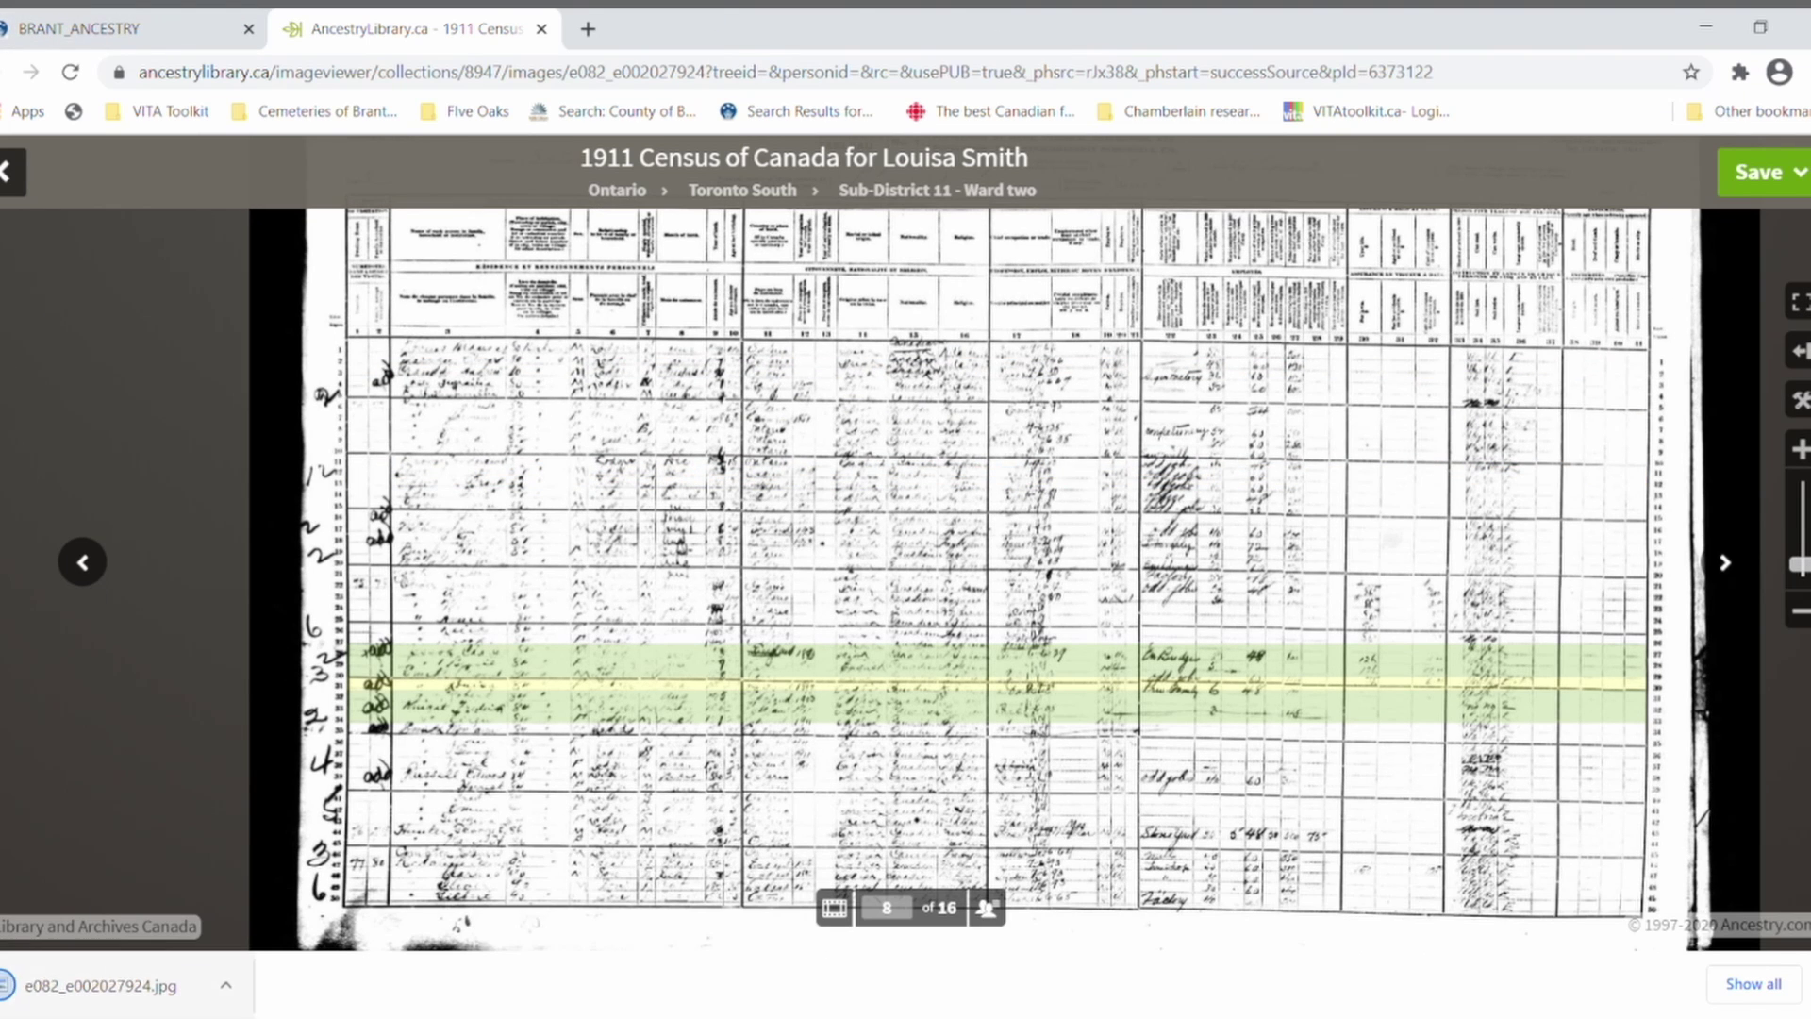
pyautogui.hotkey('alt', 'Left')
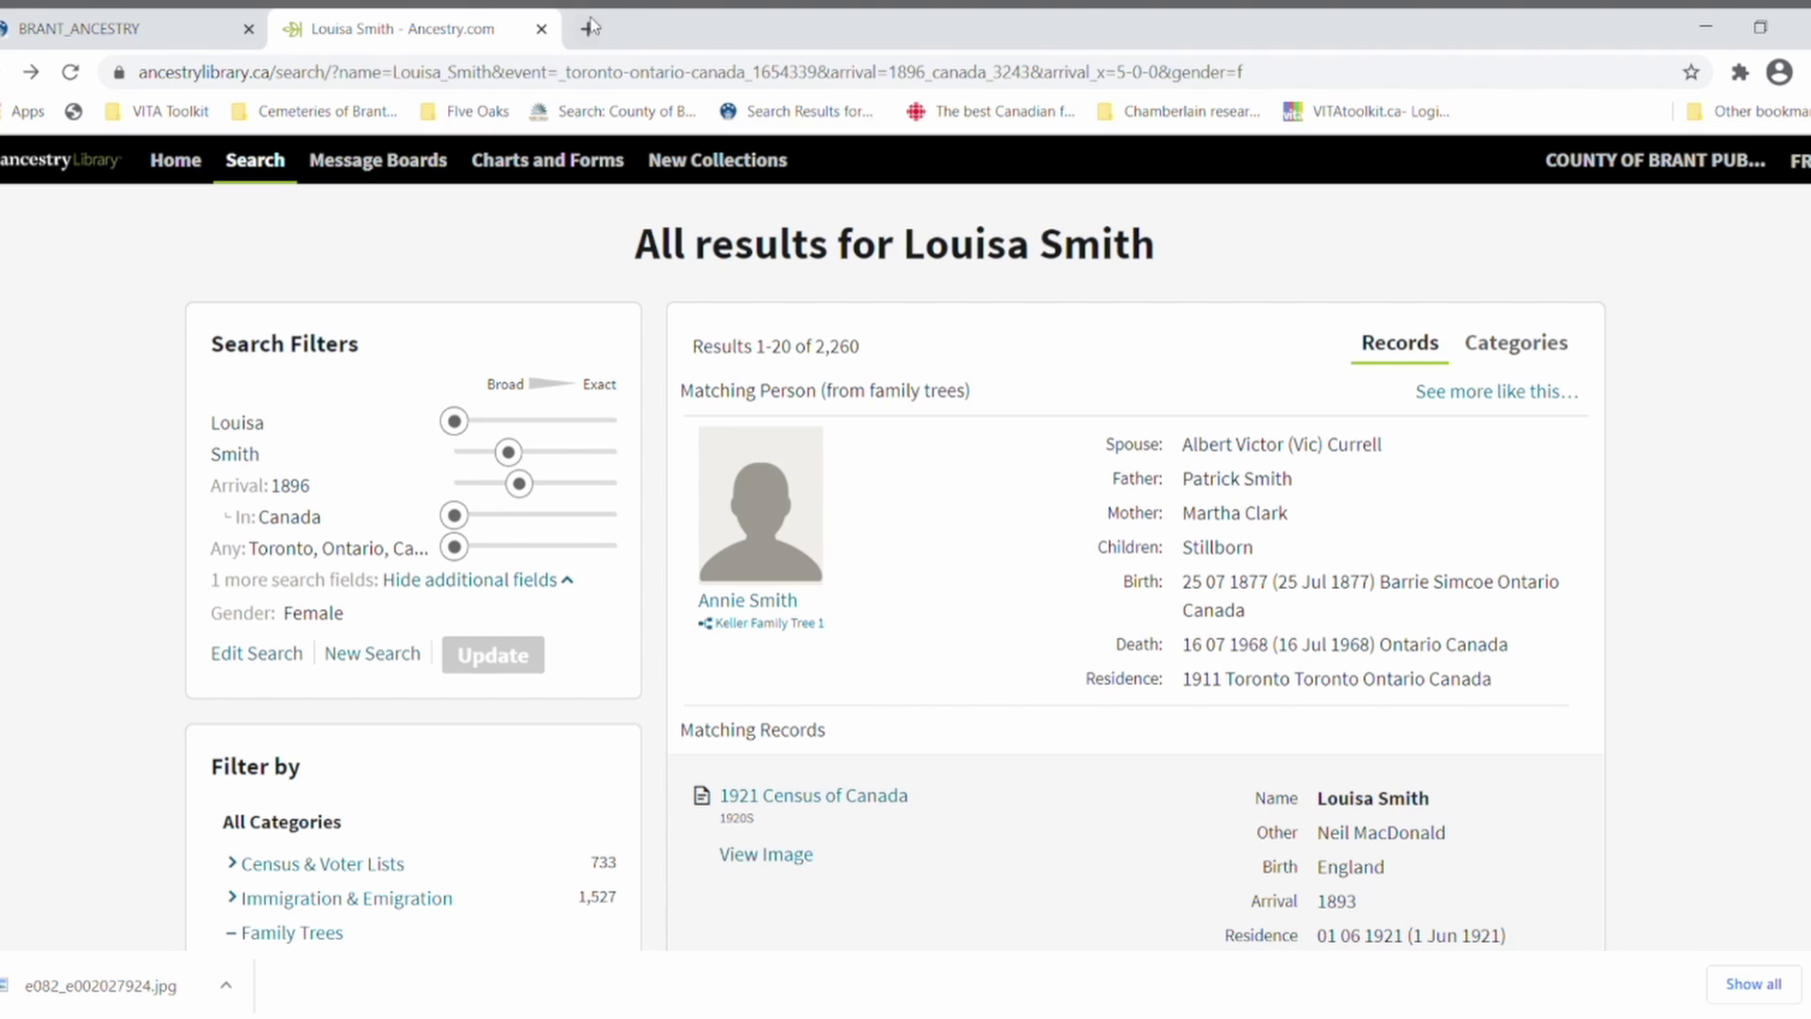
# Open the search form for the Census & Voter Lists category.
pyautogui.click(258, 158)
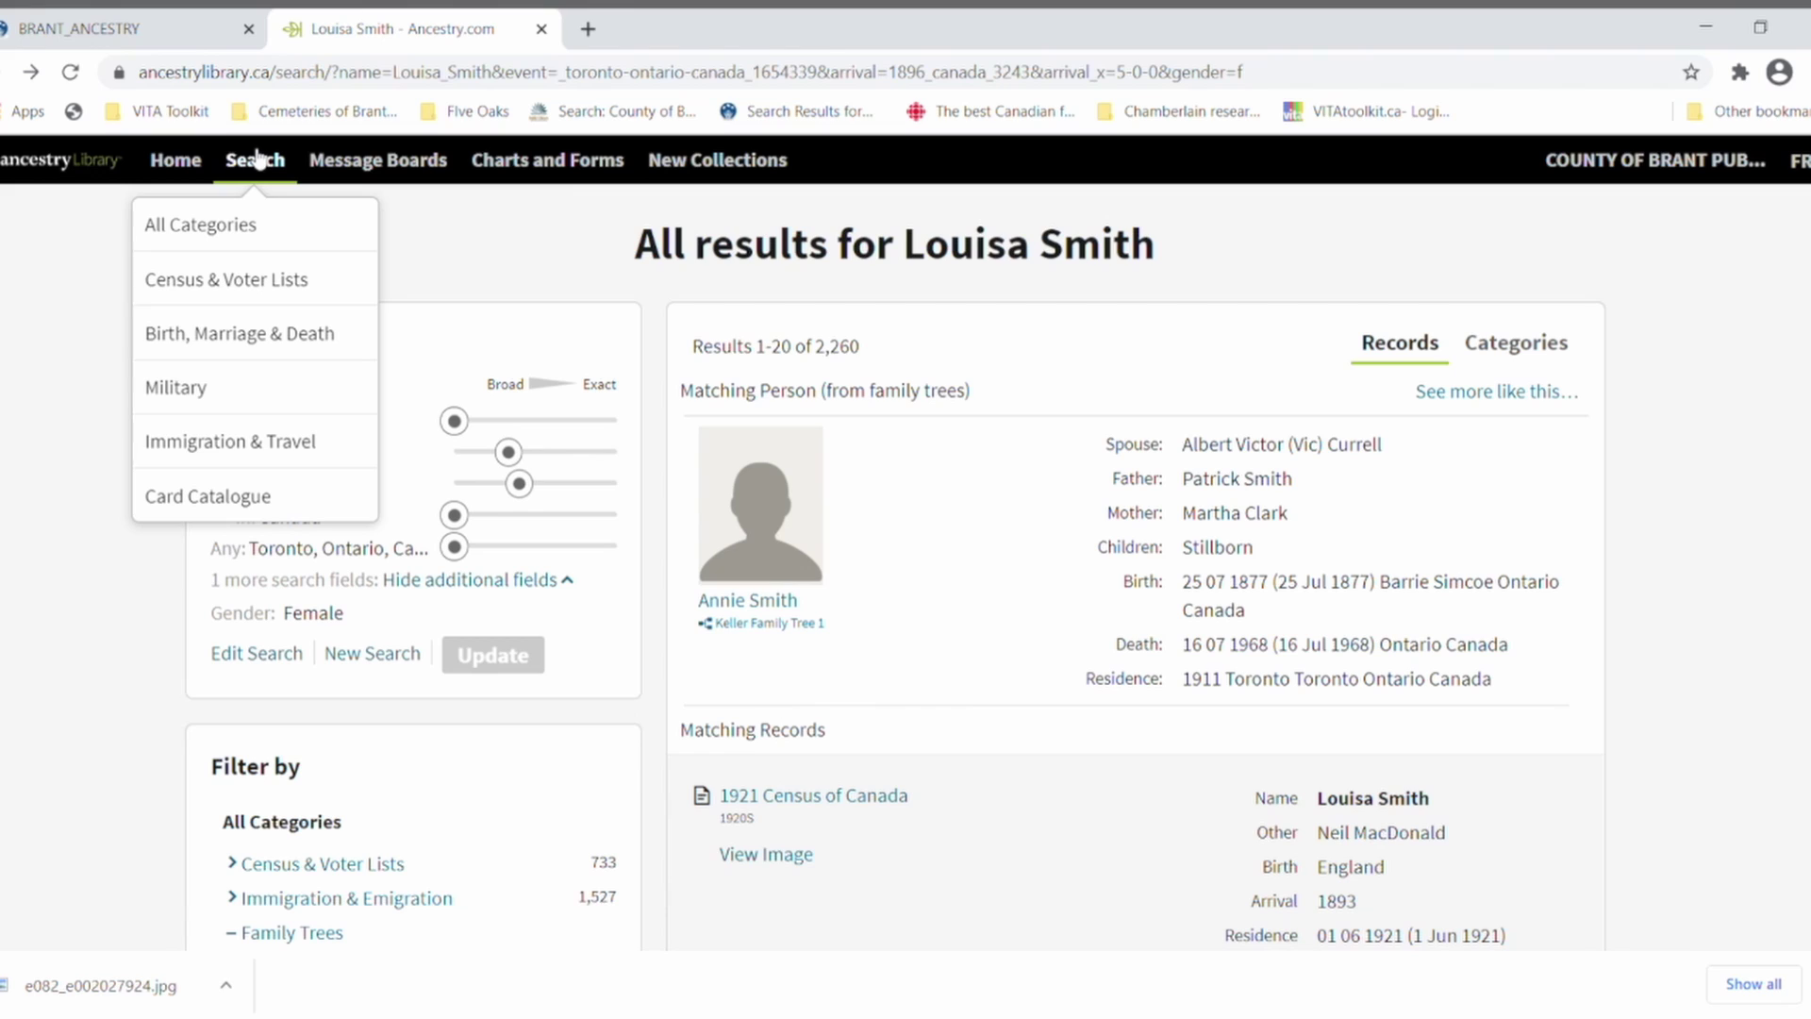
pyautogui.click(282, 298)
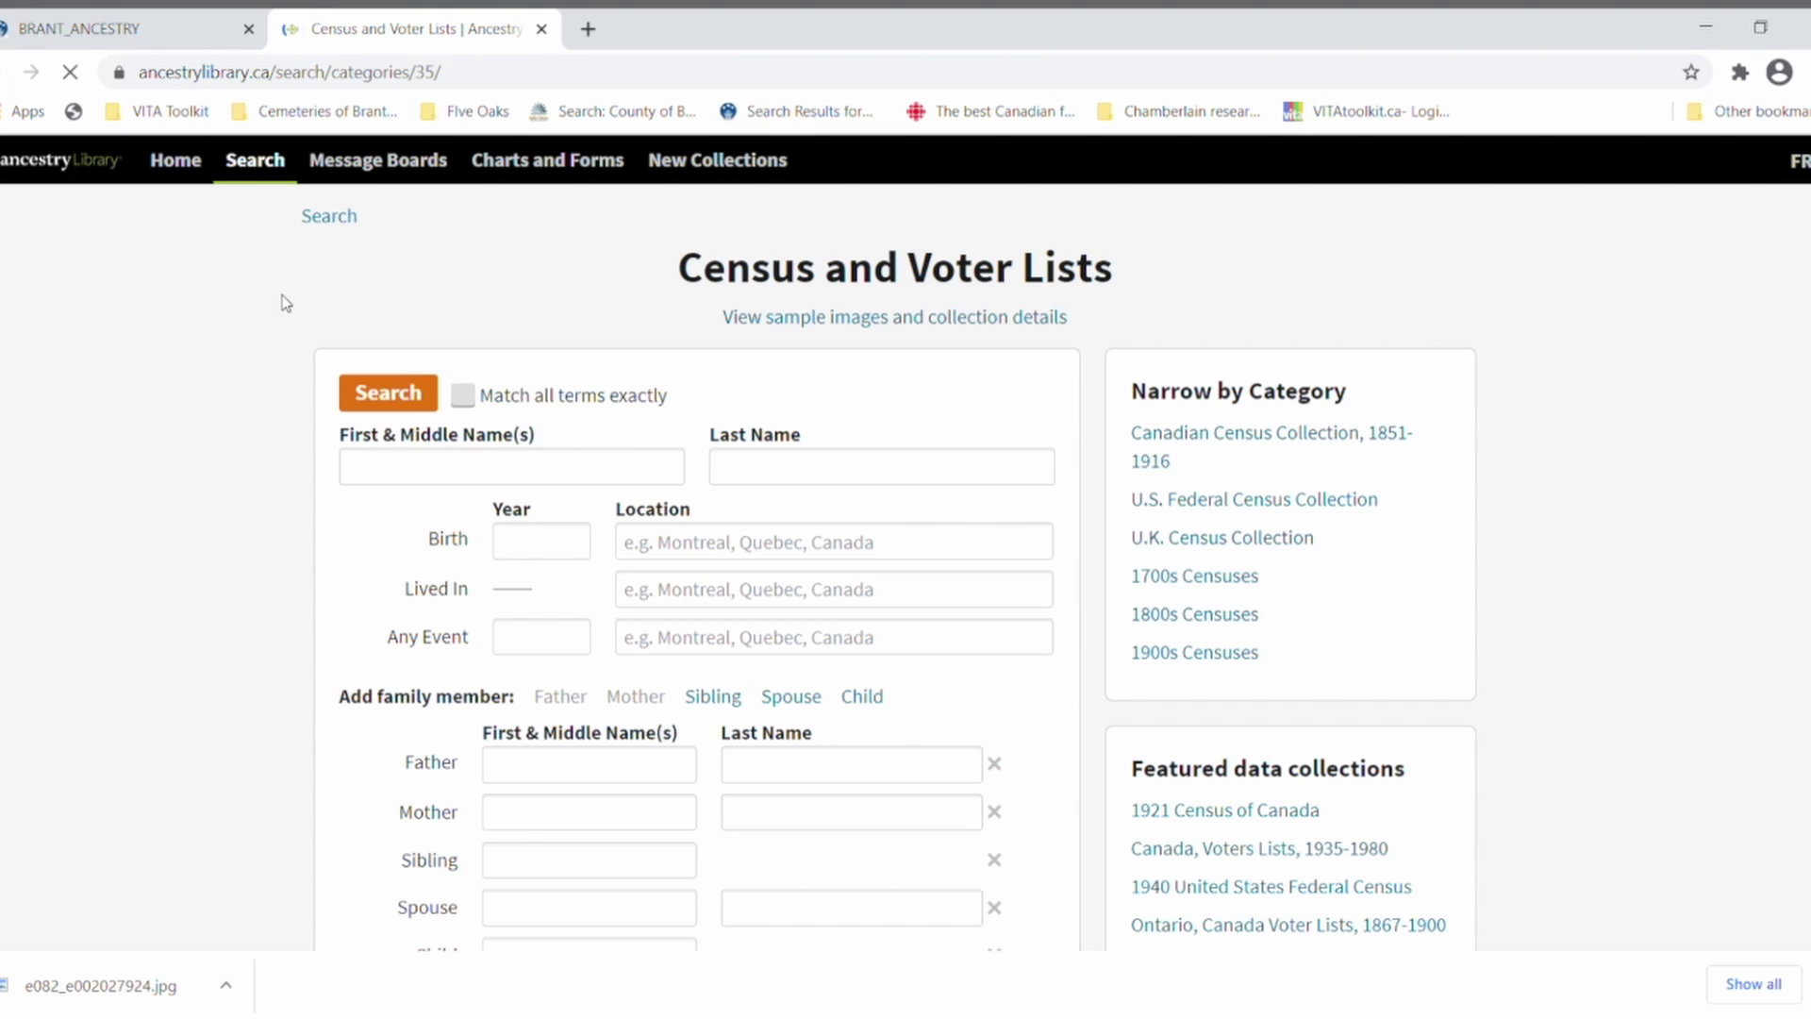
pyautogui.scroll(-1, 288, 302)
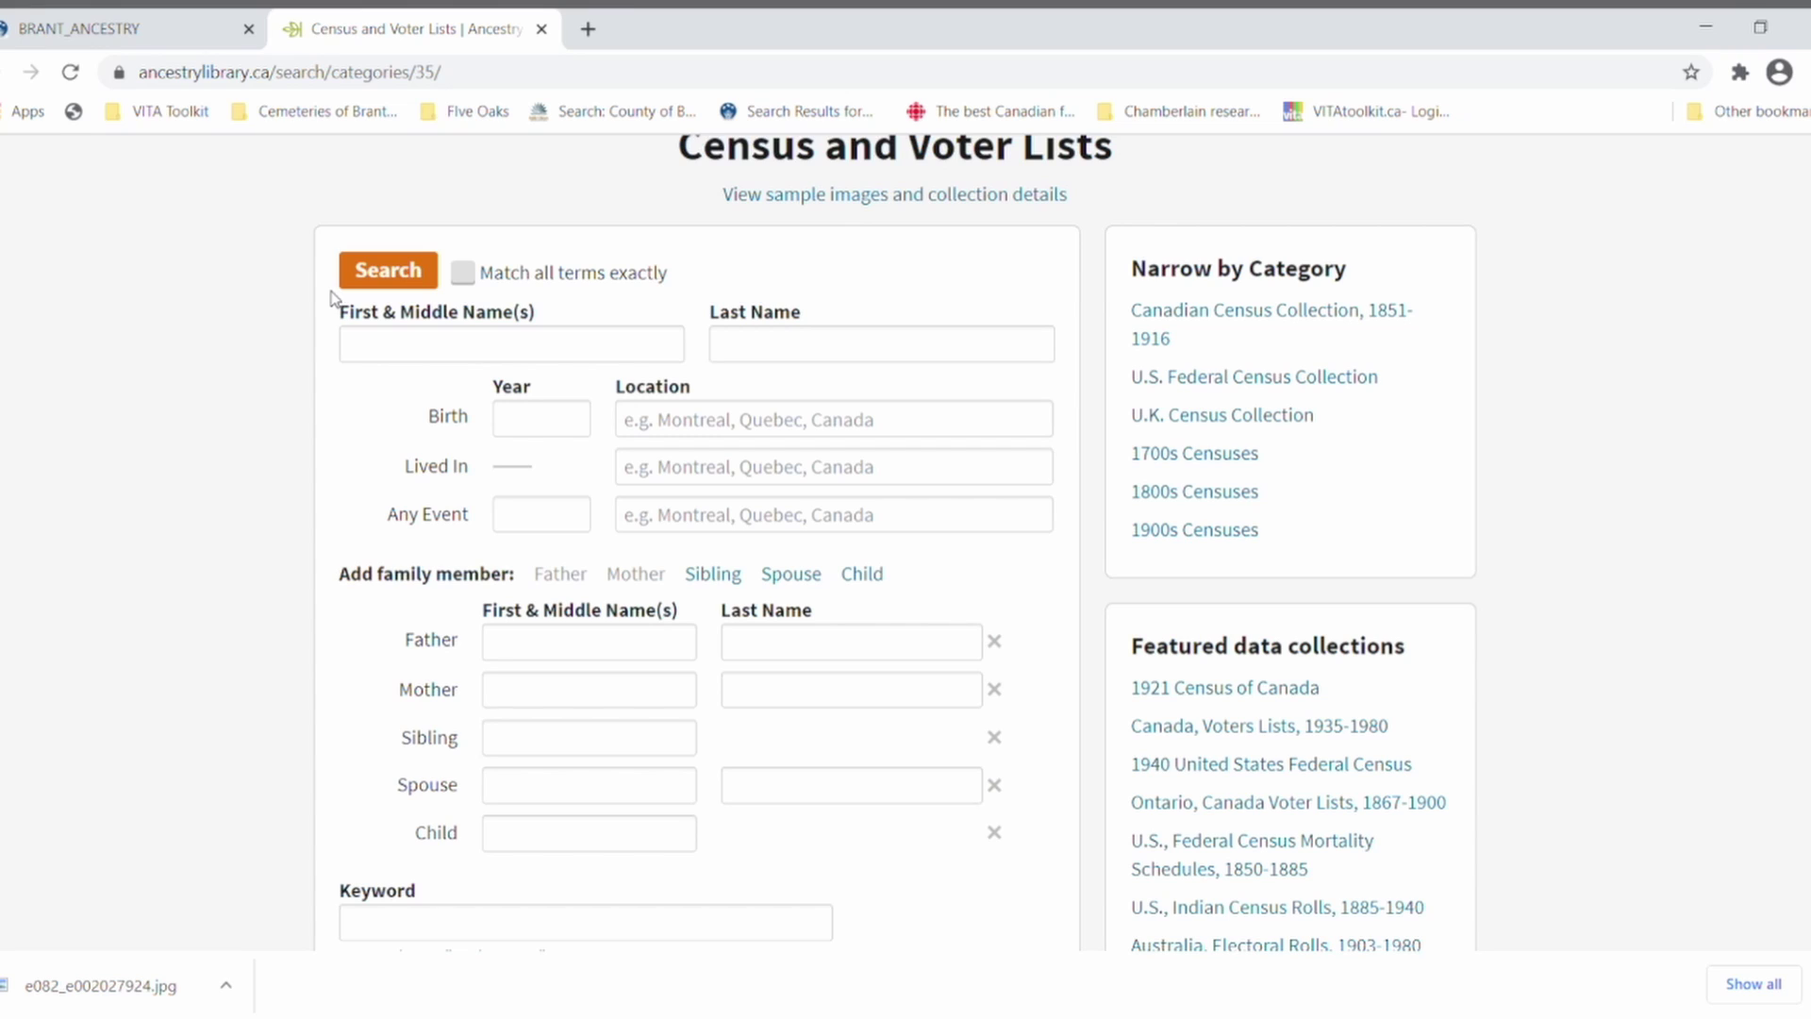
# Enter the male ancestor's last name and first name in the census search form.
pyautogui.click(788, 356)
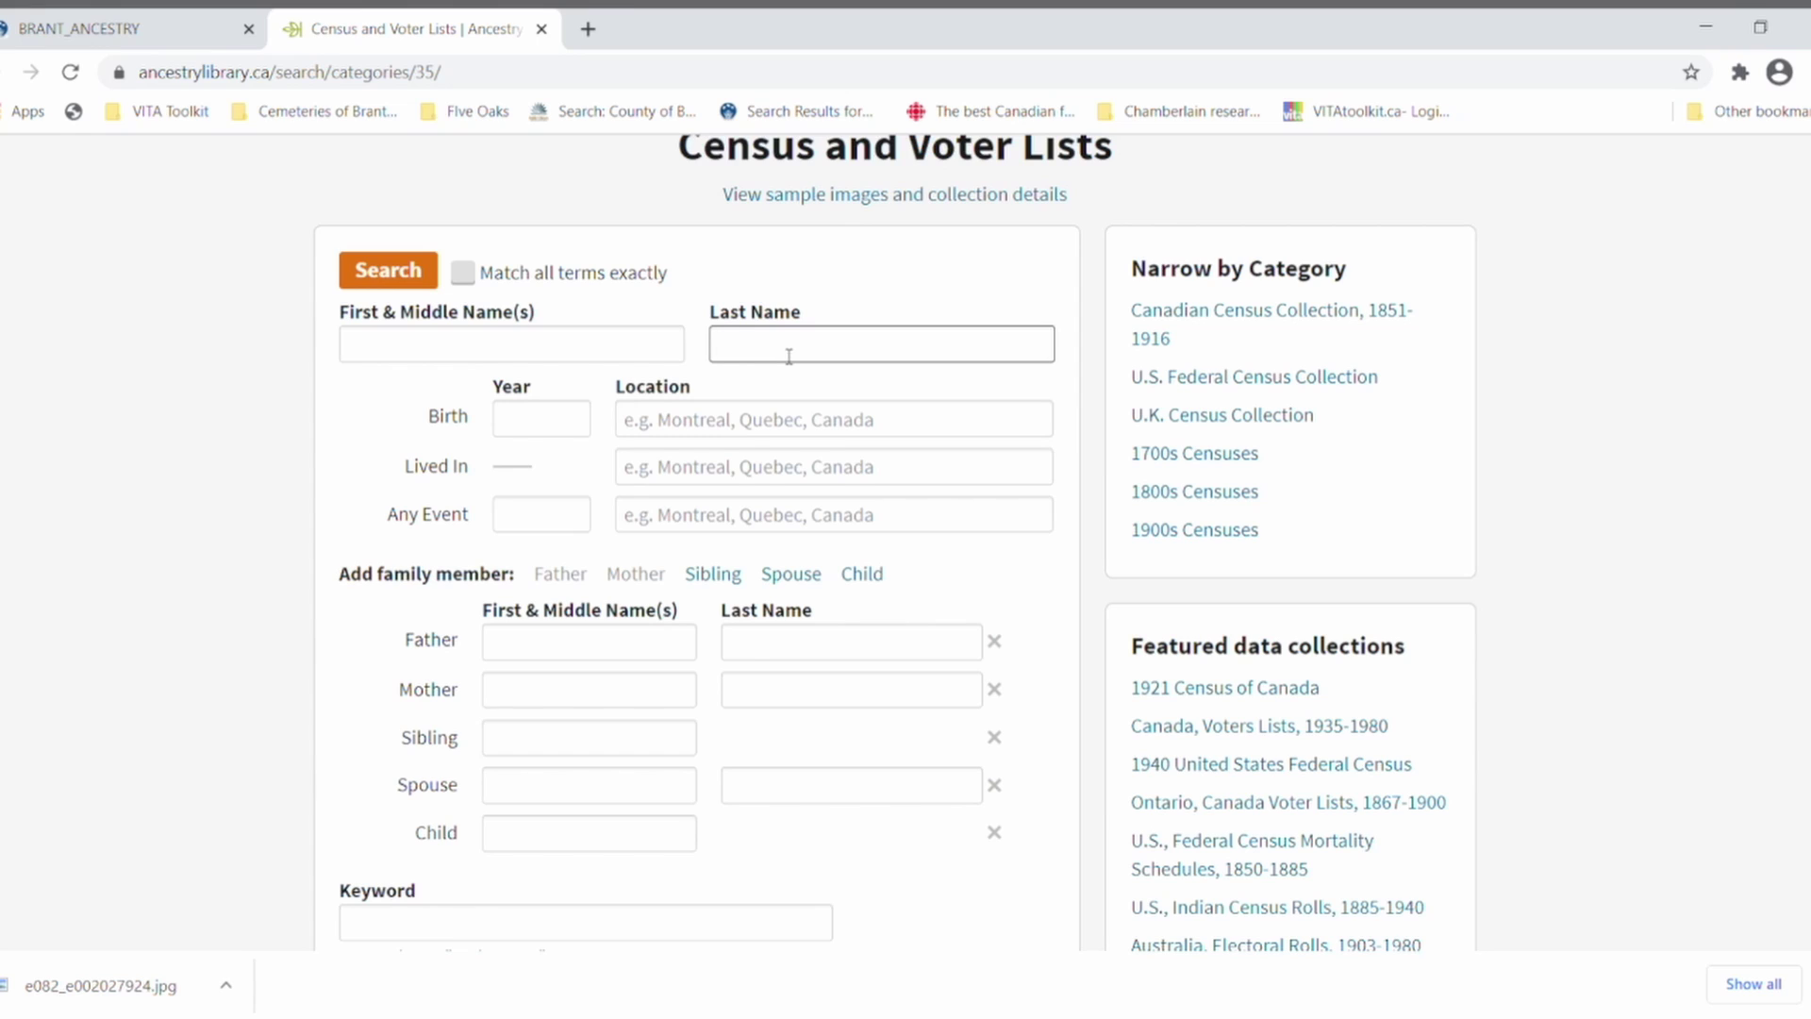
pyautogui.write('Smith')
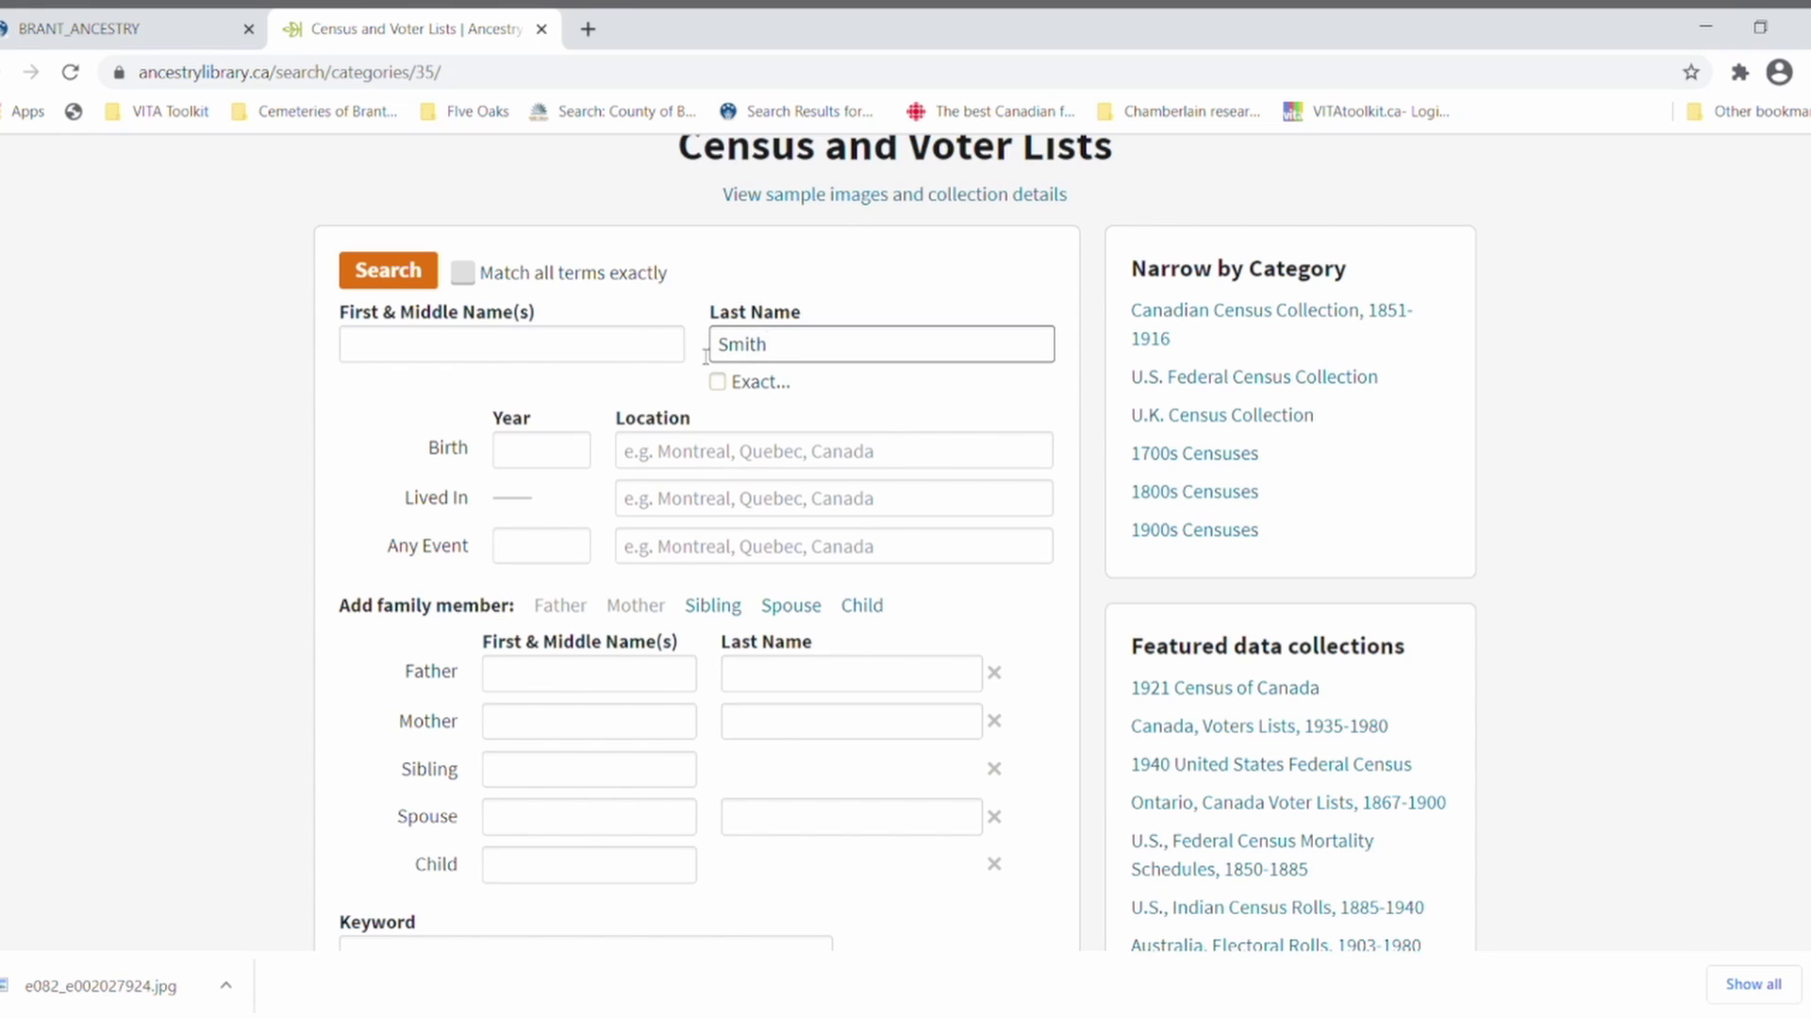
pyautogui.click(615, 357)
pyautogui.write('Charles')
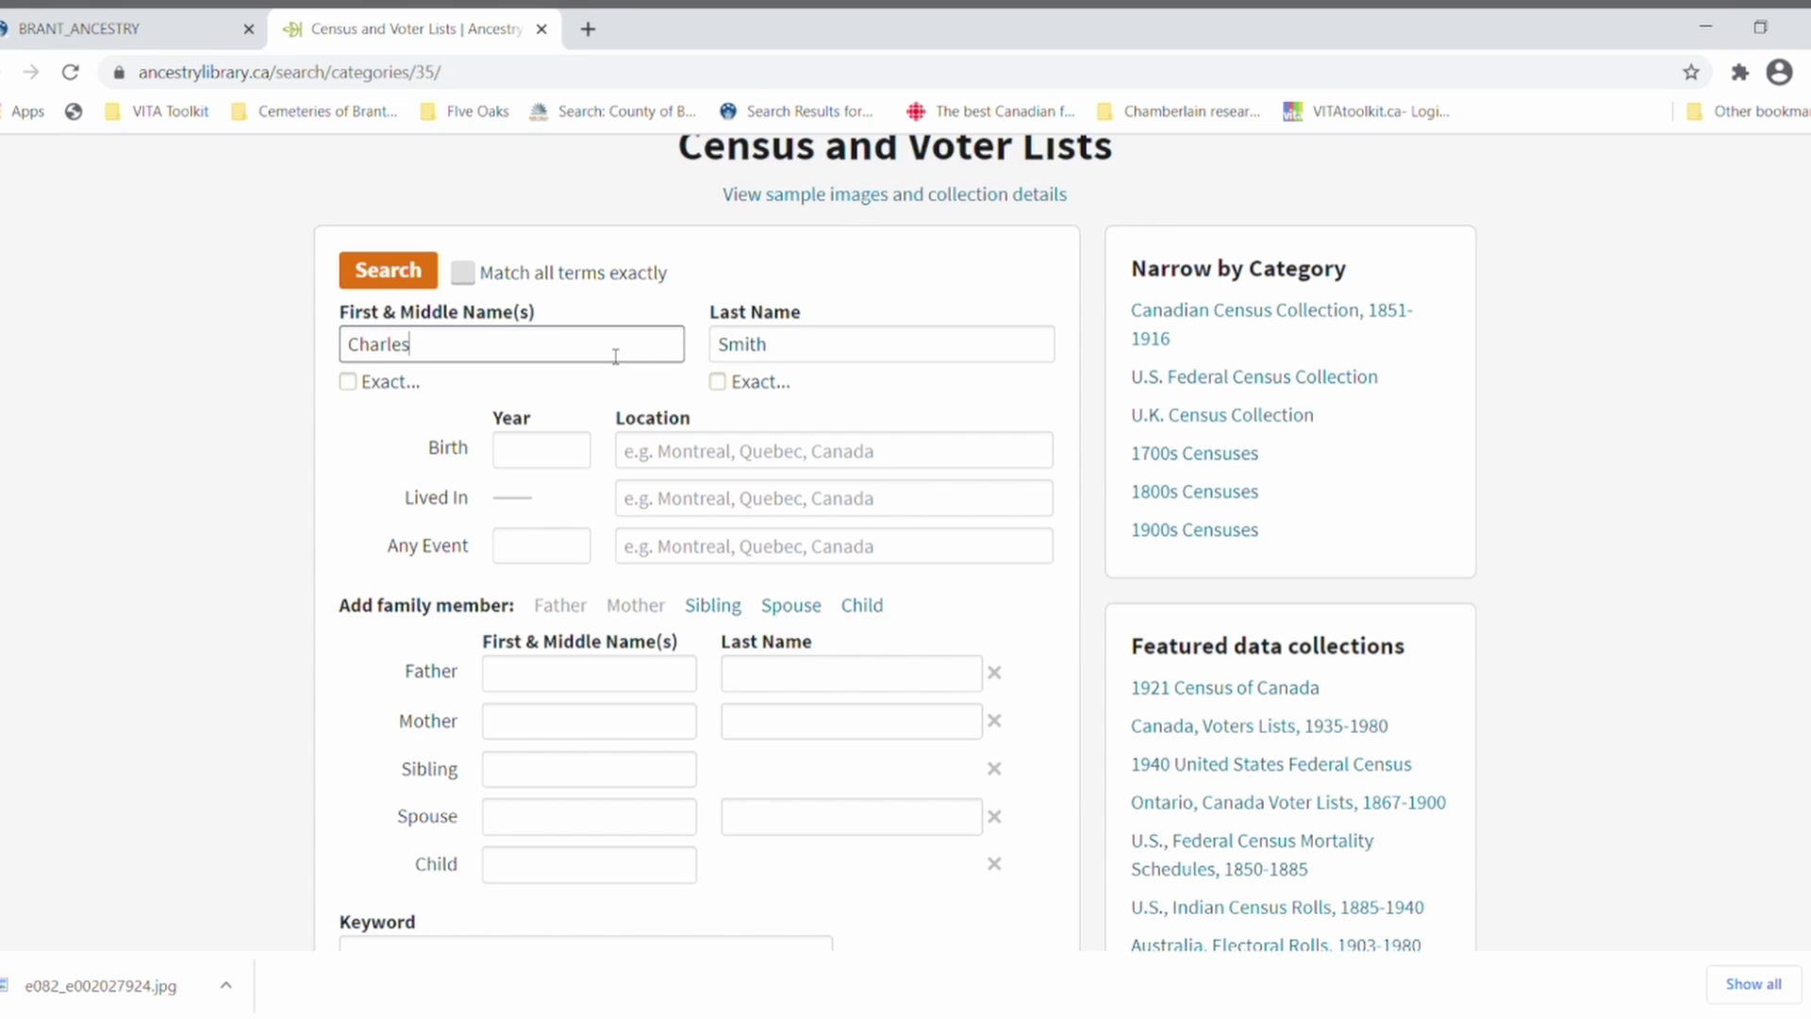
# Set the birth location to England and the lived-in location to Brantford, Brant, Ontario, Canada, and run the search.
pyautogui.click(747, 449)
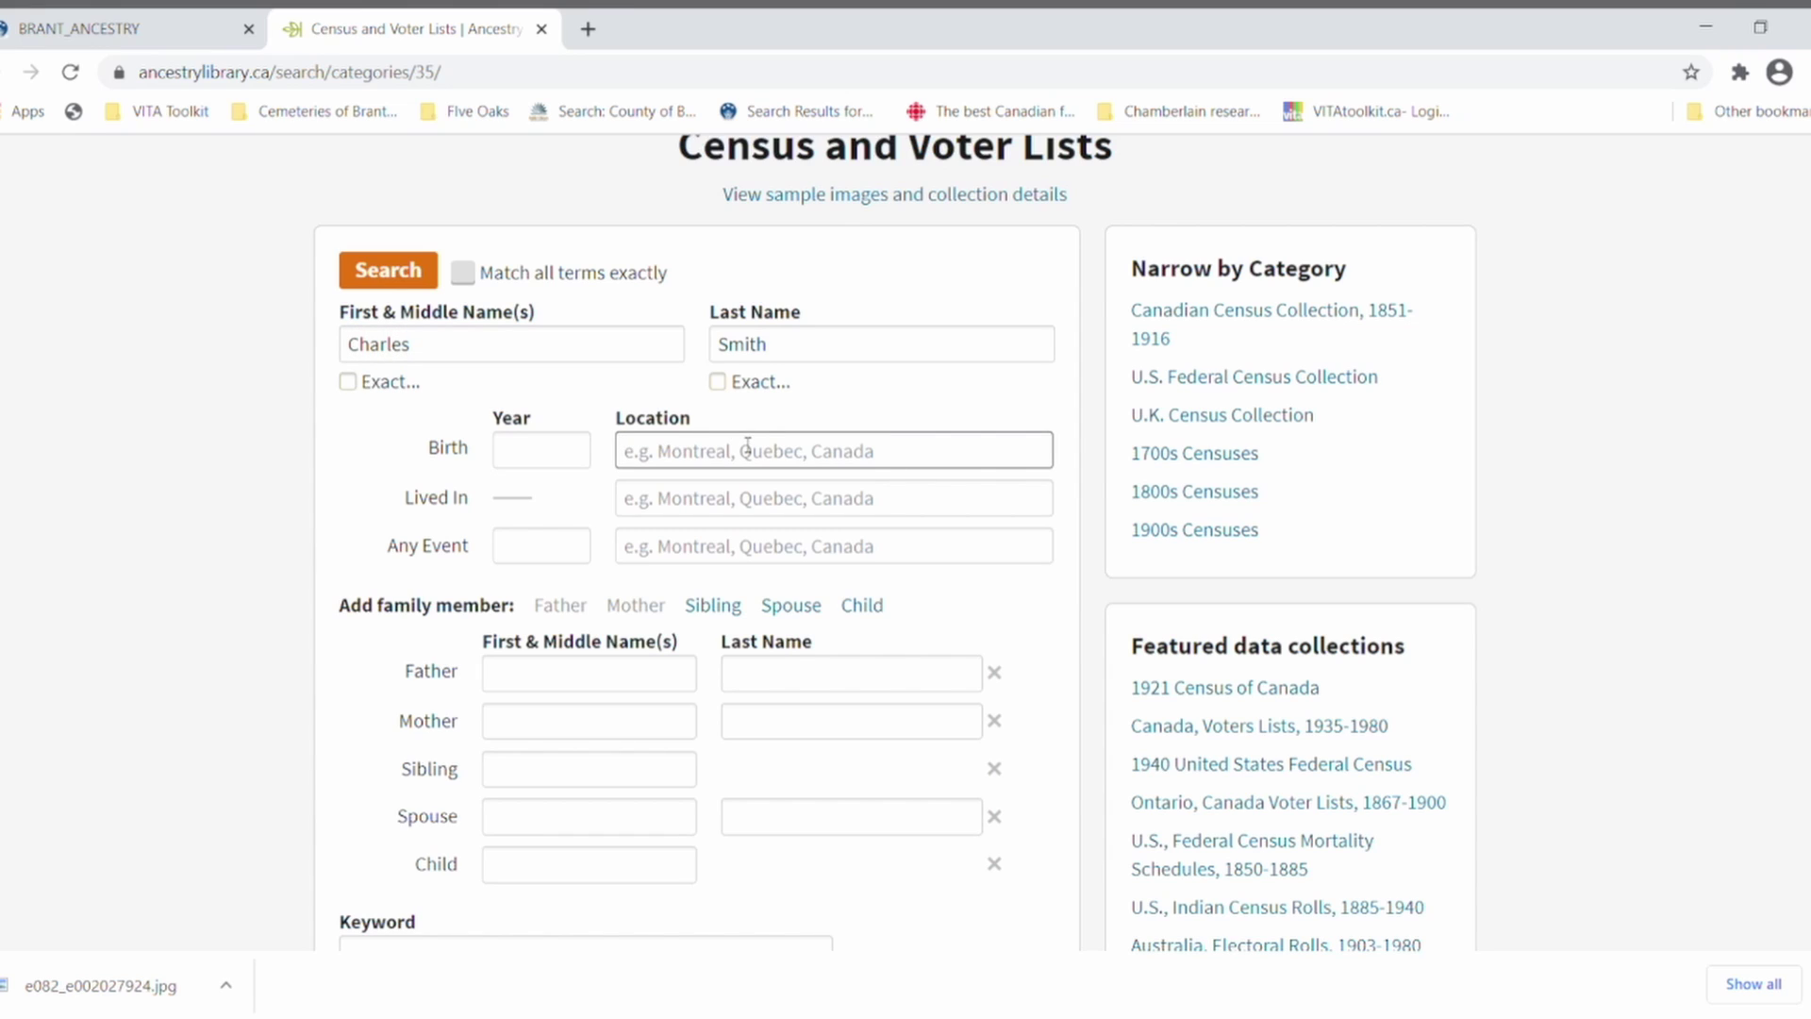
pyautogui.write('England')
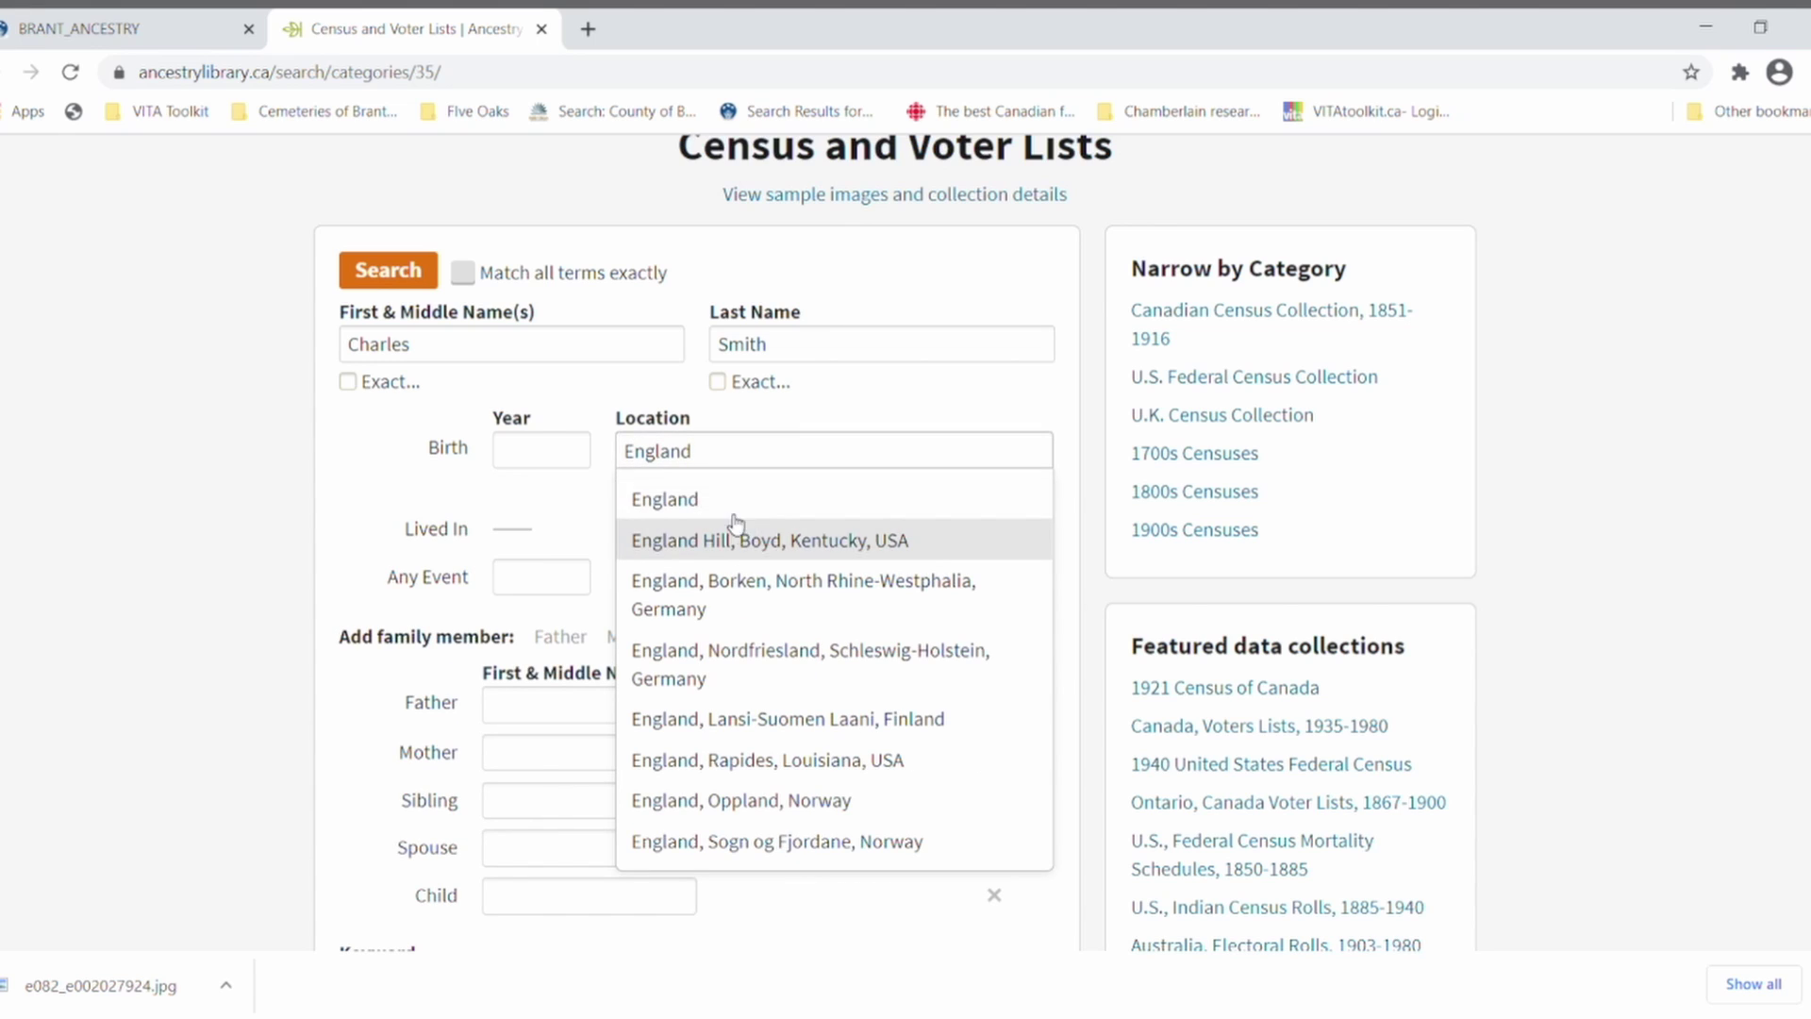
pyautogui.click(732, 501)
pyautogui.click(724, 539)
pyautogui.write('Brantf')
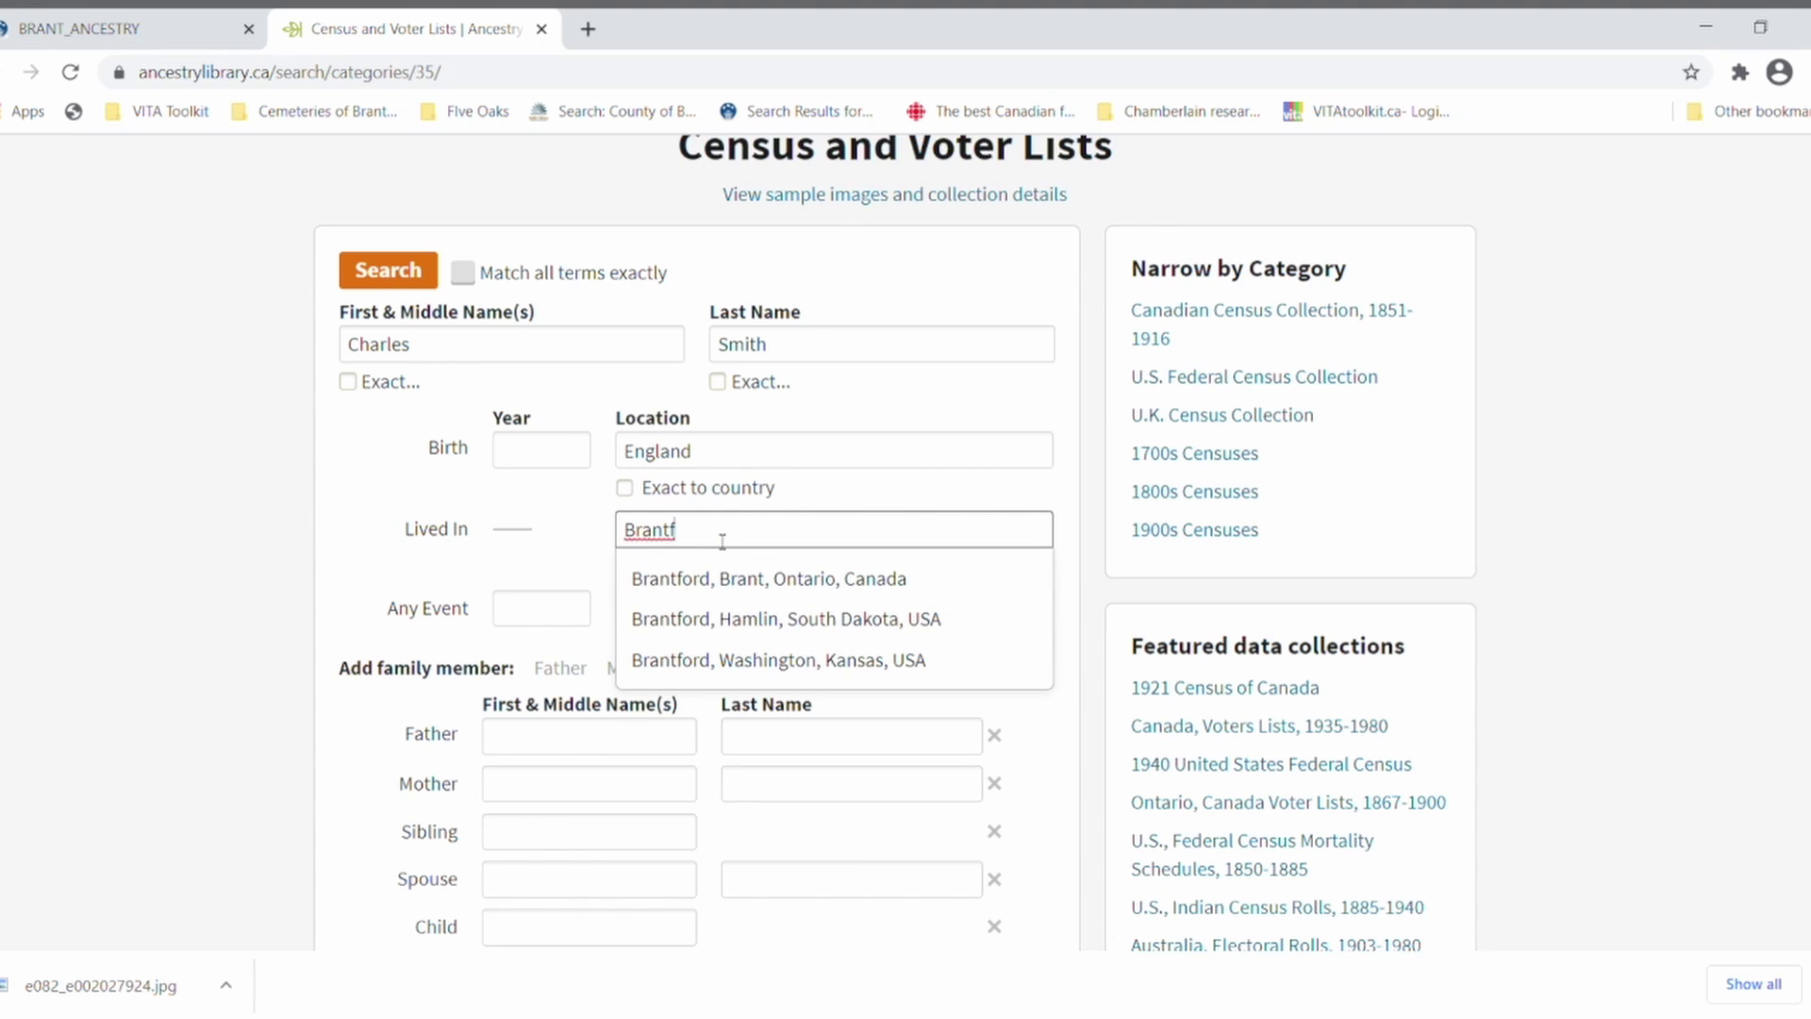
pyautogui.click(647, 579)
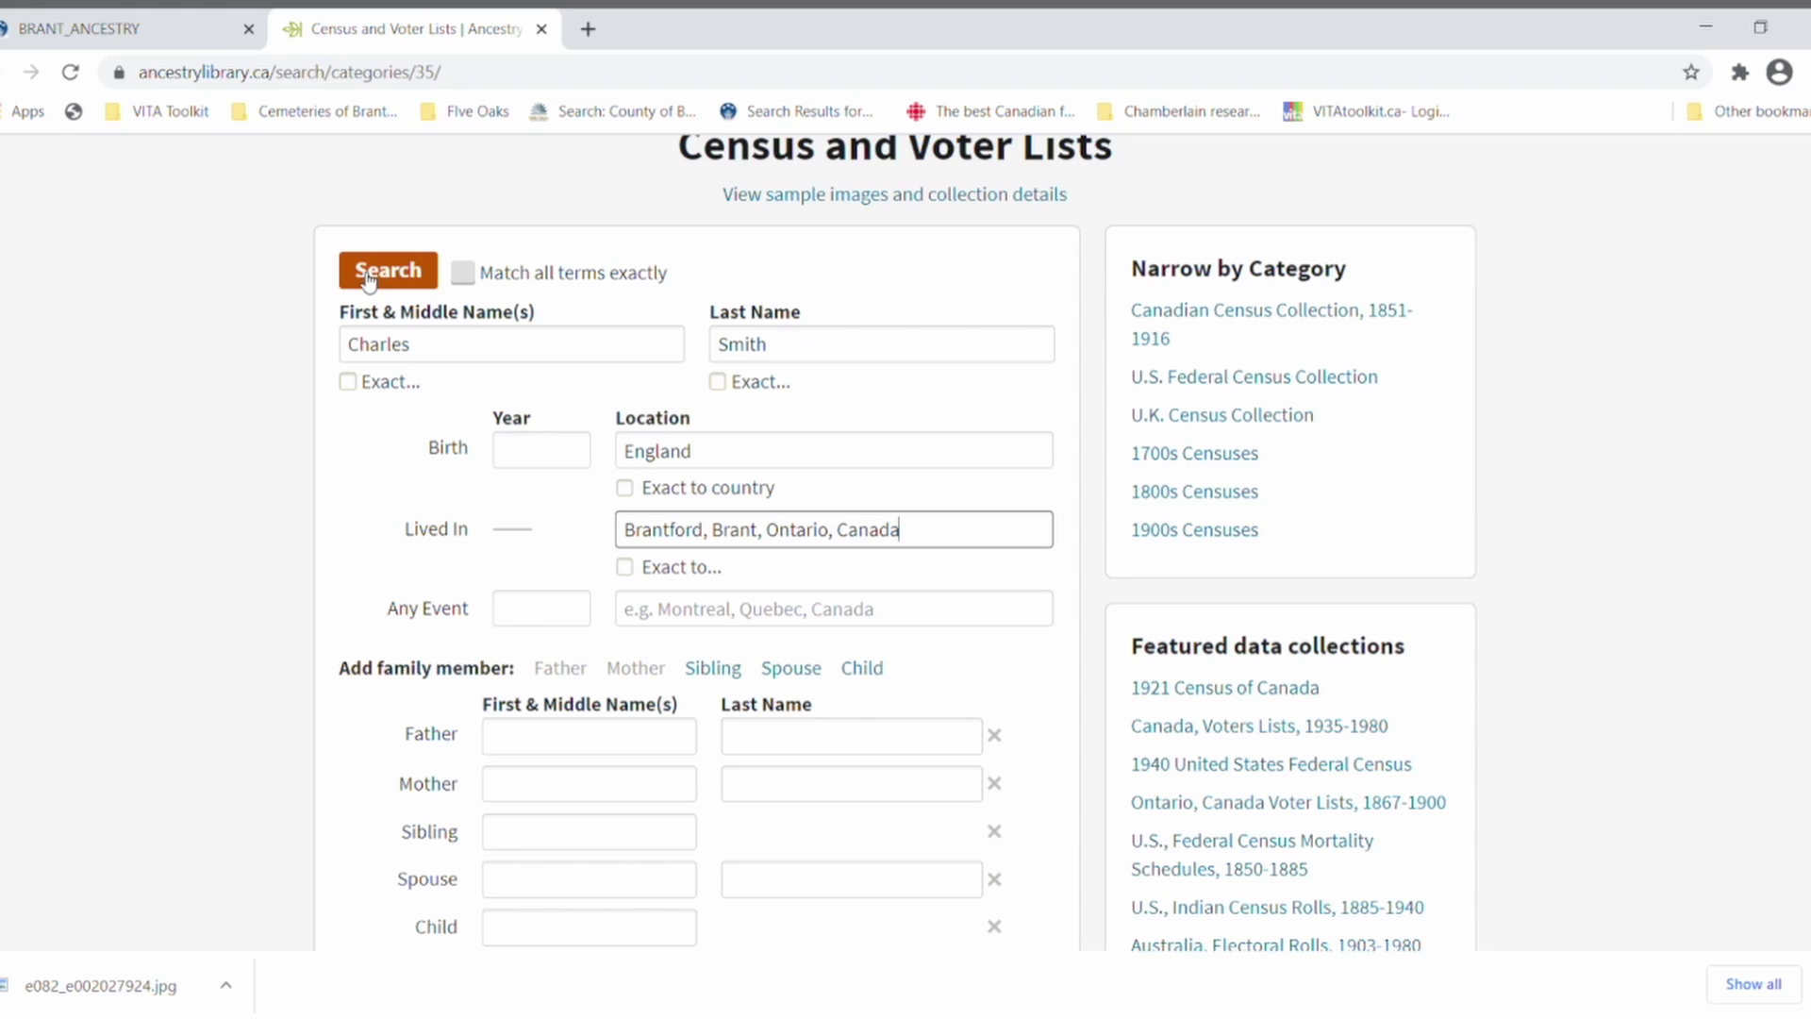
pyautogui.click(368, 276)
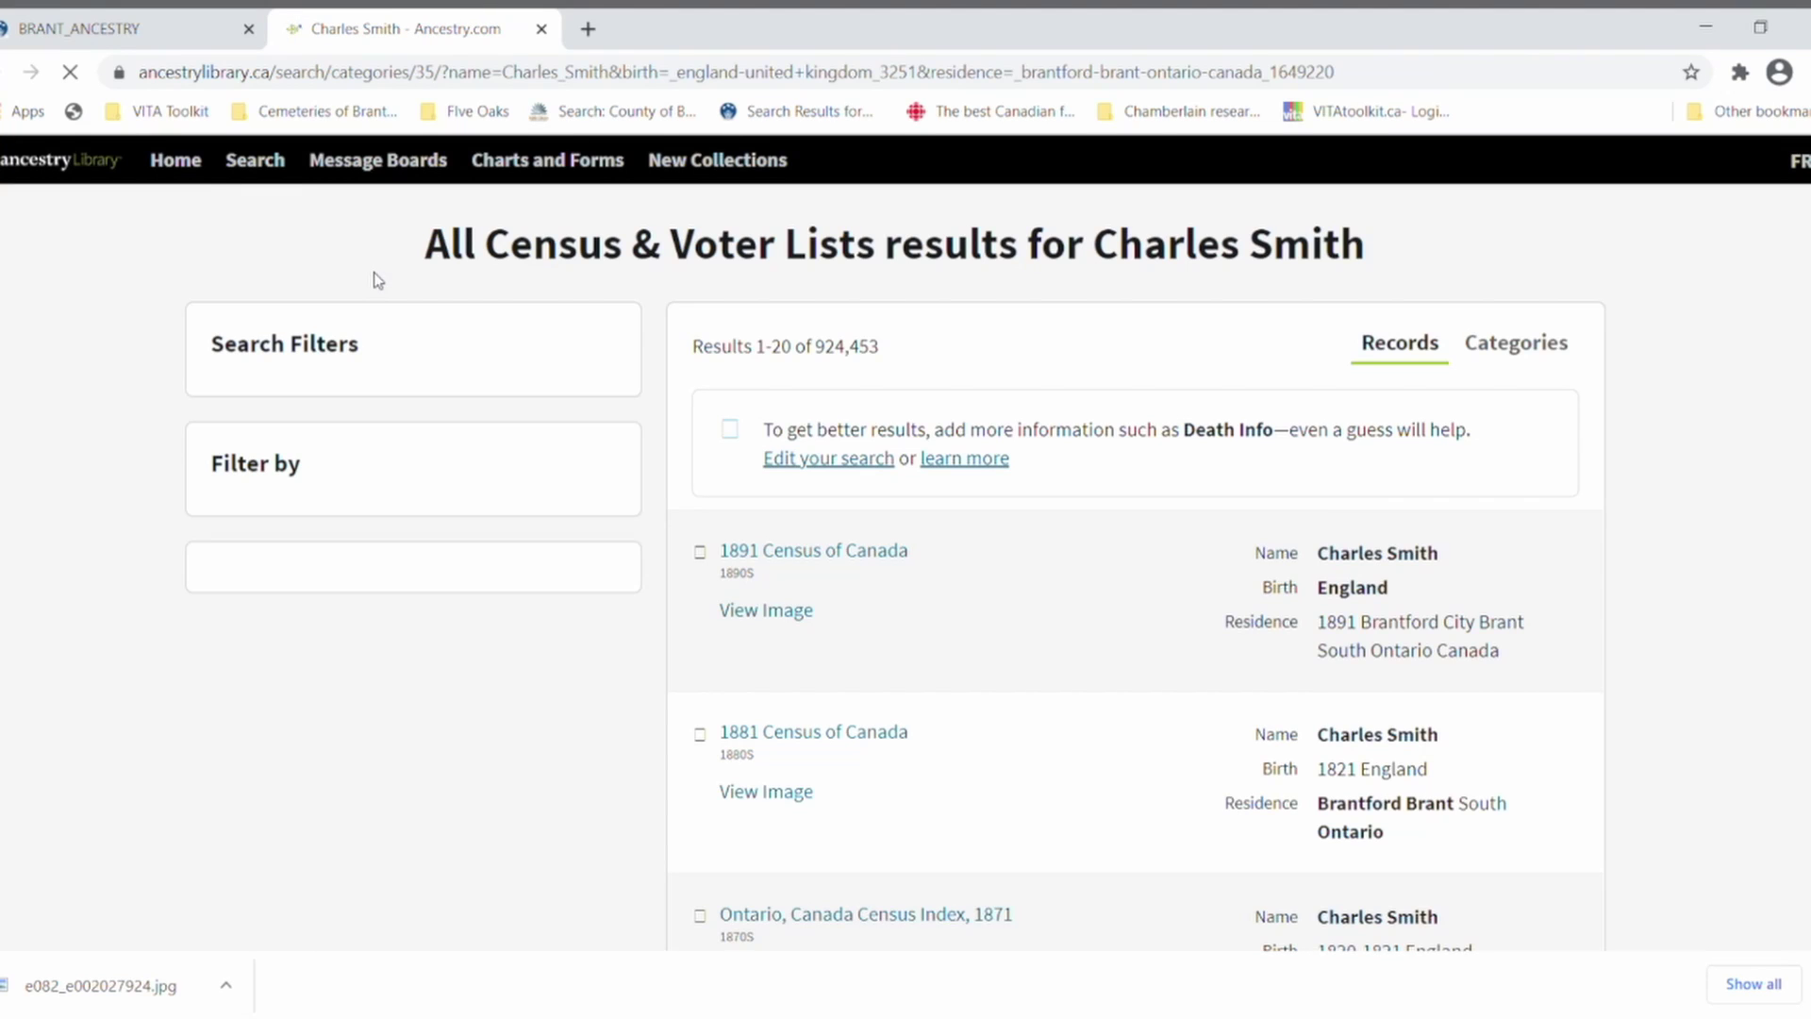
# Look through the matching census records and compare the birth years in the 1881 census and the 1871 Ontario census index.
pyautogui.scroll(-3, 1180, 473)
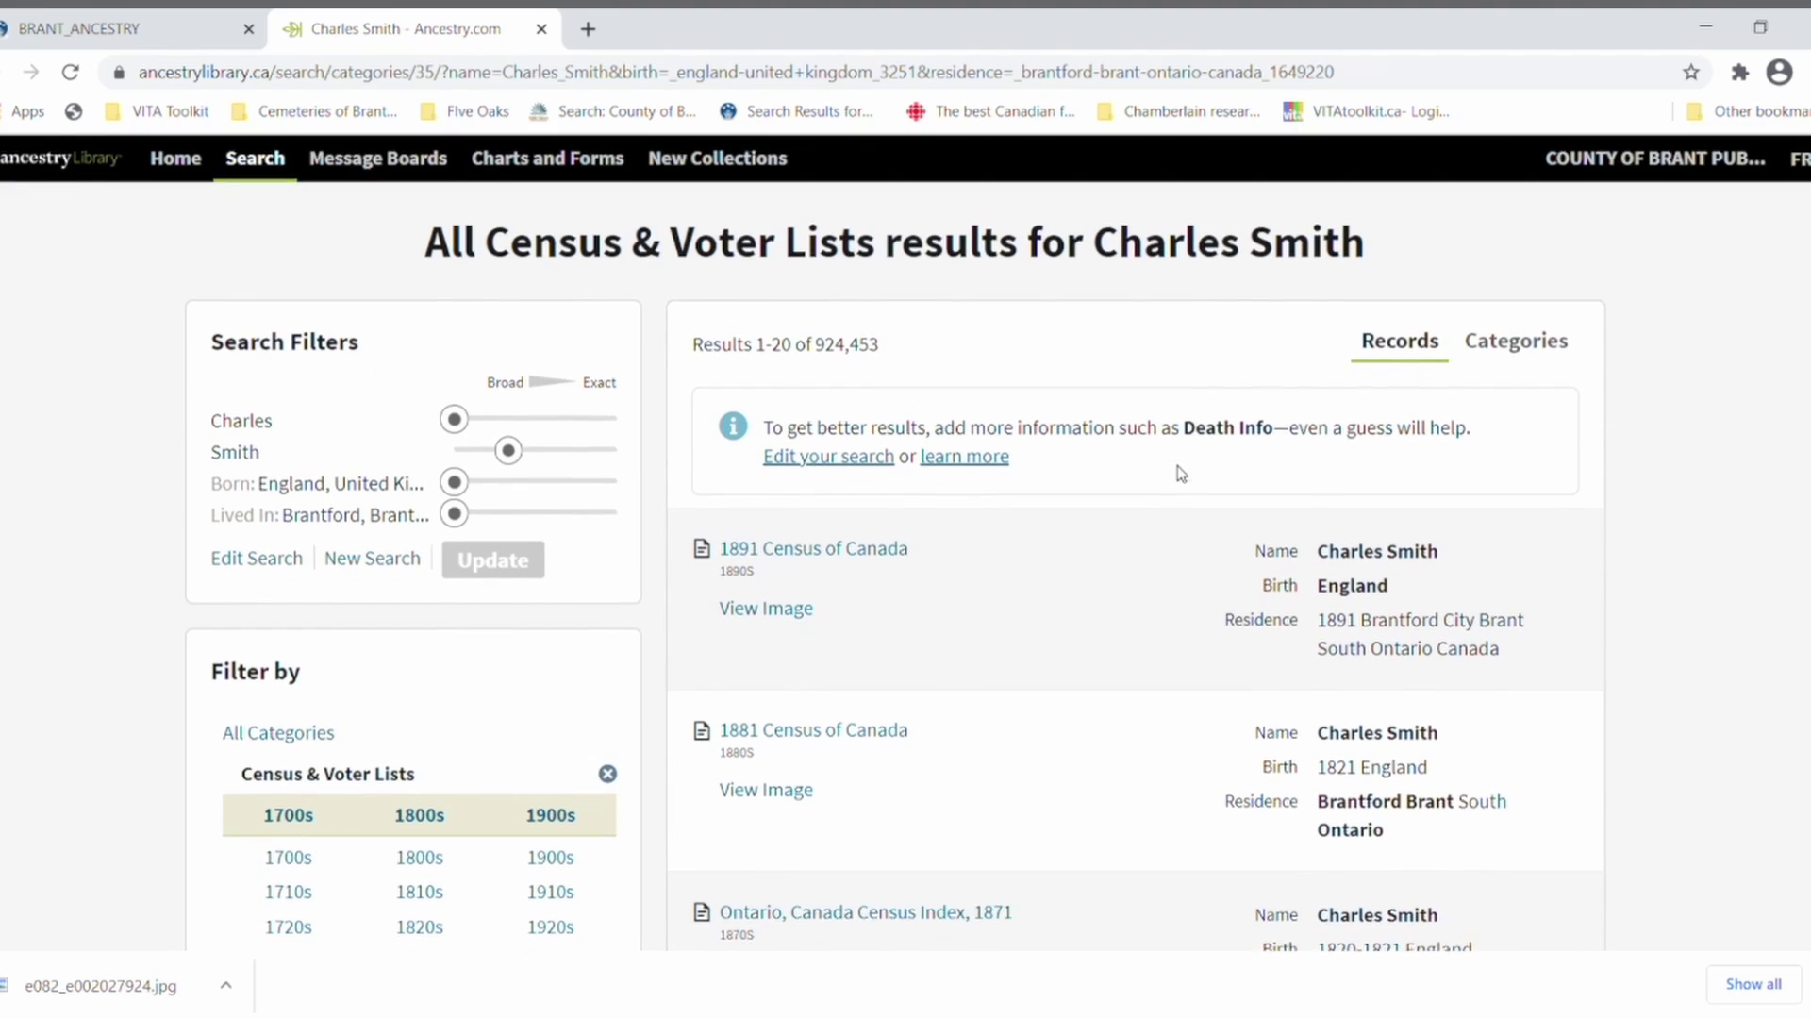
pyautogui.scroll(-5, 1180, 472)
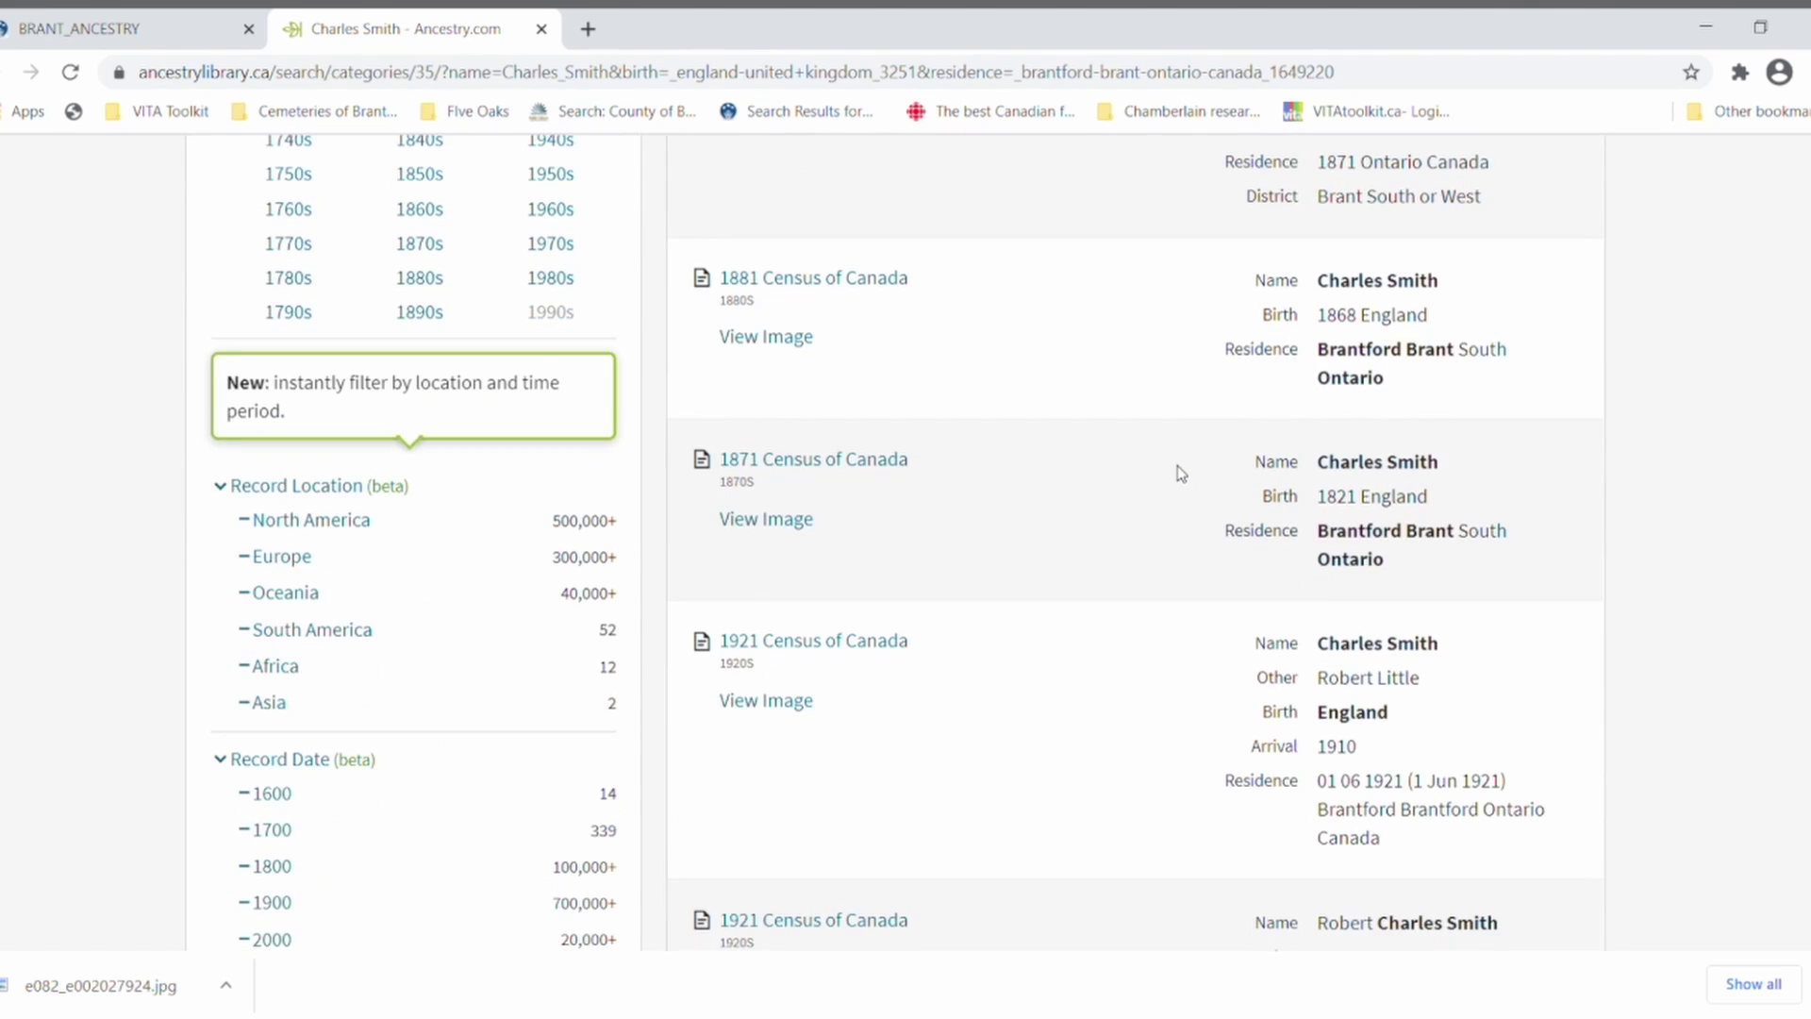
pyautogui.scroll(4, 1178, 471)
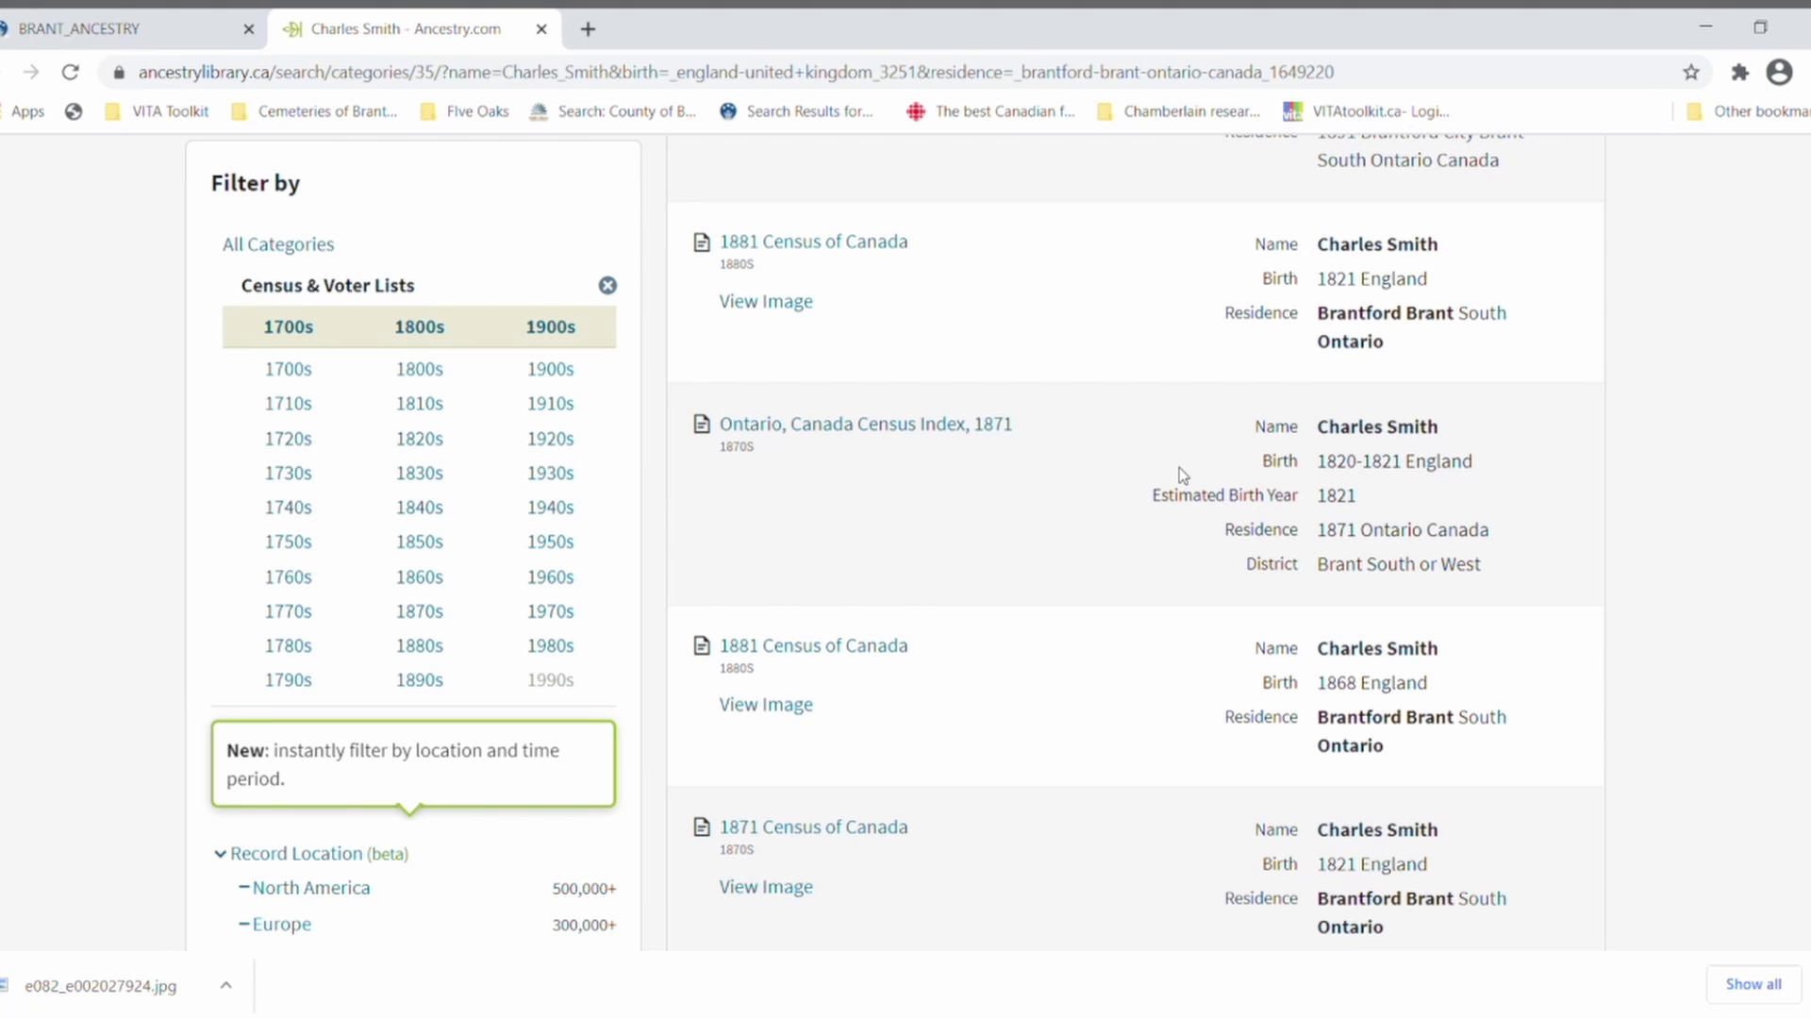
pyautogui.scroll(1, 1179, 467)
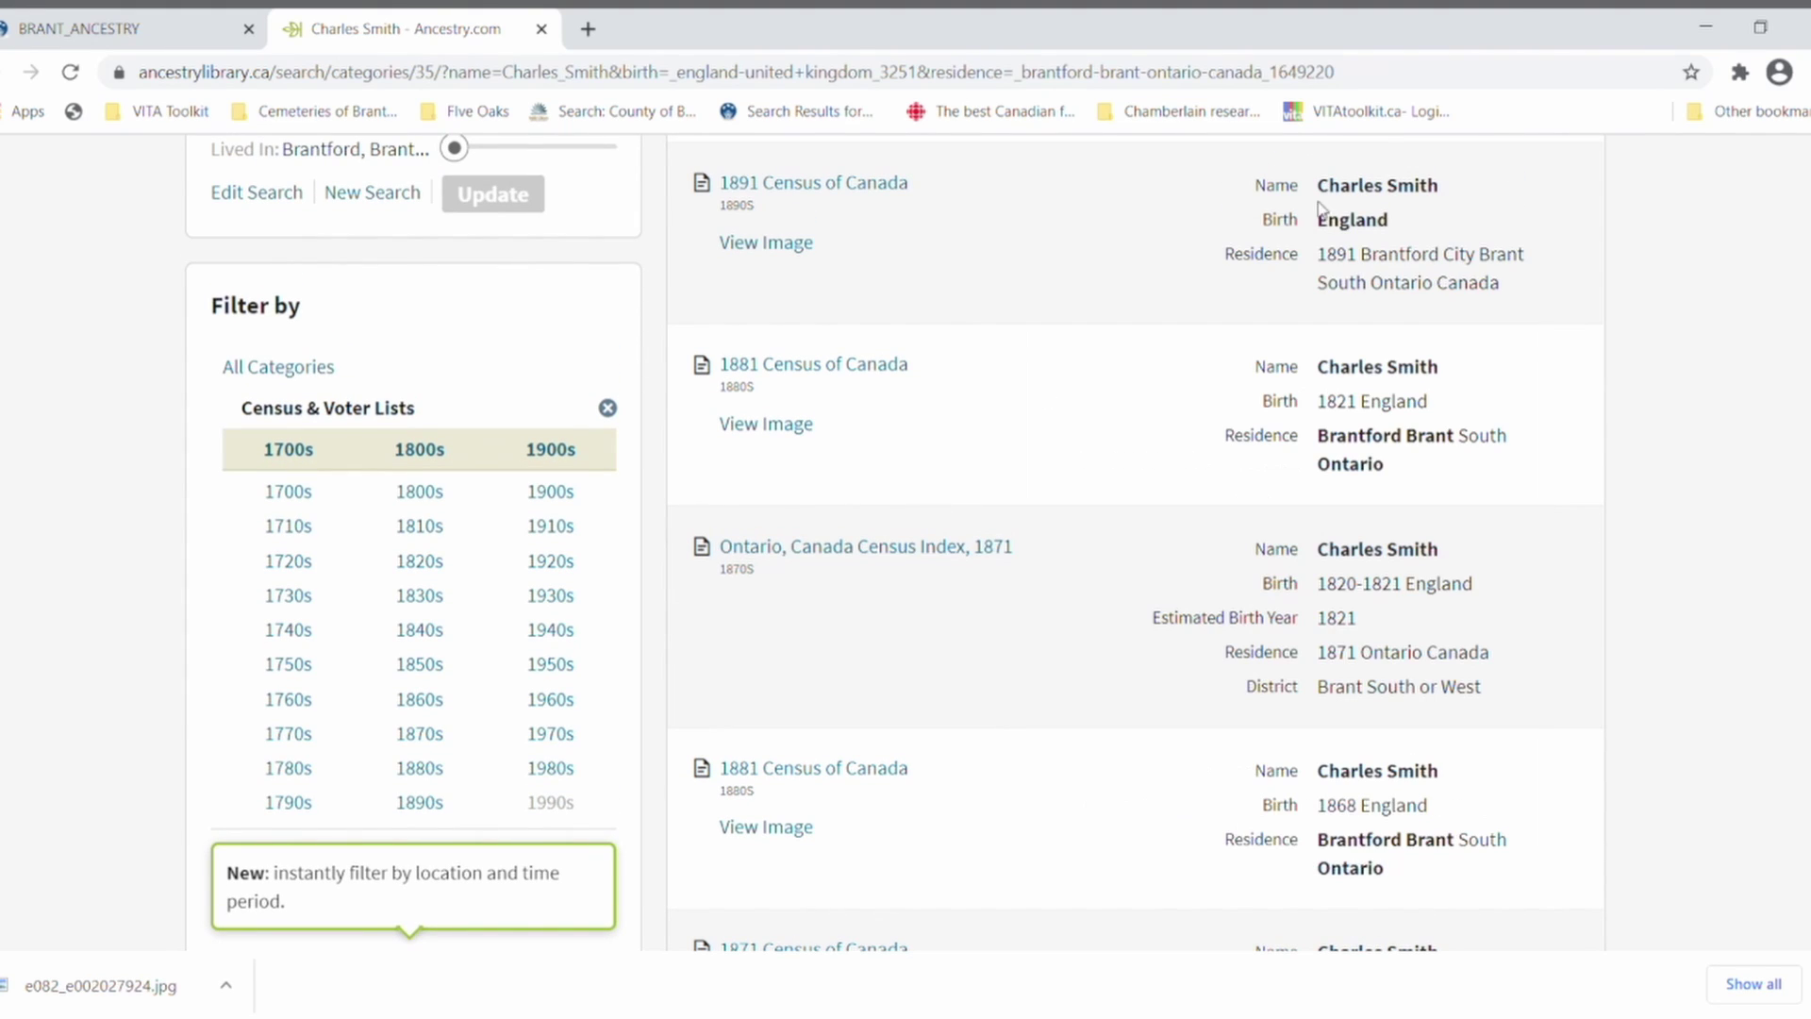
pyautogui.moveTo(1364, 617); pyautogui.dragTo(1328, 618)
pyautogui.moveTo(1359, 400); pyautogui.dragTo(1316, 401)
pyautogui.moveTo(947, 557)
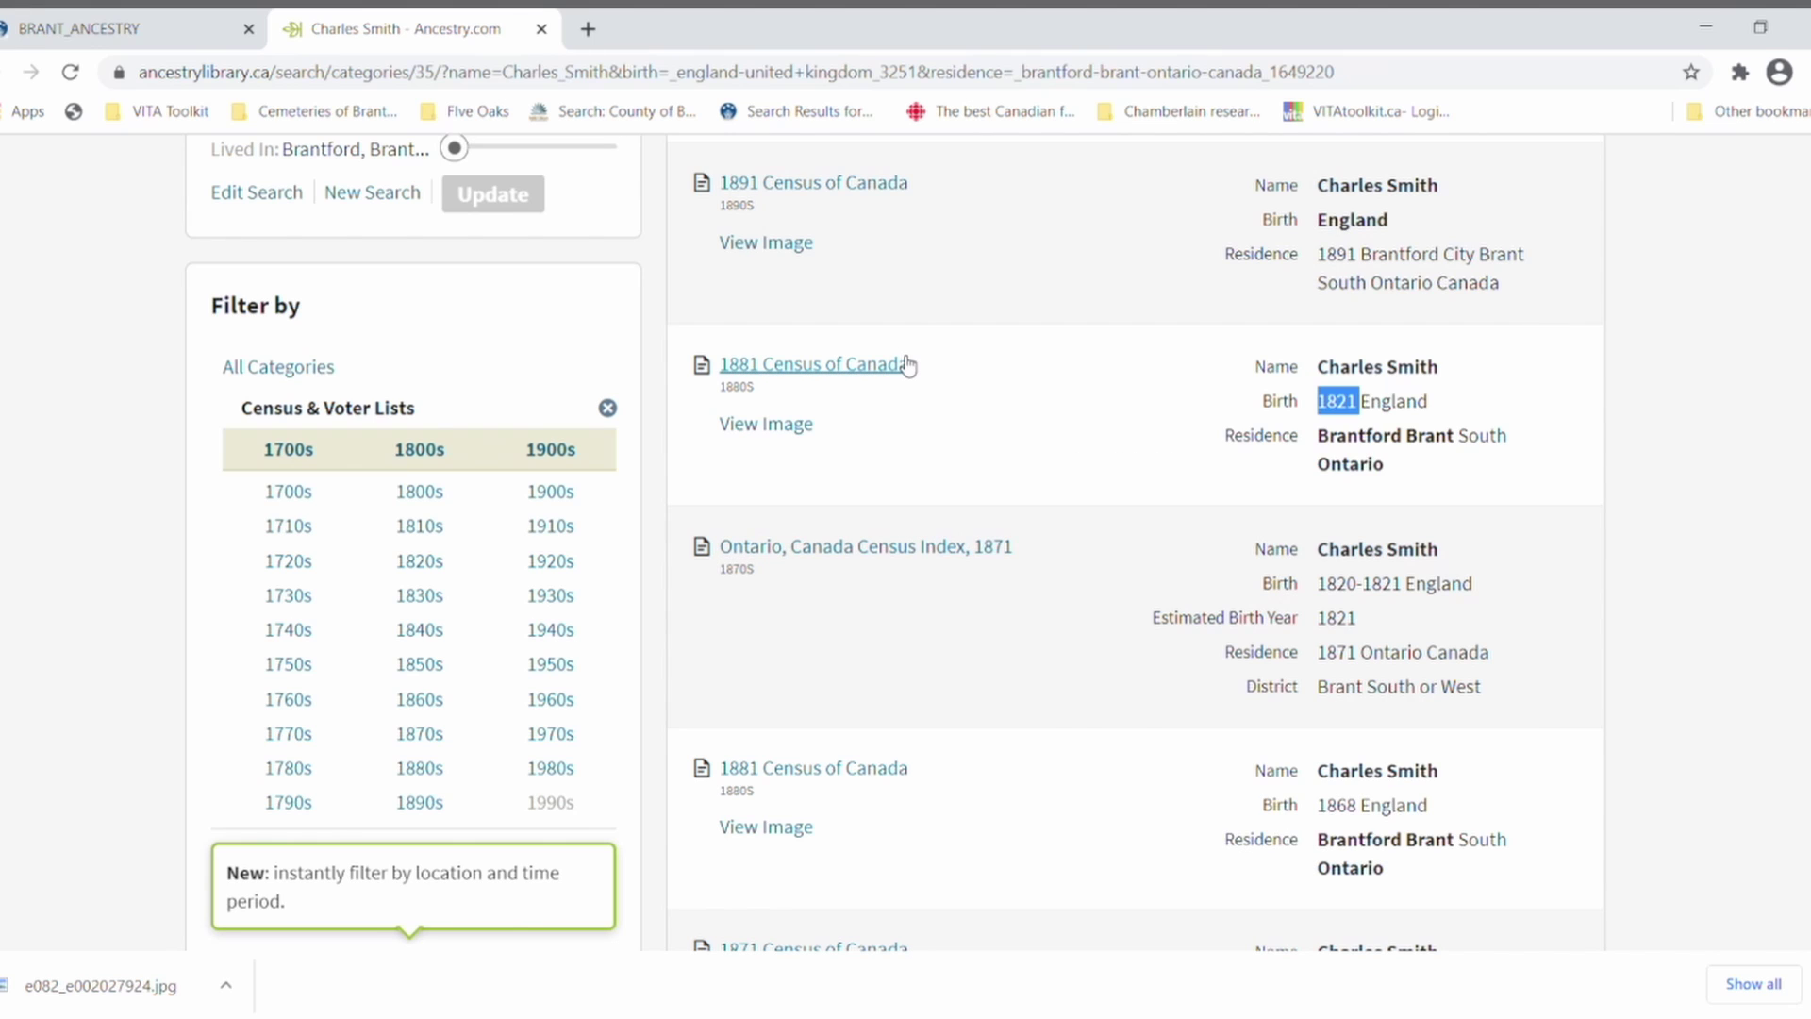
# Preview the 1881 and 1891 Census of Canada results for the ancestor and read their personal and household details.
pyautogui.moveTo(909, 365)
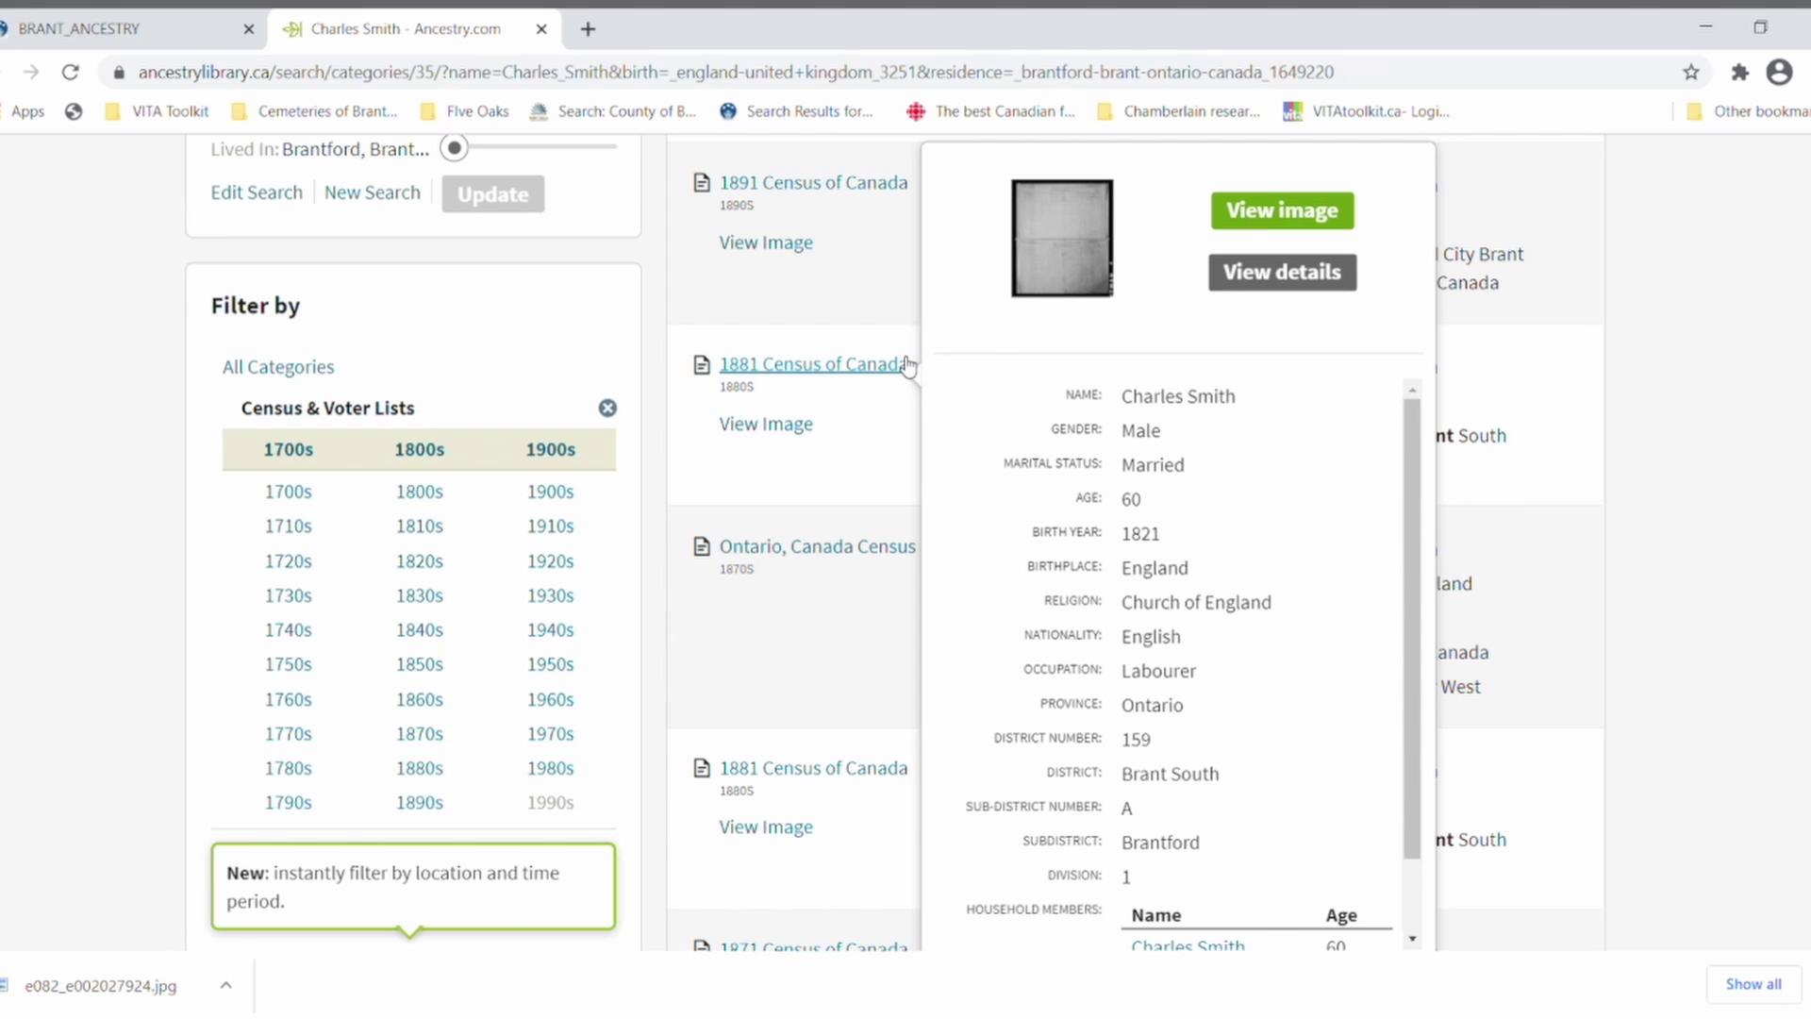
pyautogui.scroll(-1, 973, 433)
pyautogui.scroll(1, 976, 437)
pyautogui.scroll(-1, 1017, 486)
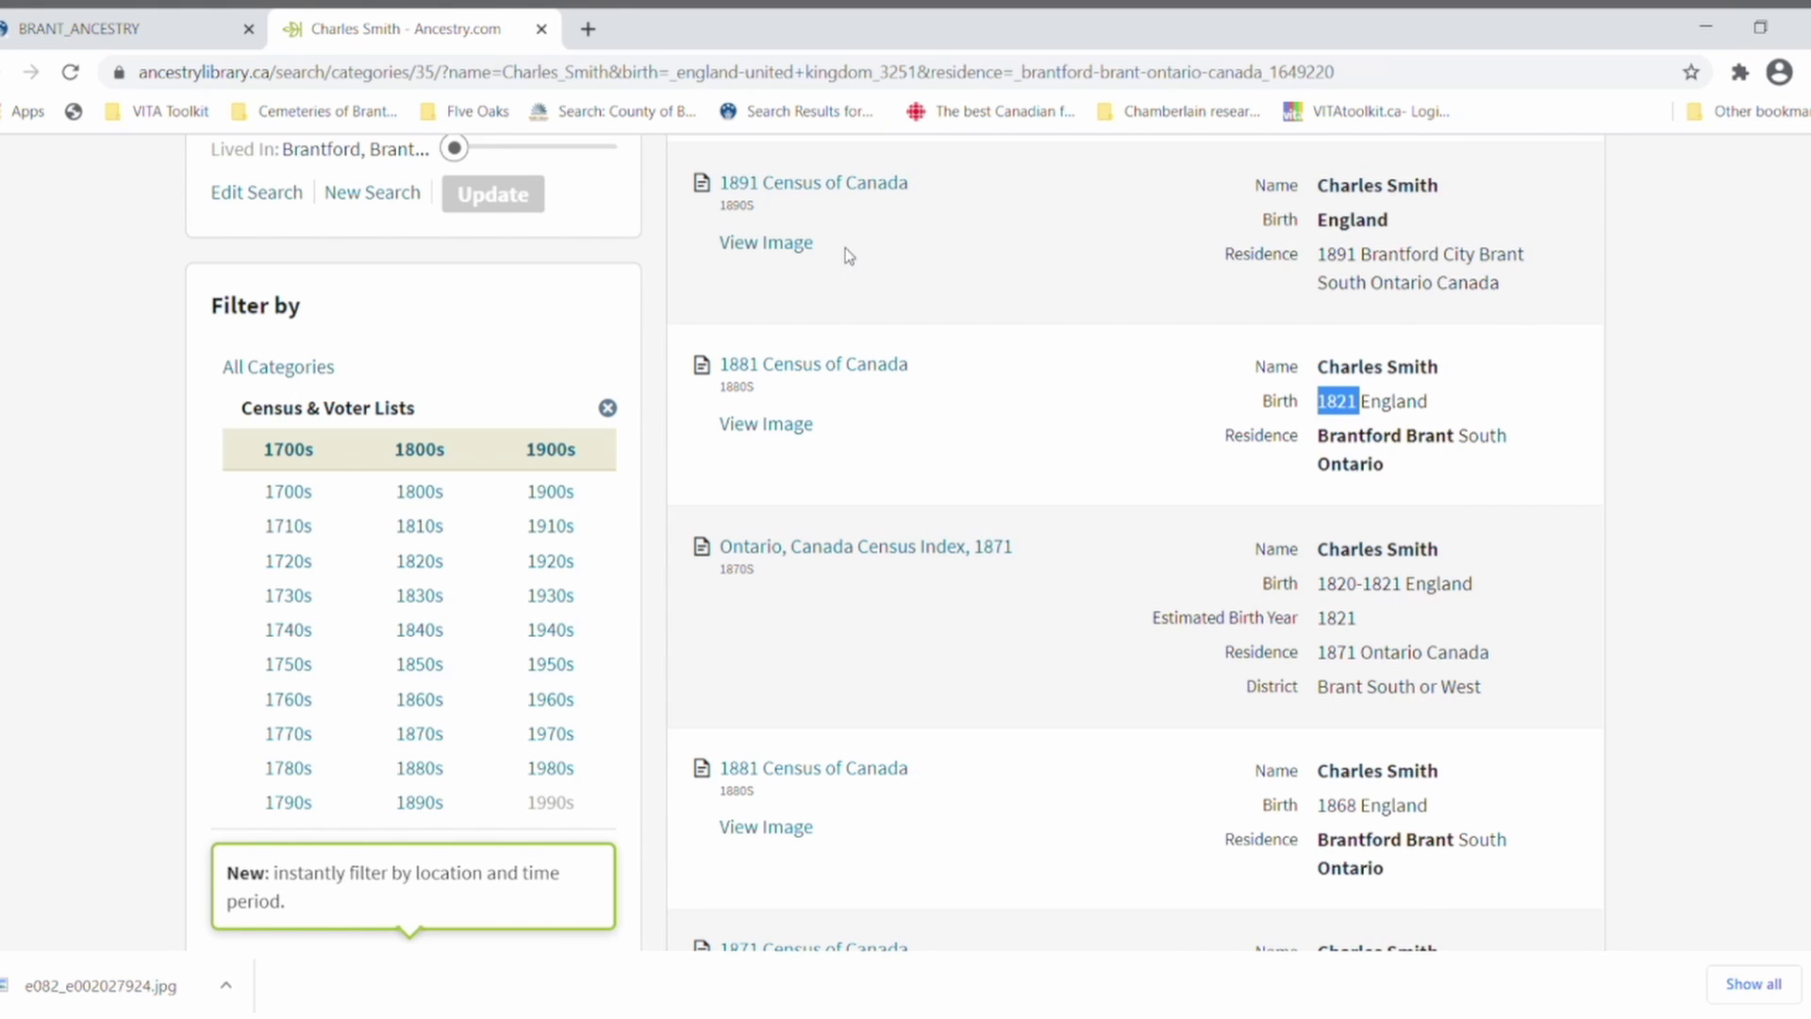
pyautogui.moveTo(858, 182)
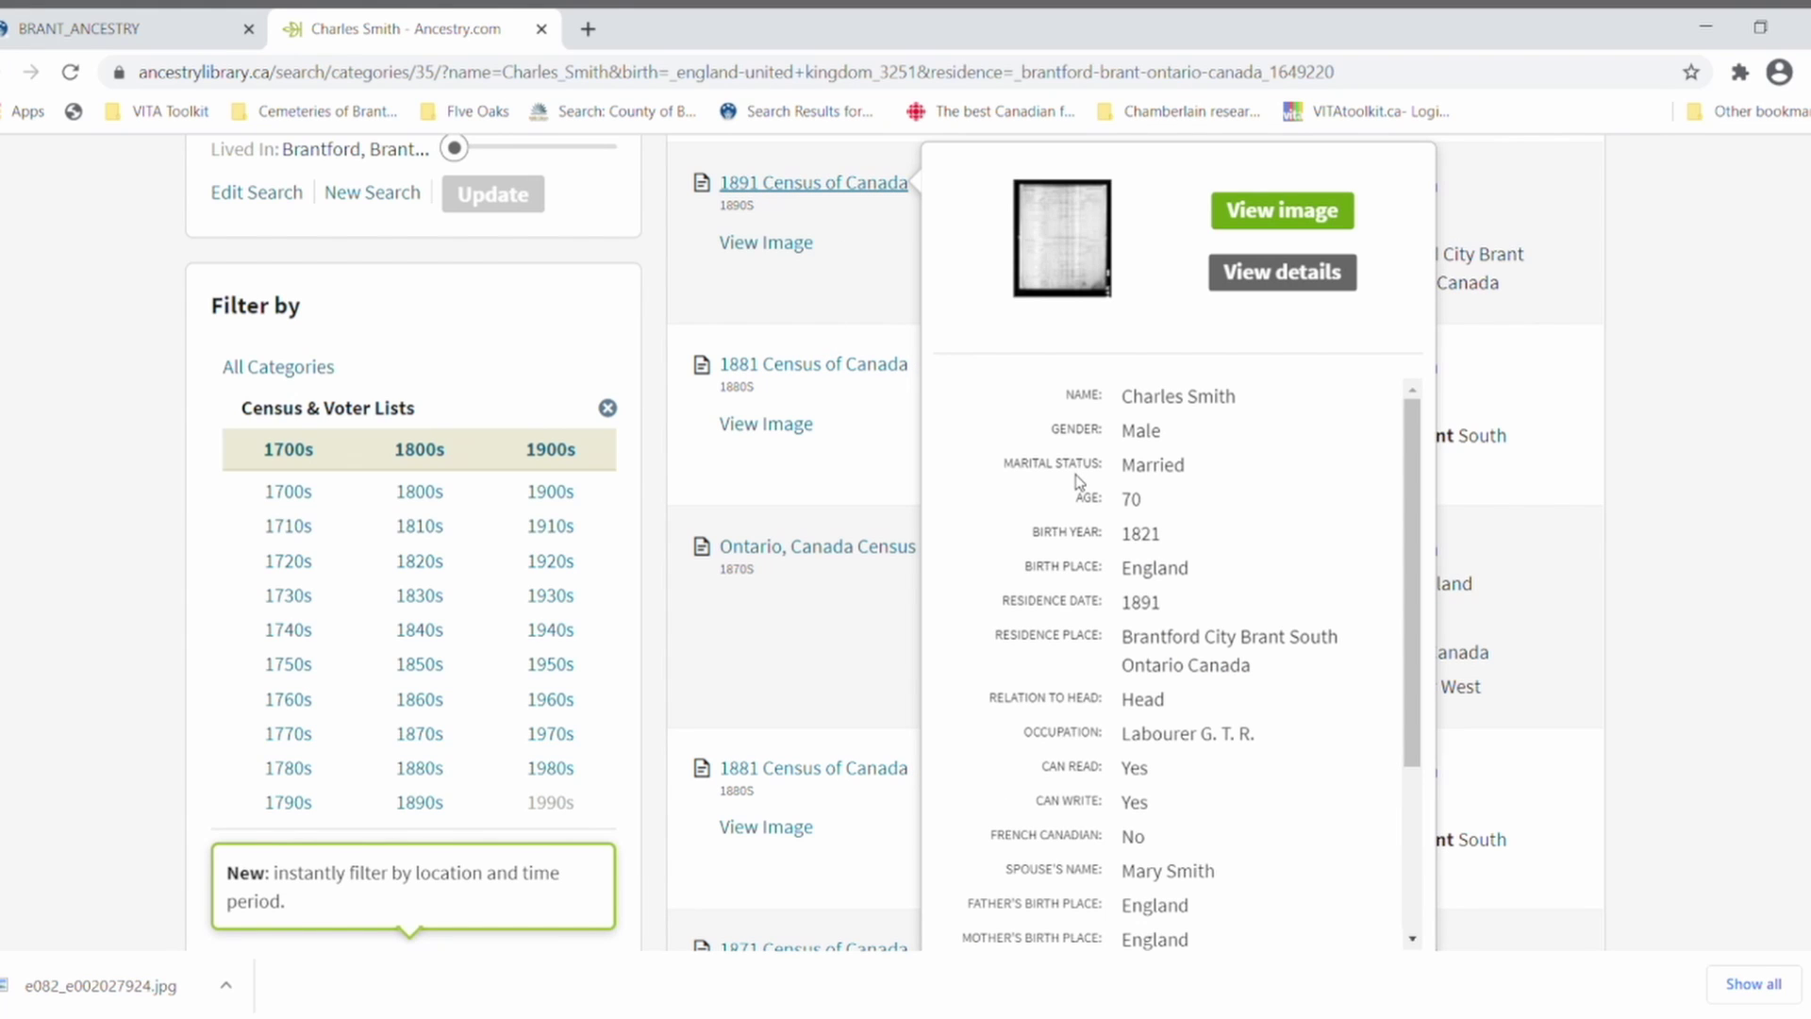
pyautogui.scroll(-1, 1078, 481)
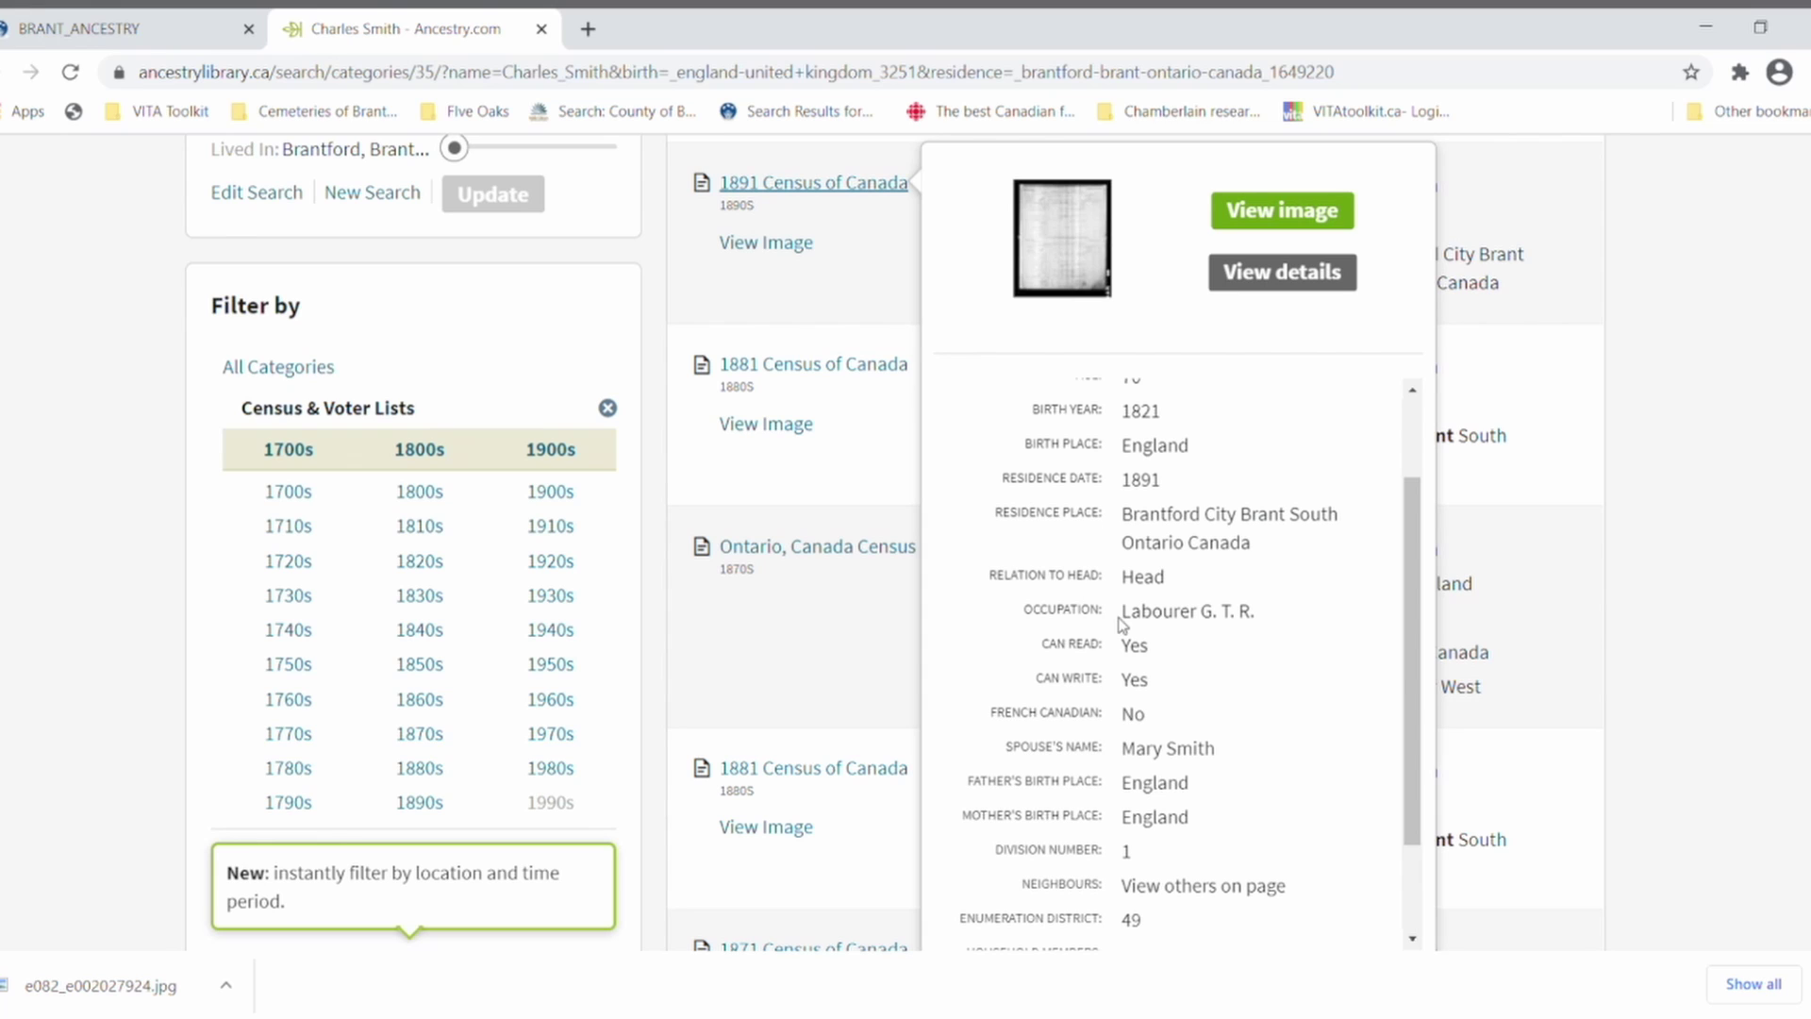
pyautogui.scroll(-1, 1198, 622)
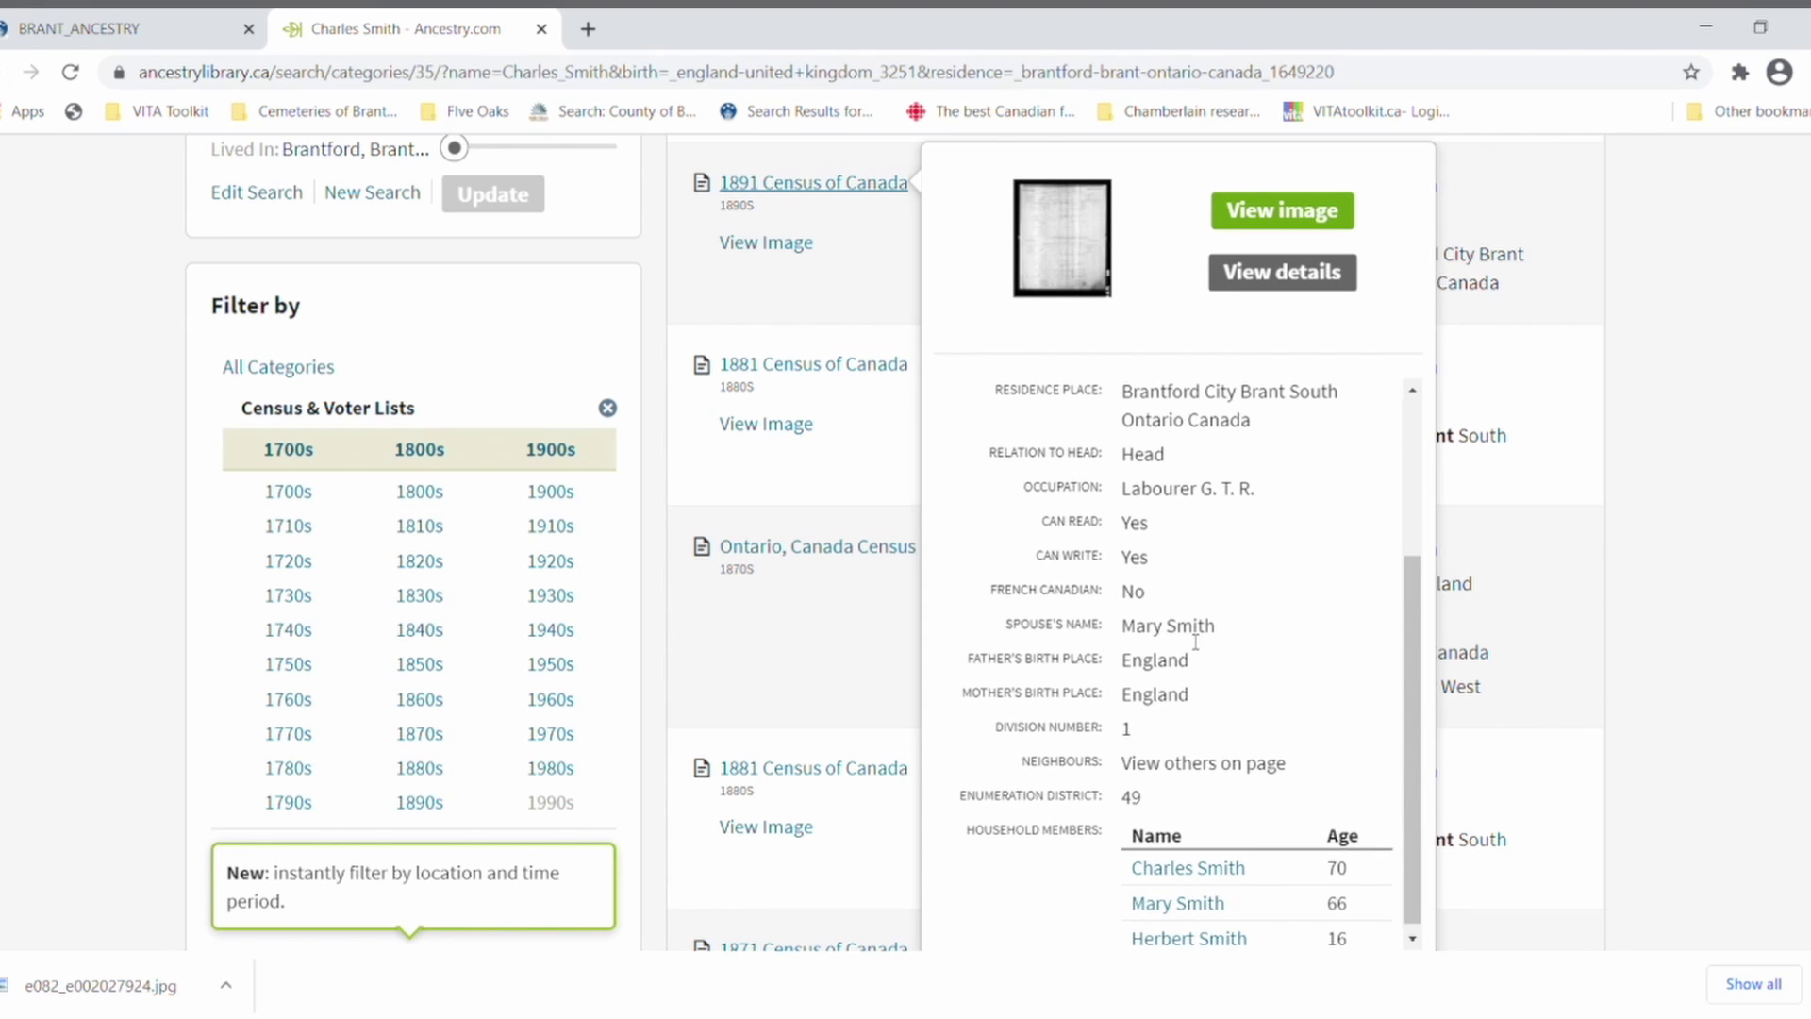
# Open the 1891 Census of Canada page image and show its transcribed index to read the ancestor's household entries.
pyautogui.click(1266, 209)
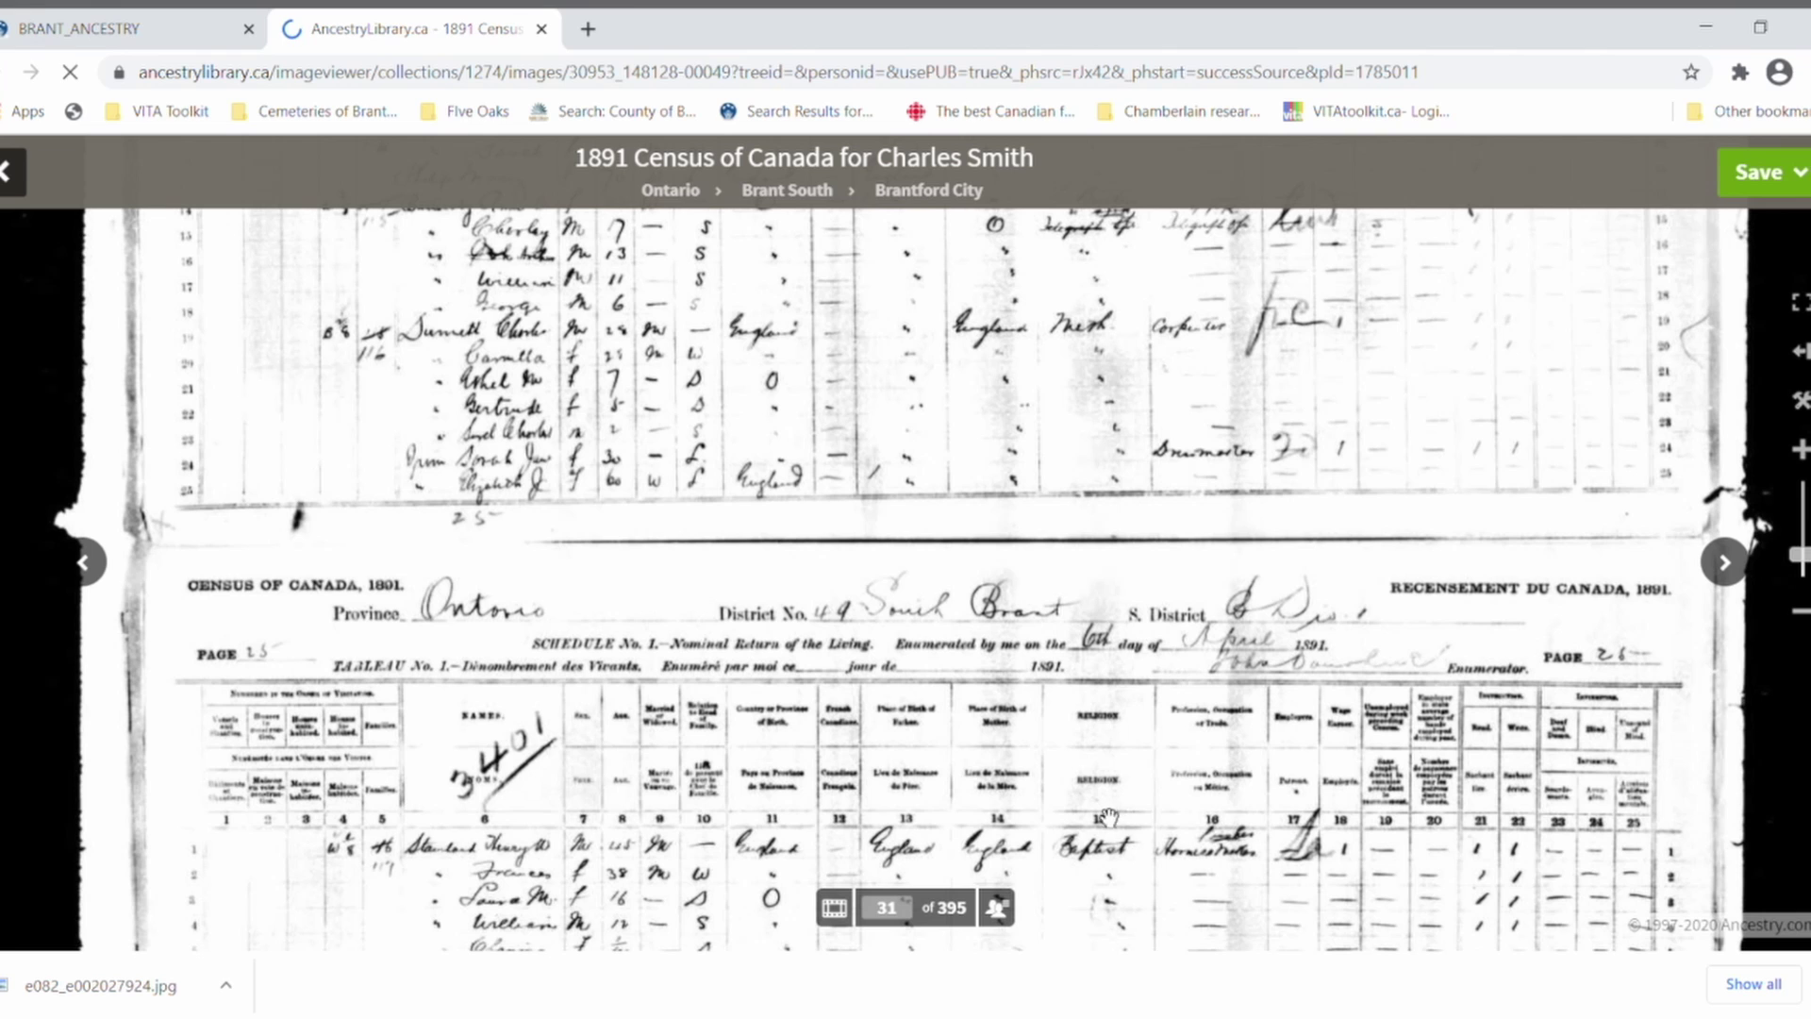
pyautogui.click(994, 911)
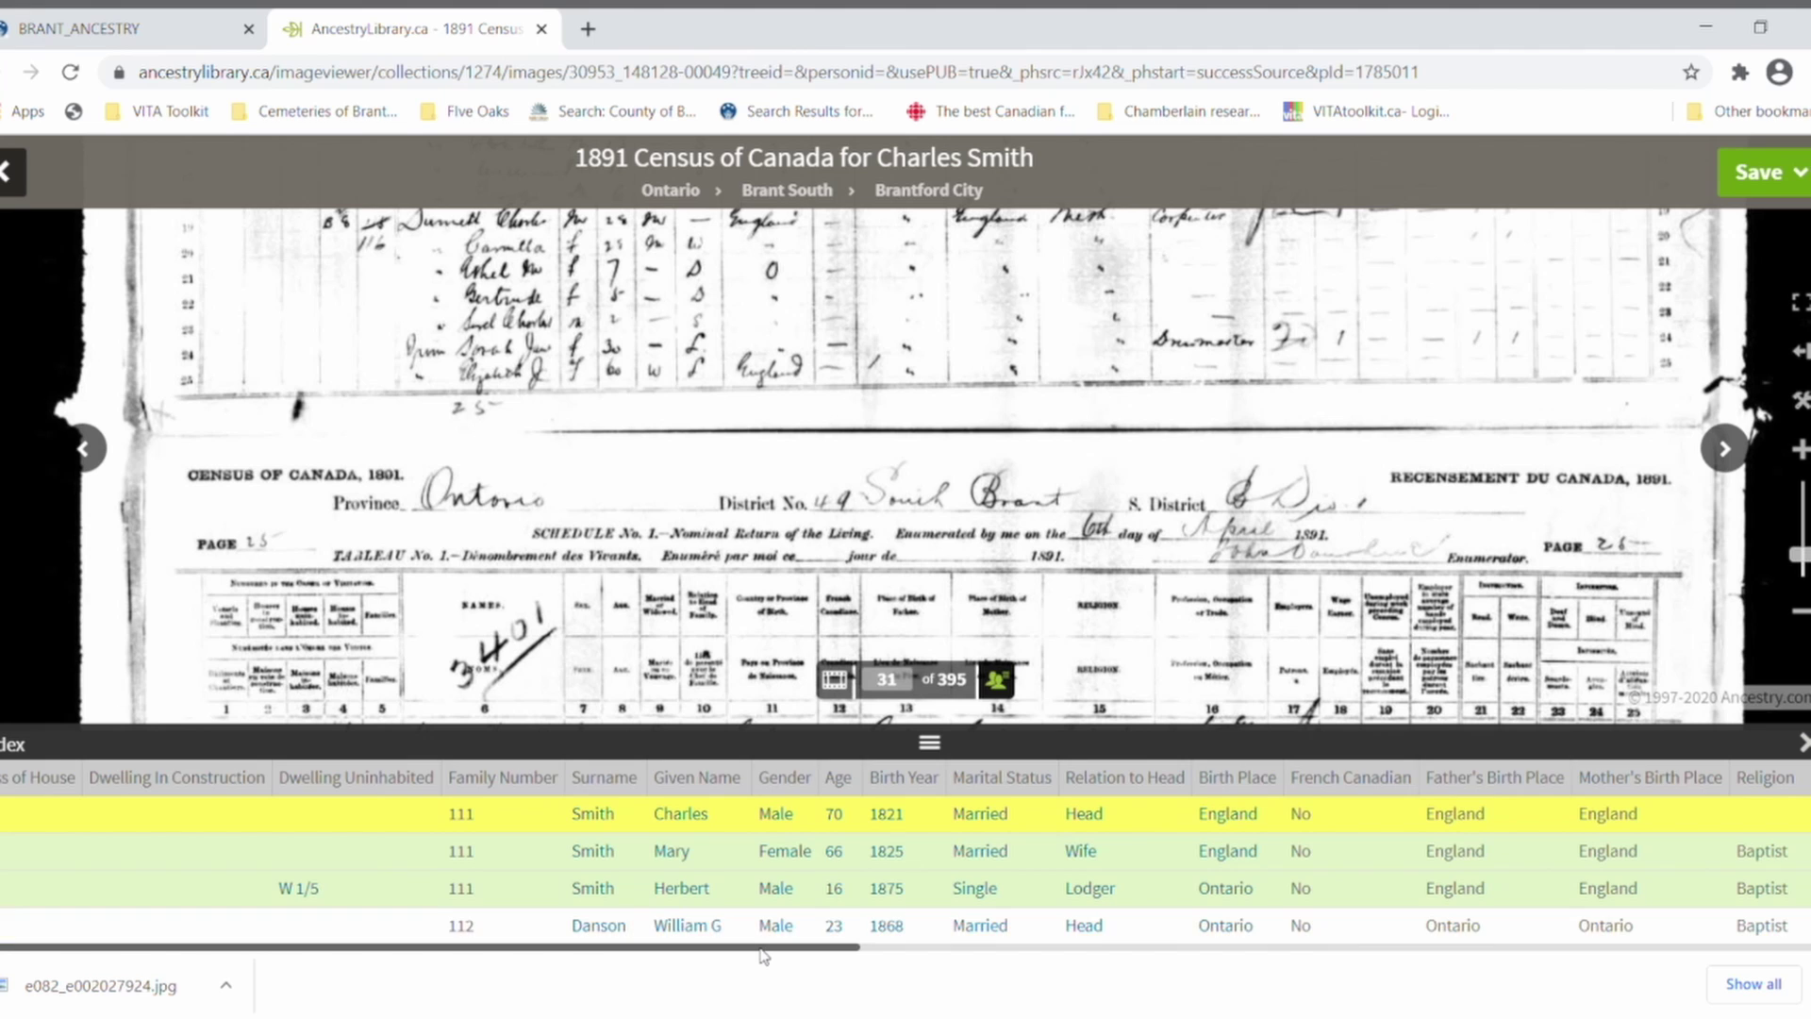
pyautogui.moveTo(802, 946); pyautogui.dragTo(704, 890)
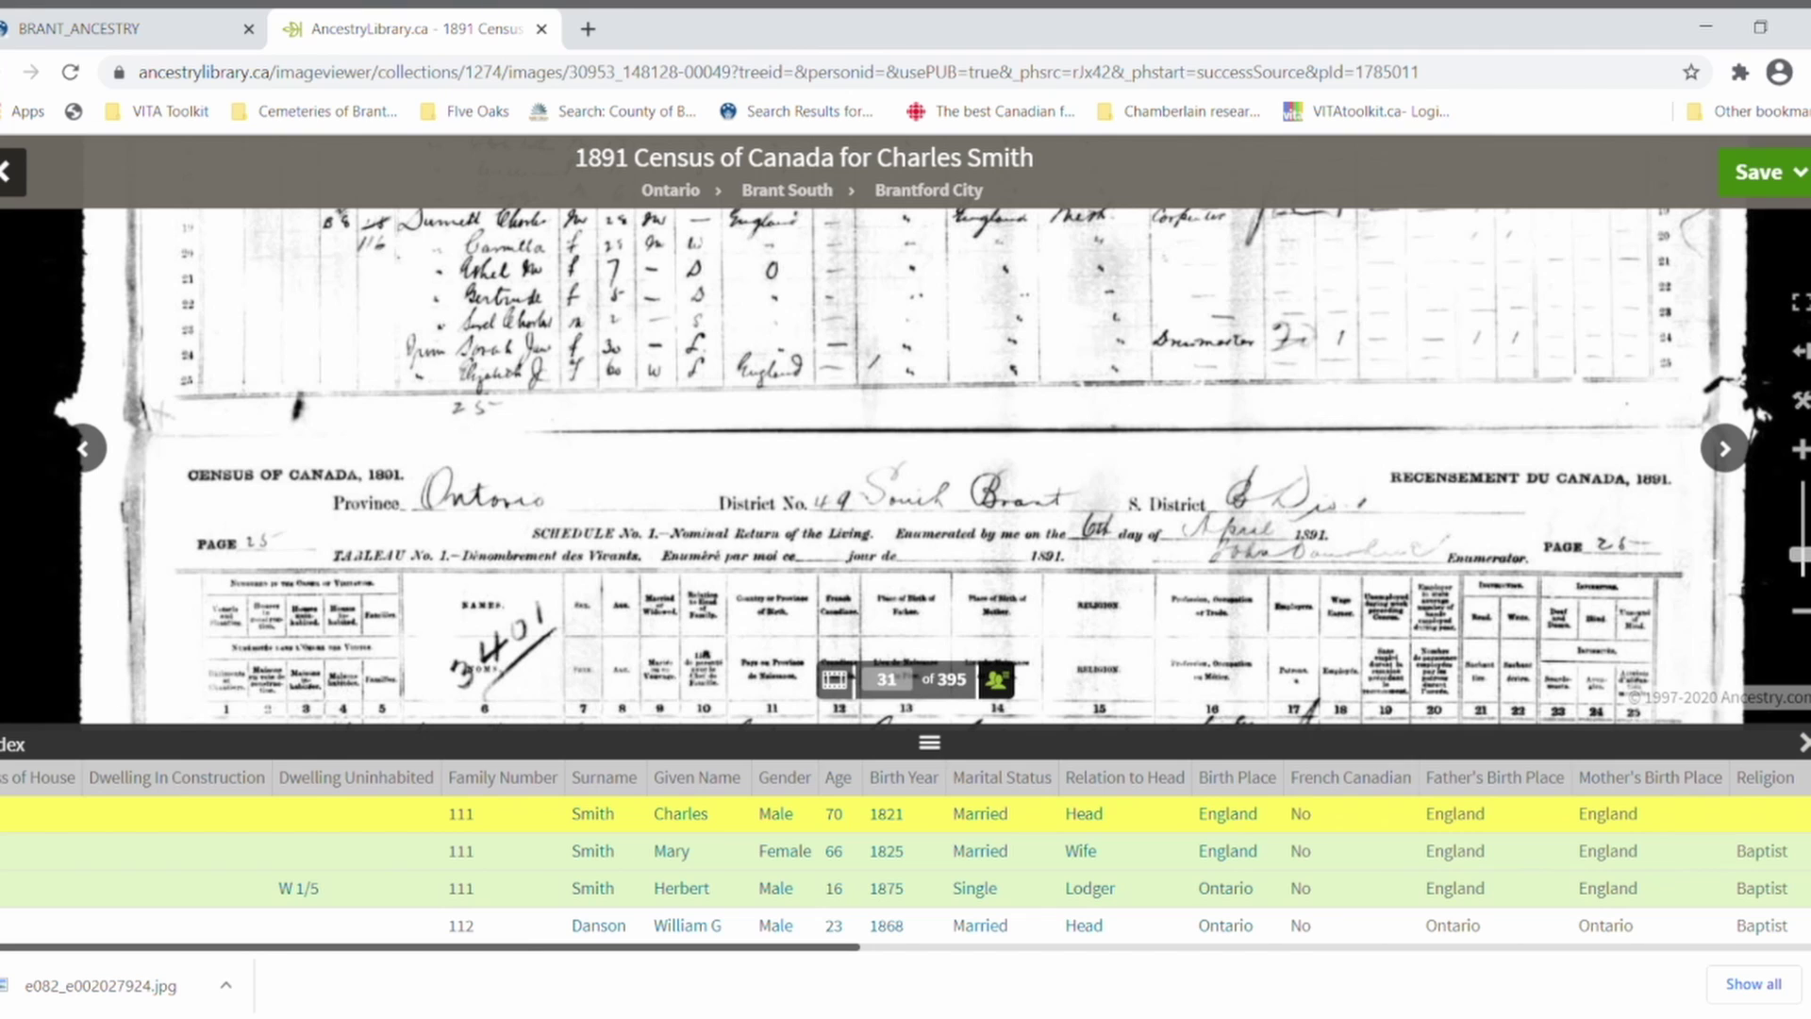
# Download the 1891 census page image to the computer and return to the census search results.
pyautogui.click(1799, 170)
pyautogui.click(1790, 251)
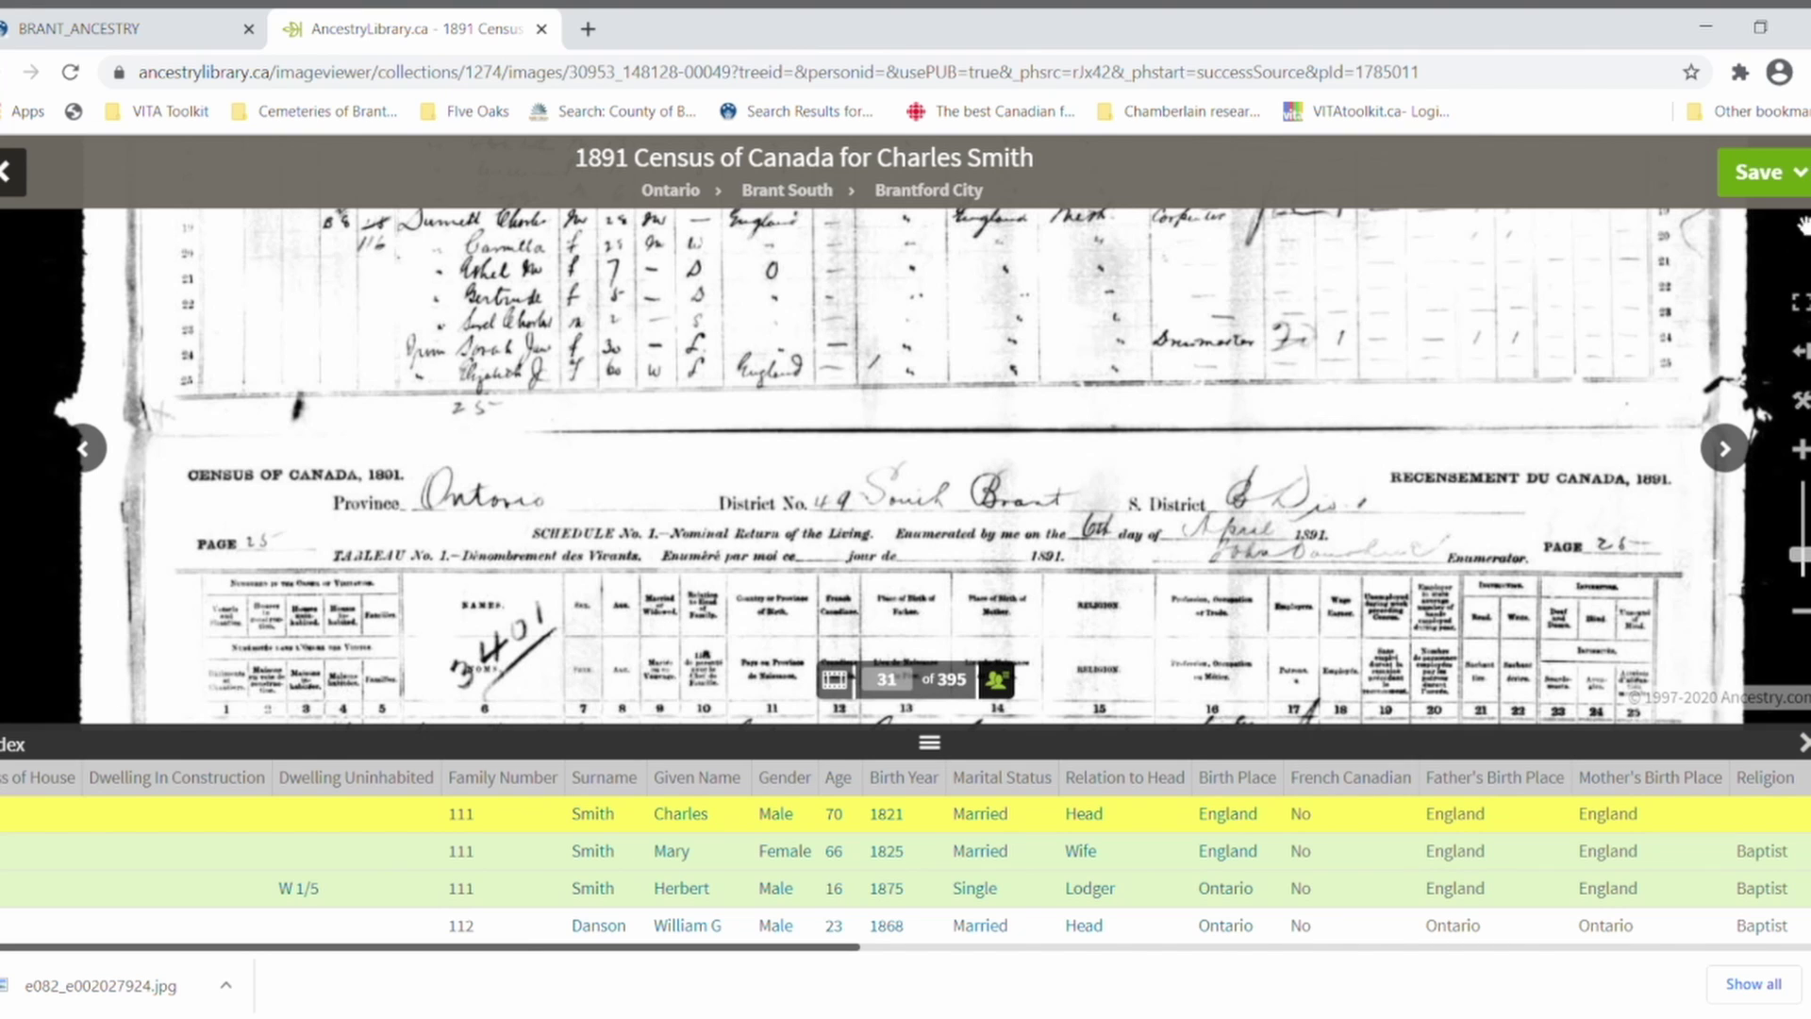
pyautogui.click(1251, 332)
pyautogui.click(1773, 171)
pyautogui.click(1685, 300)
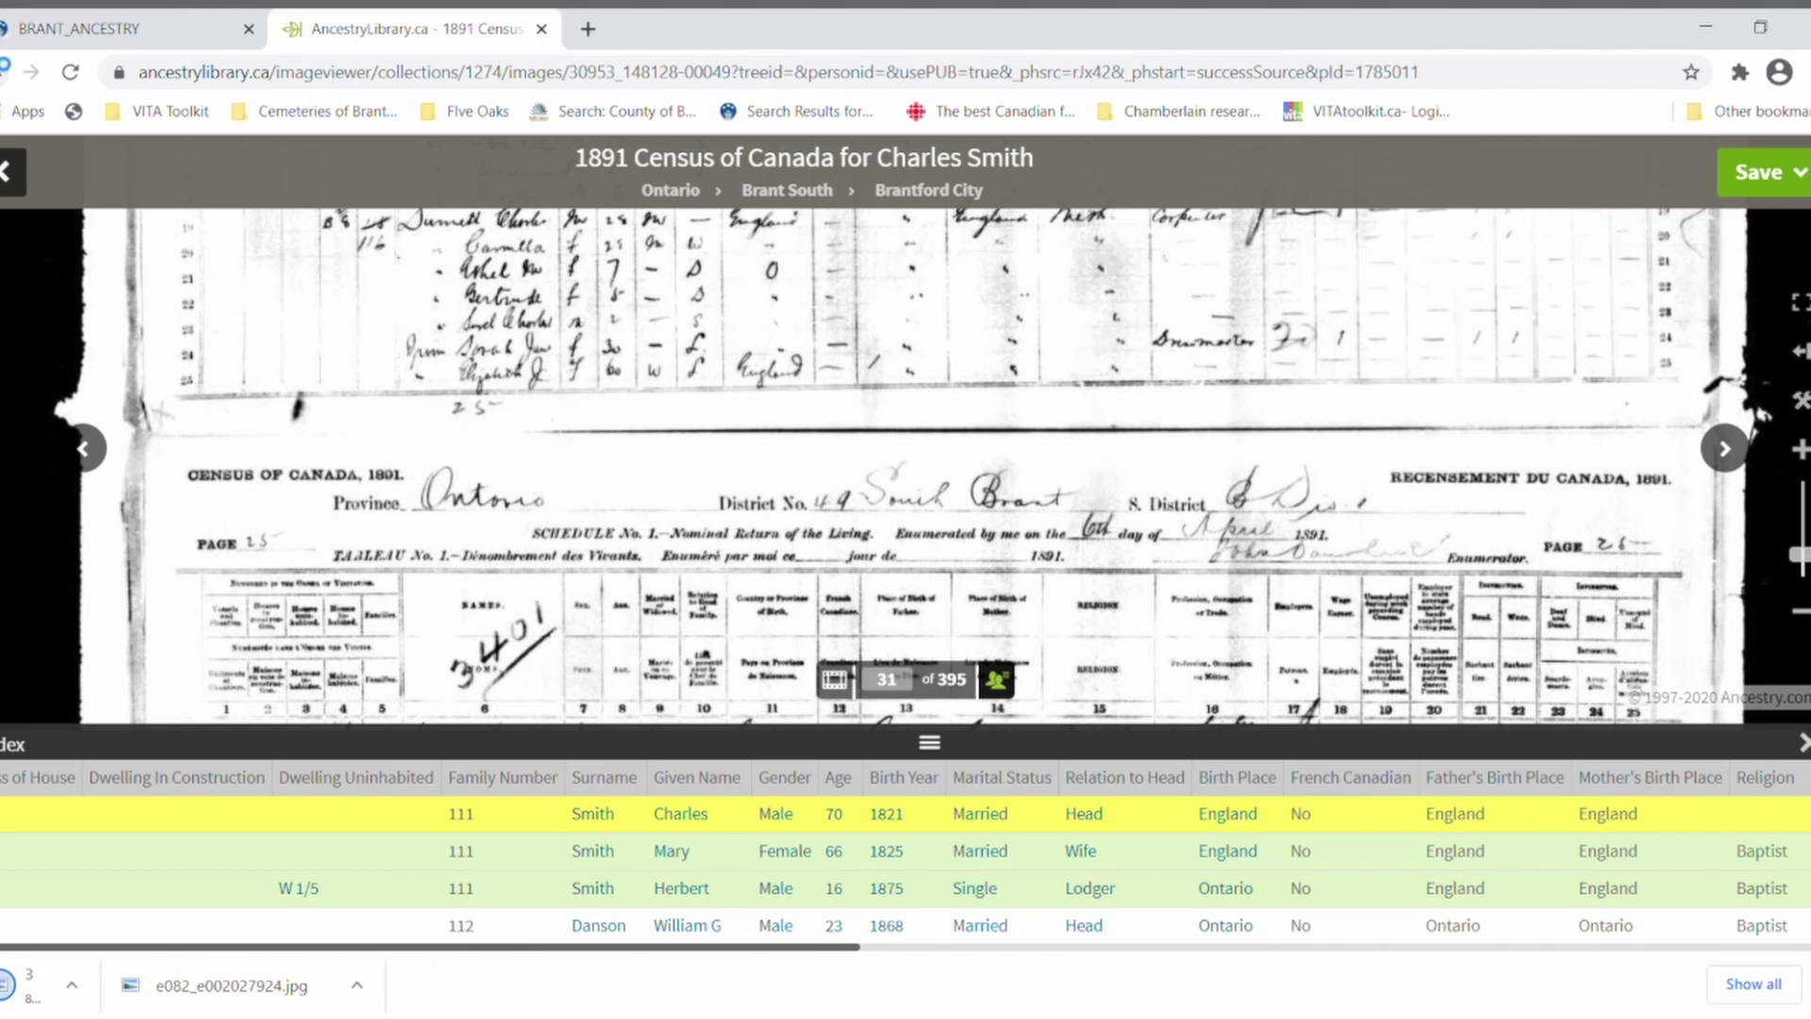
pyautogui.click(3, 76)
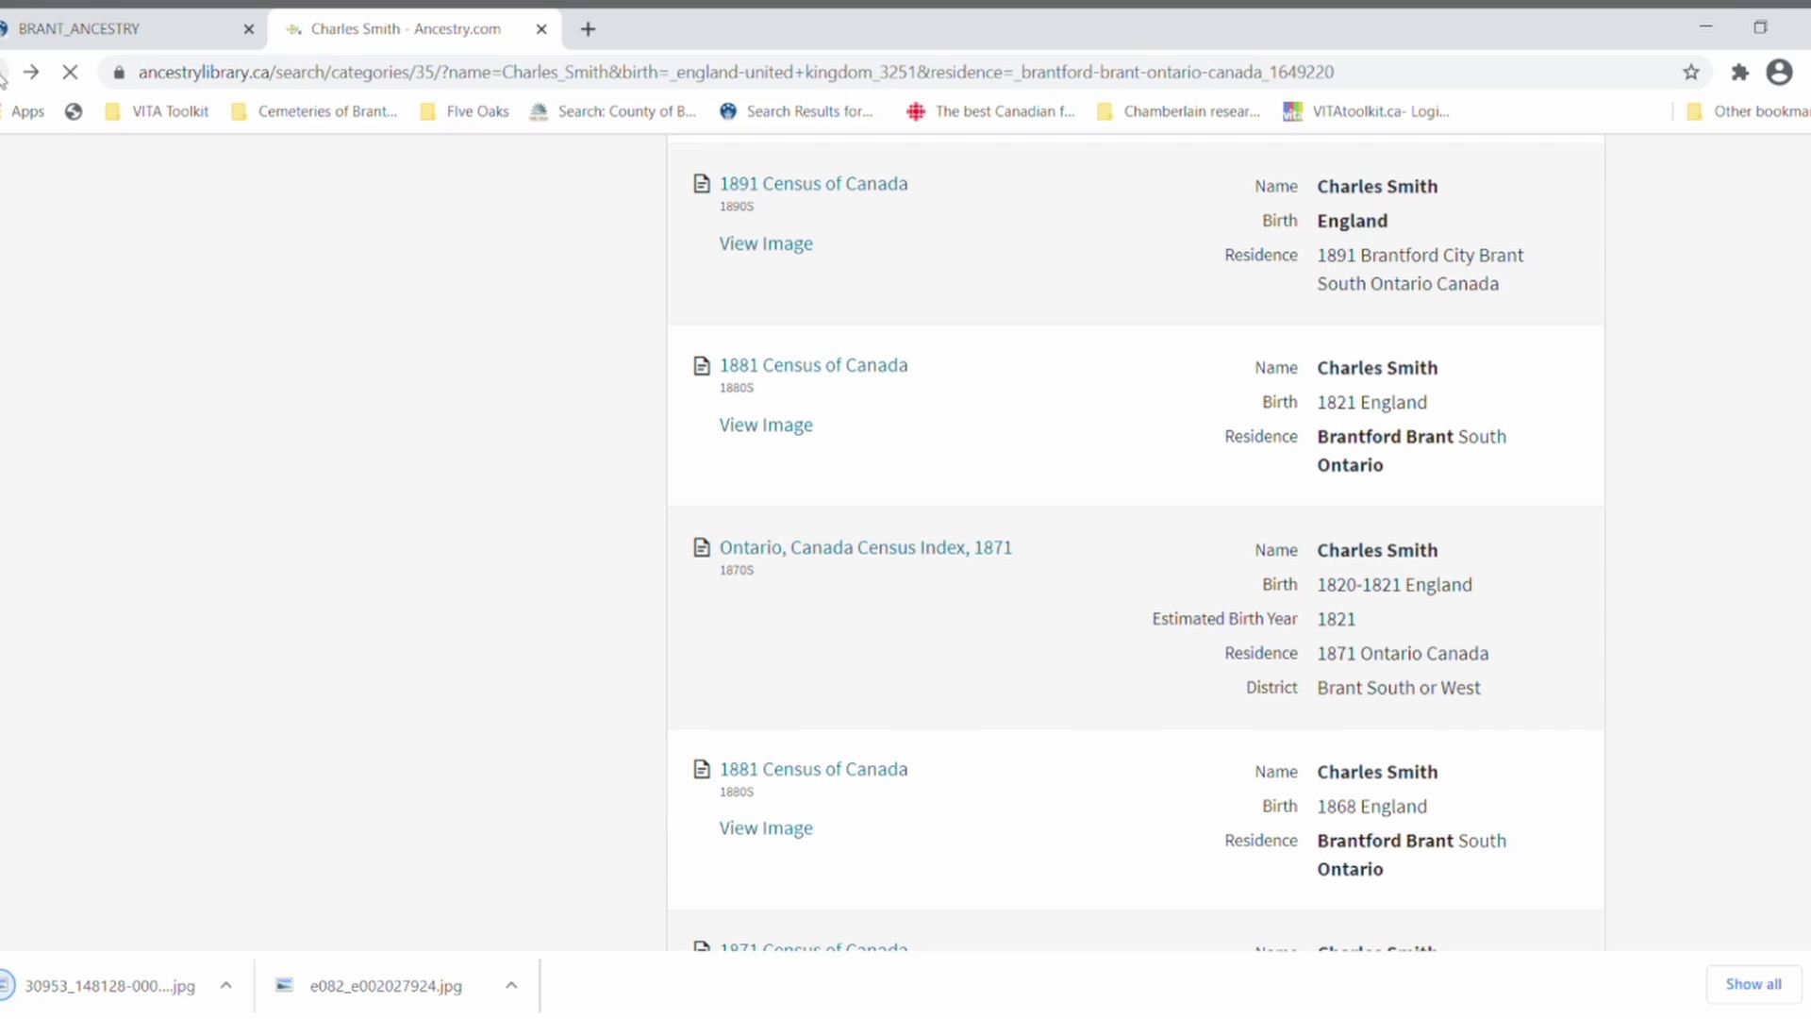
# Read the ancestor's record in the Ontario, Canada Census Index, 1871, and go back to the search results.
pyautogui.click(903, 556)
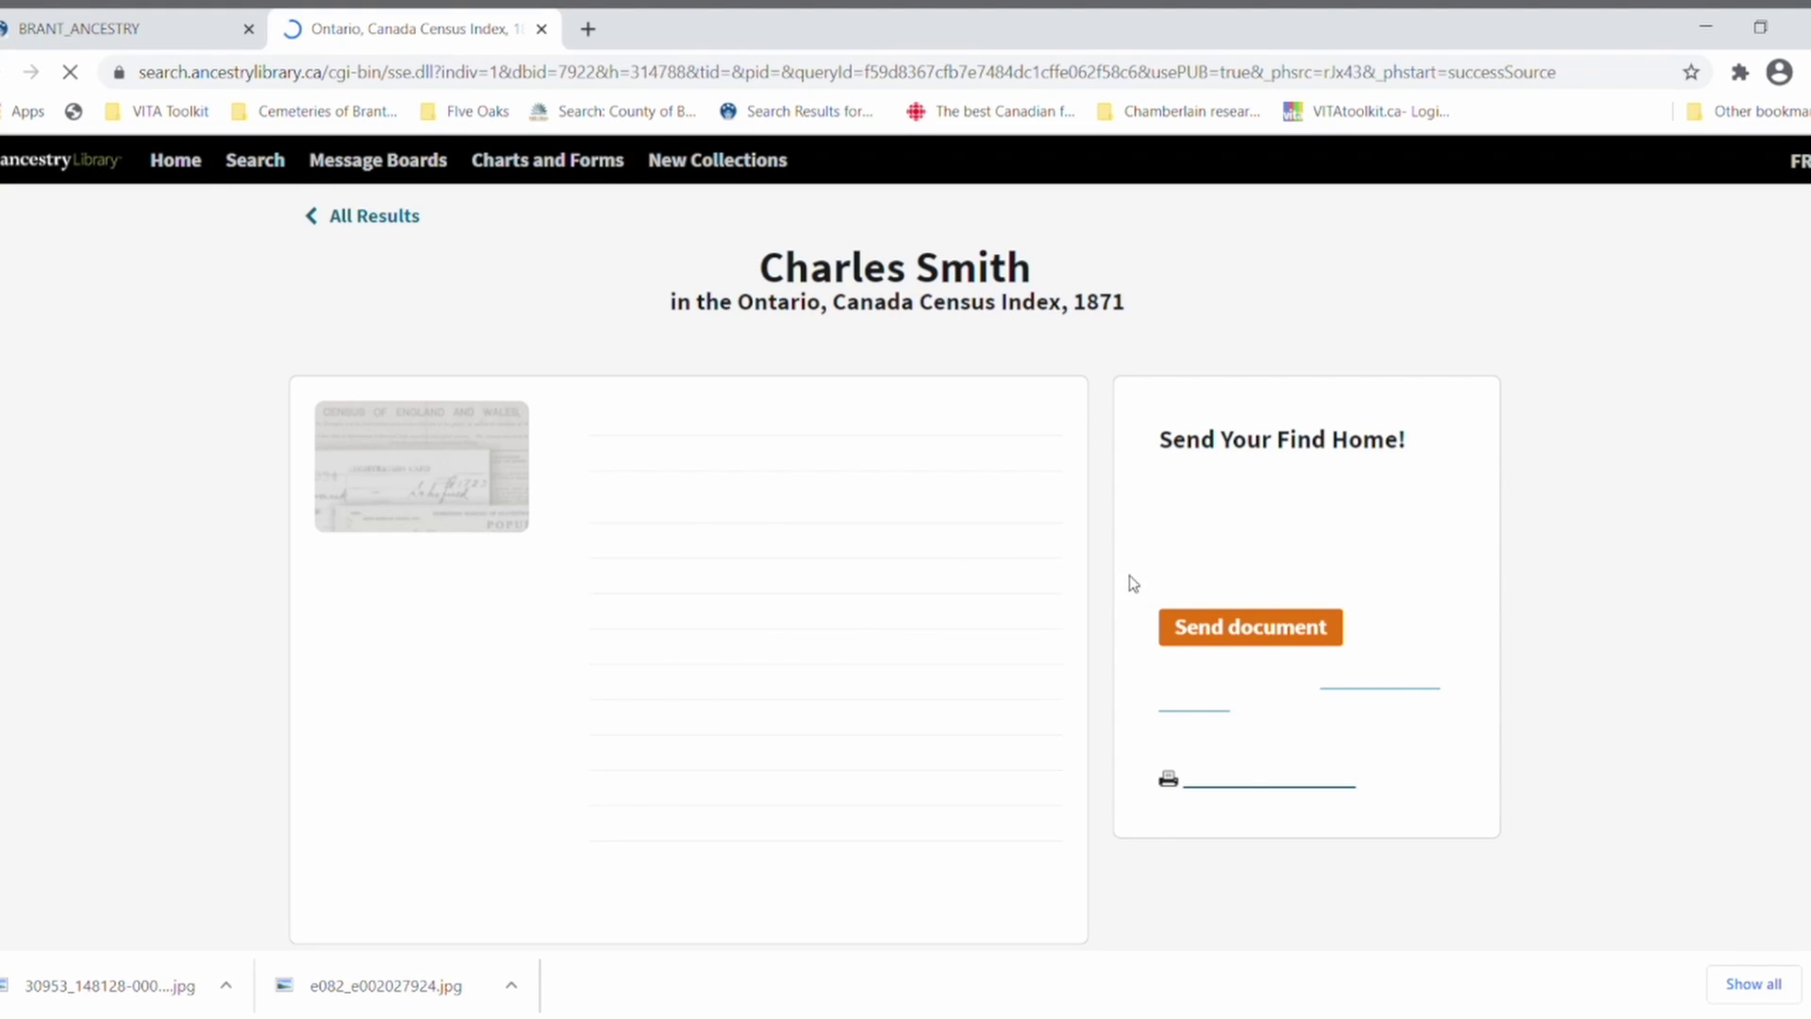
pyautogui.click(252, 172)
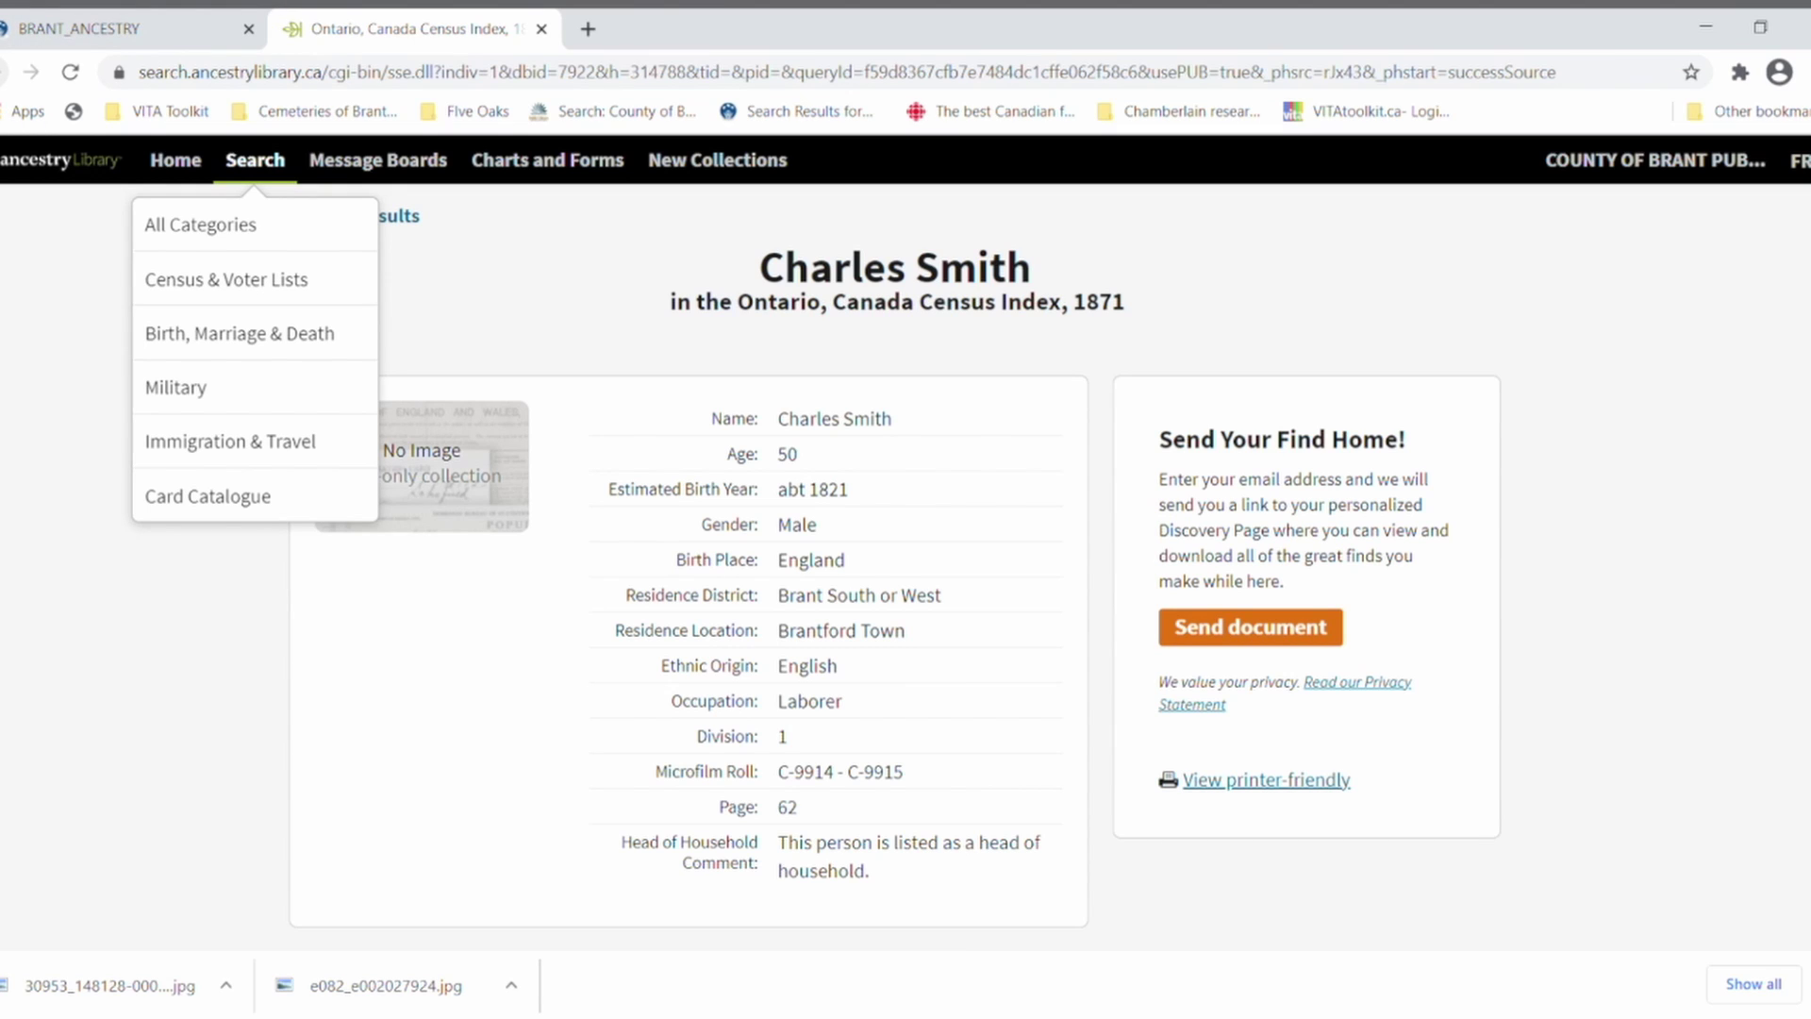
pyautogui.hotkey('alt', 'Left')
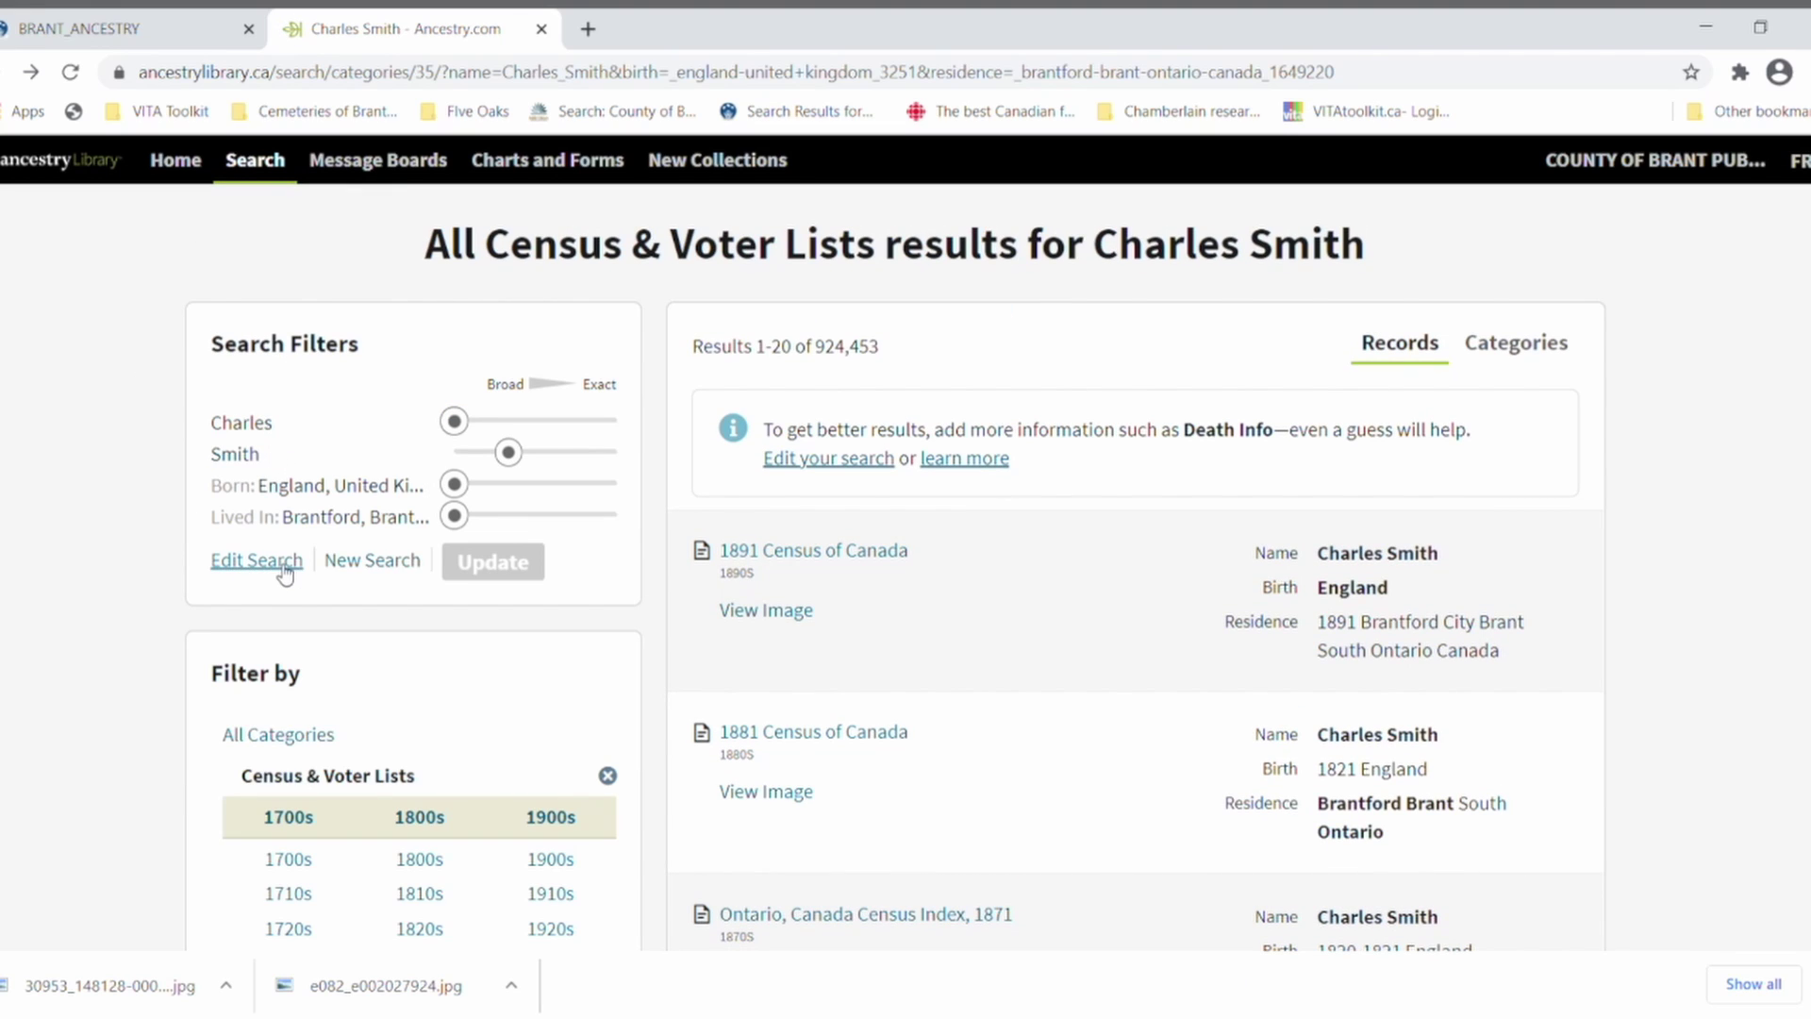
# Review the available fields in the search editing form and close it without changing the search.
pyautogui.click(283, 564)
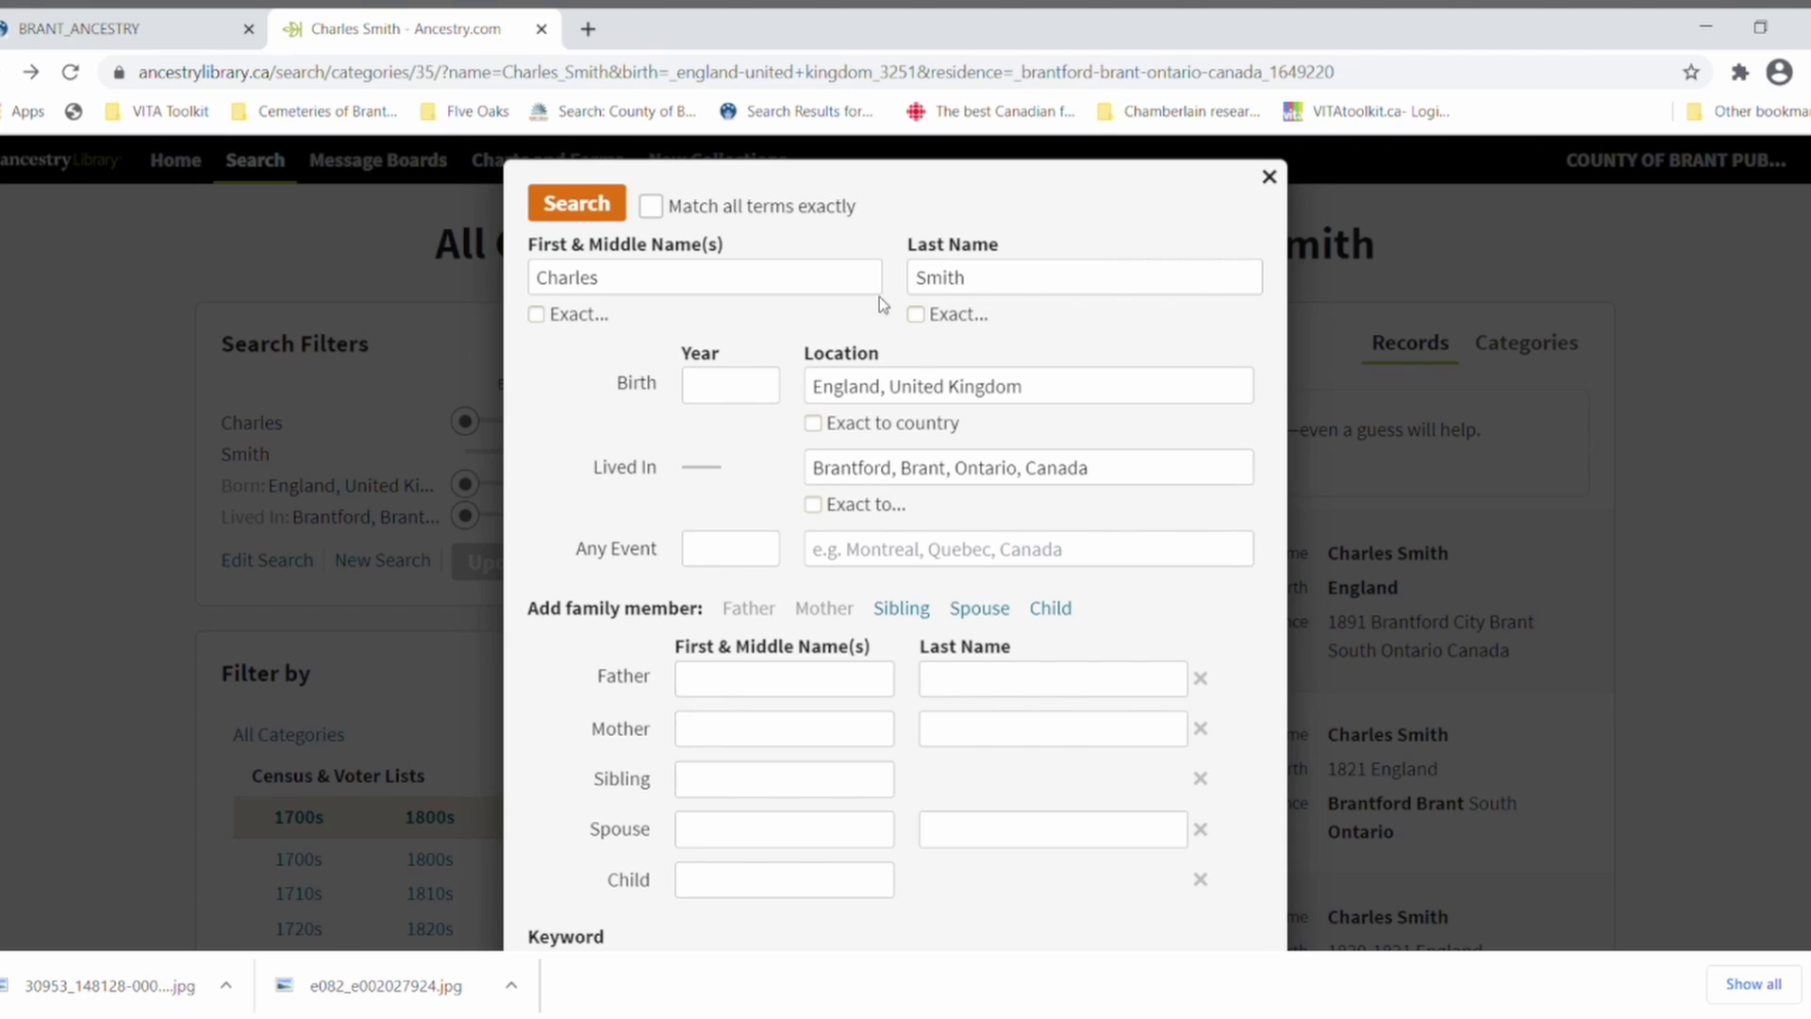
pyautogui.scroll(-3, 871, 566)
pyautogui.scroll(3, 1099, 573)
pyautogui.click(1270, 179)
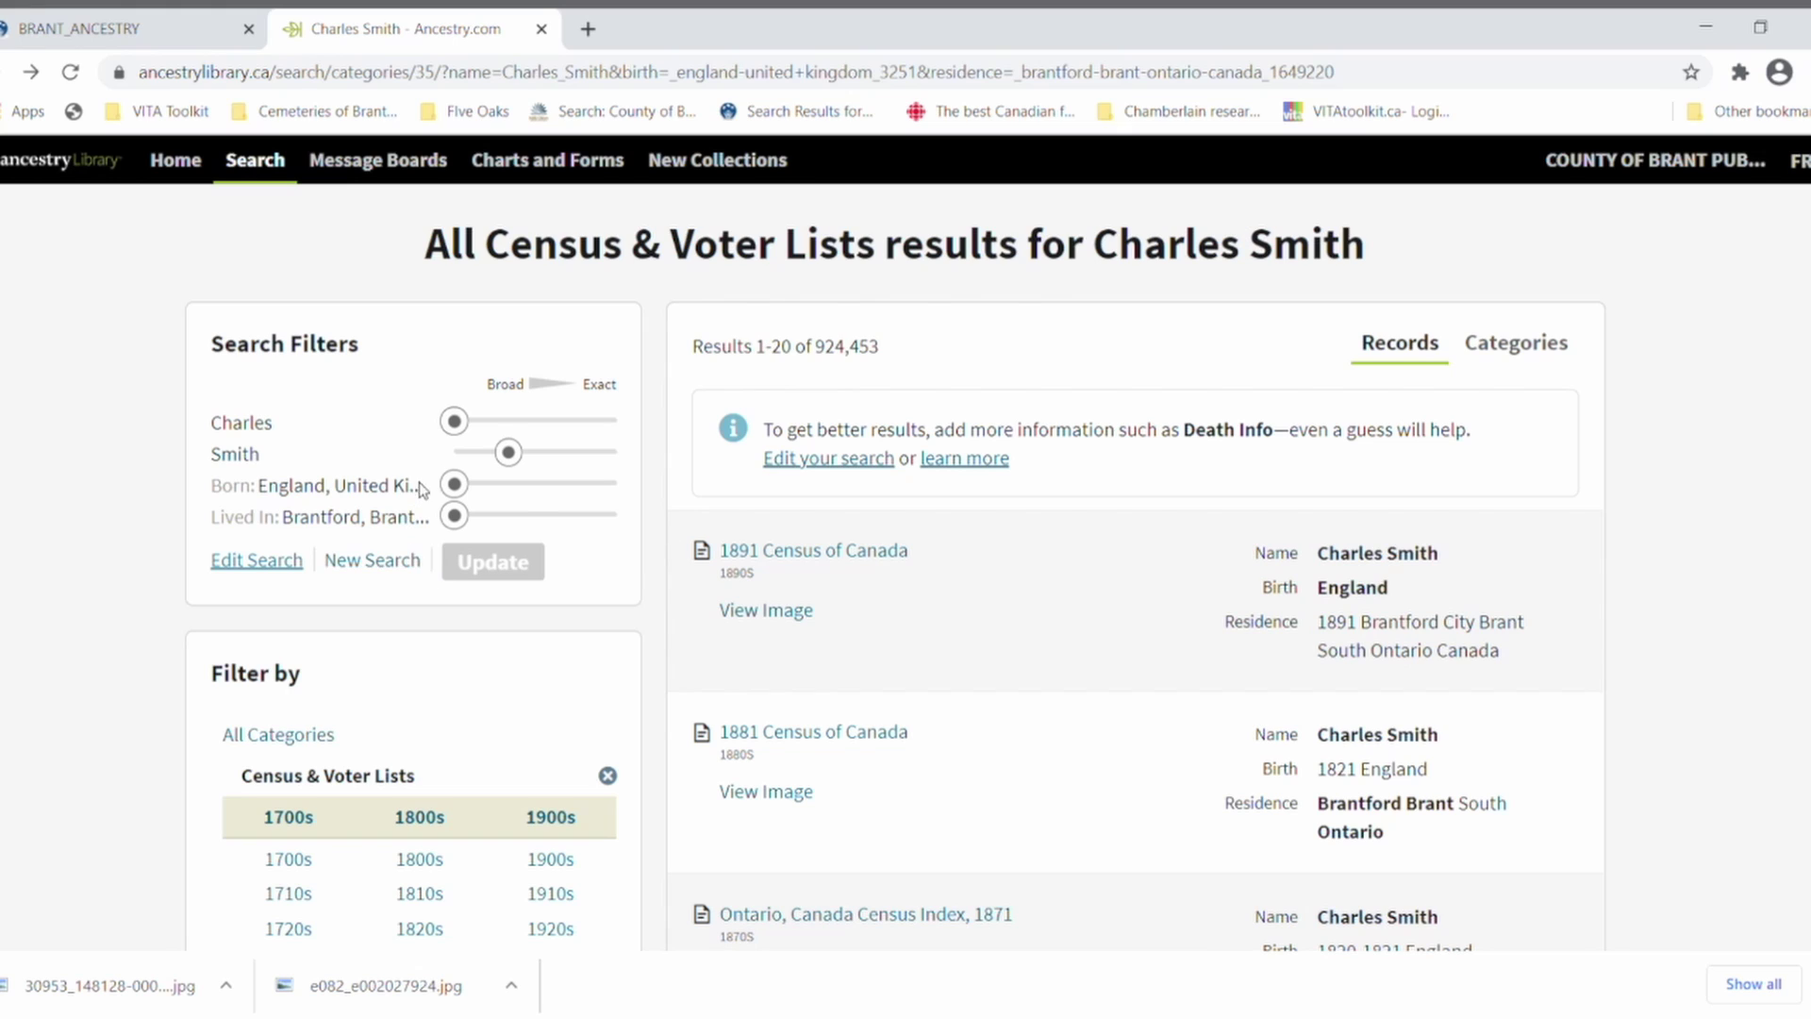
# Examine the options for refining the results: broad-to-exact search filters, decades, record location and record date.
pyautogui.moveTo(522, 465)
pyautogui.moveTo(465, 520)
pyautogui.scroll(-3, 481, 655)
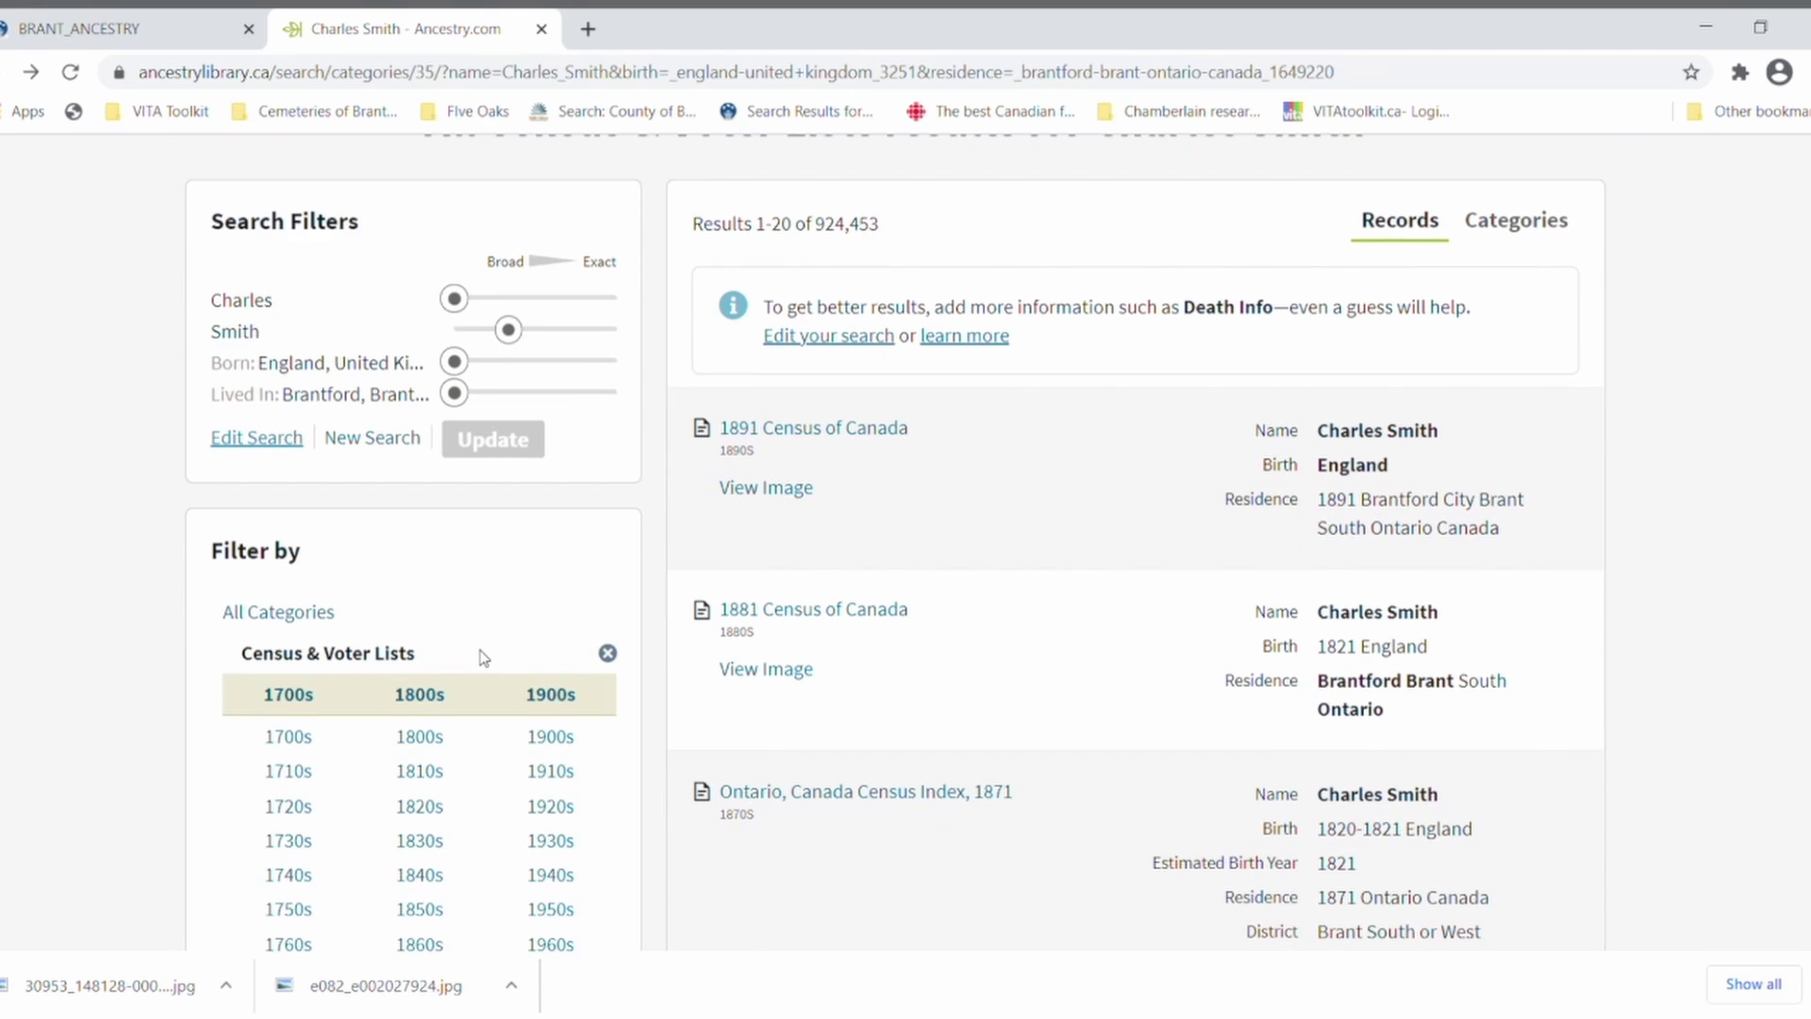
pyautogui.scroll(-1, 482, 658)
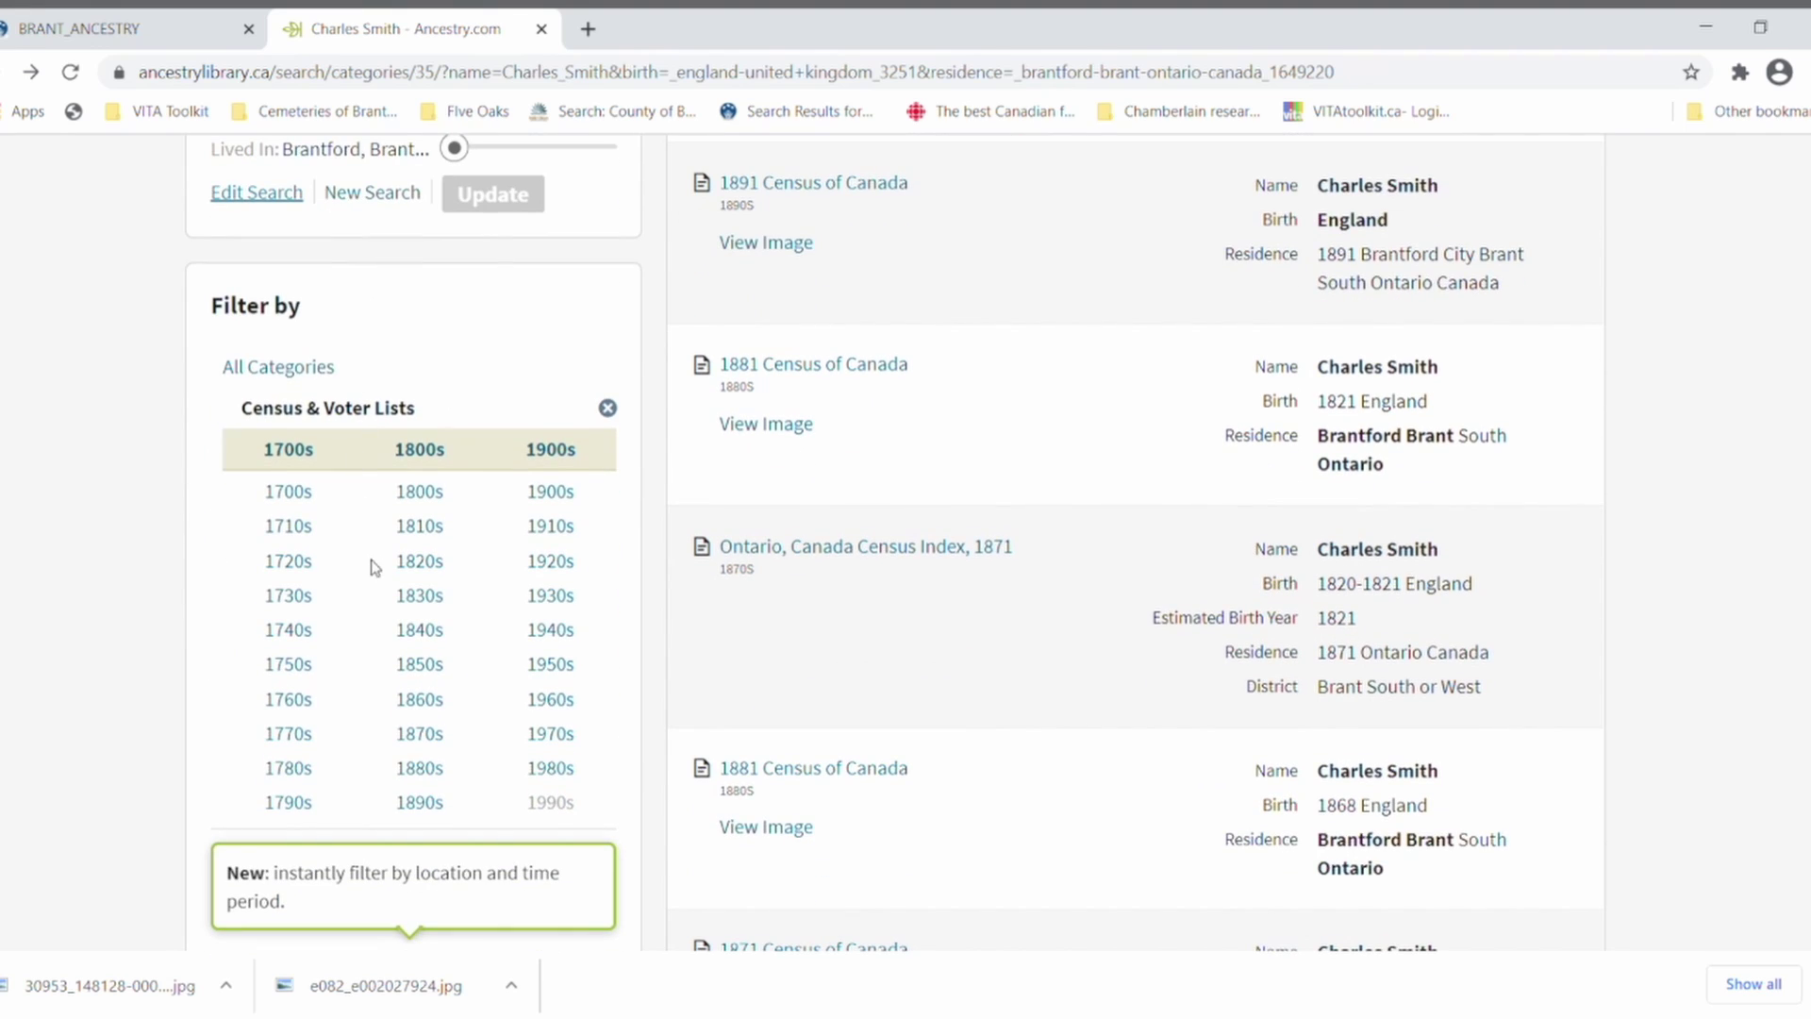
pyautogui.scroll(-1, 568, 556)
pyautogui.scroll(-5, 569, 557)
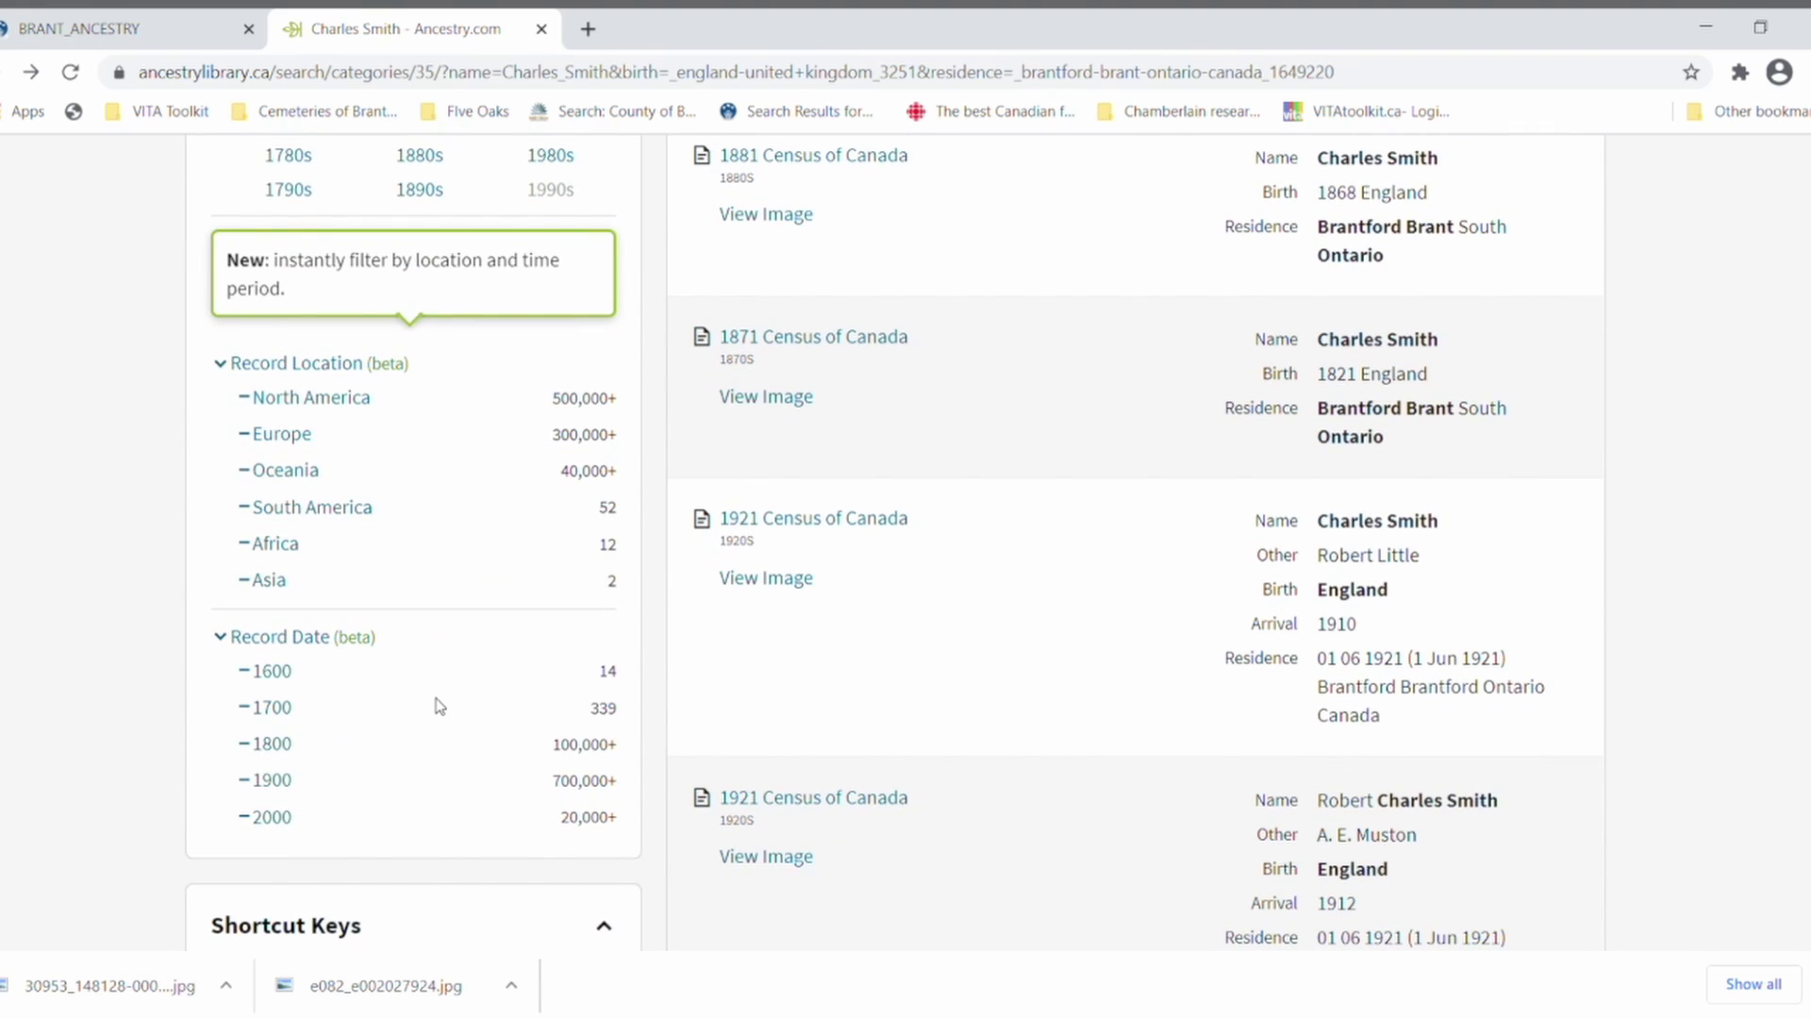
pyautogui.scroll(-2, 439, 705)
pyautogui.scroll(1, 330, 571)
pyautogui.scroll(10, 330, 570)
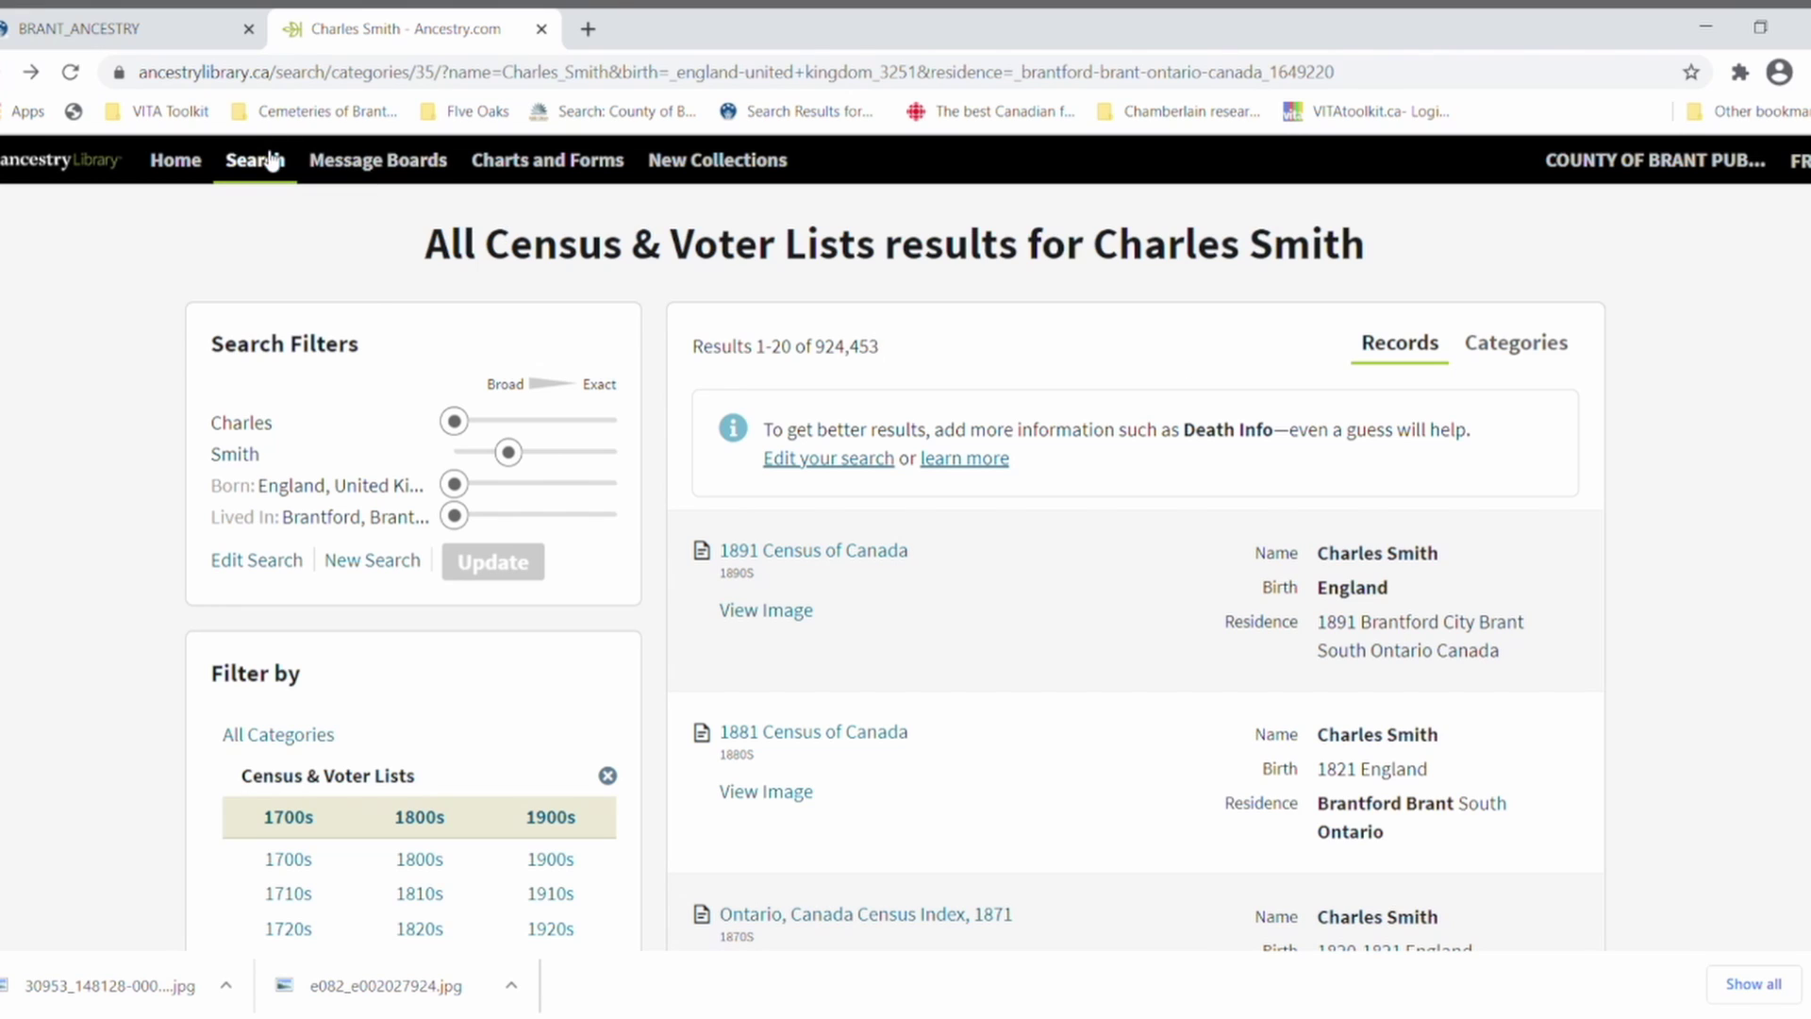
# Open the Card Catalogue and look through its record collections and its filters by collection, location and date.
pyautogui.moveTo(264, 163)
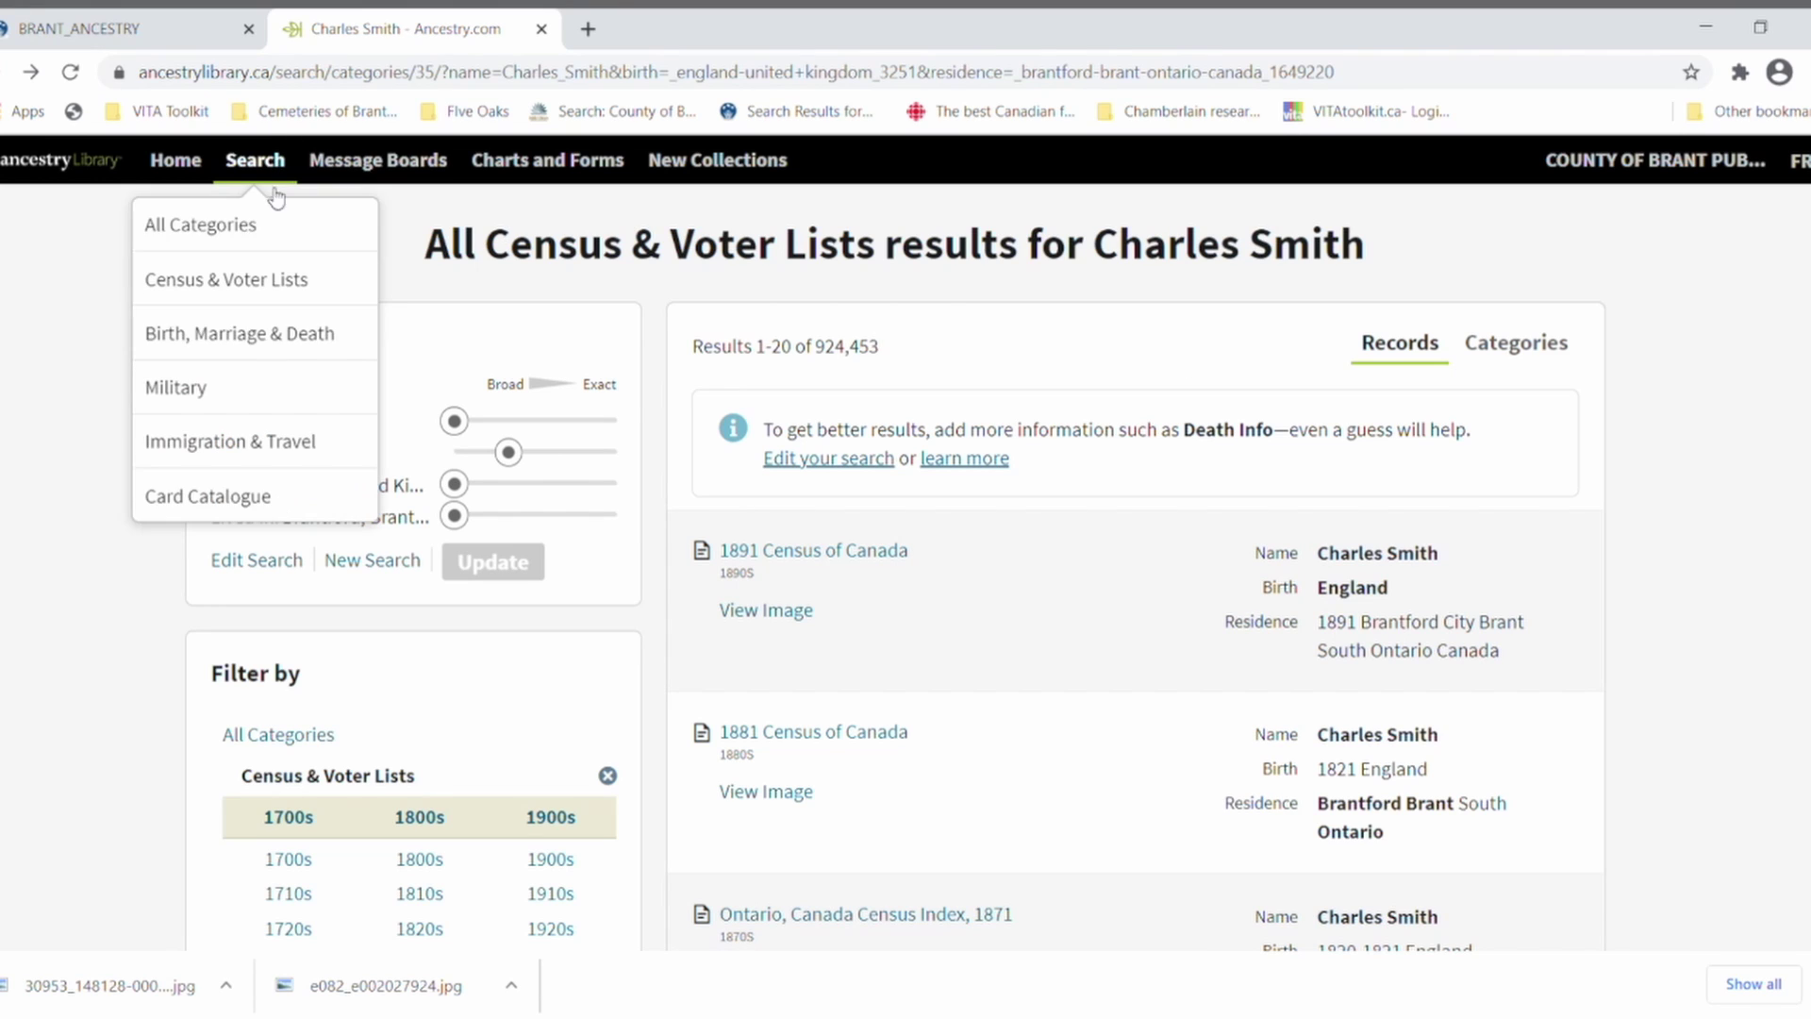
pyautogui.click(289, 509)
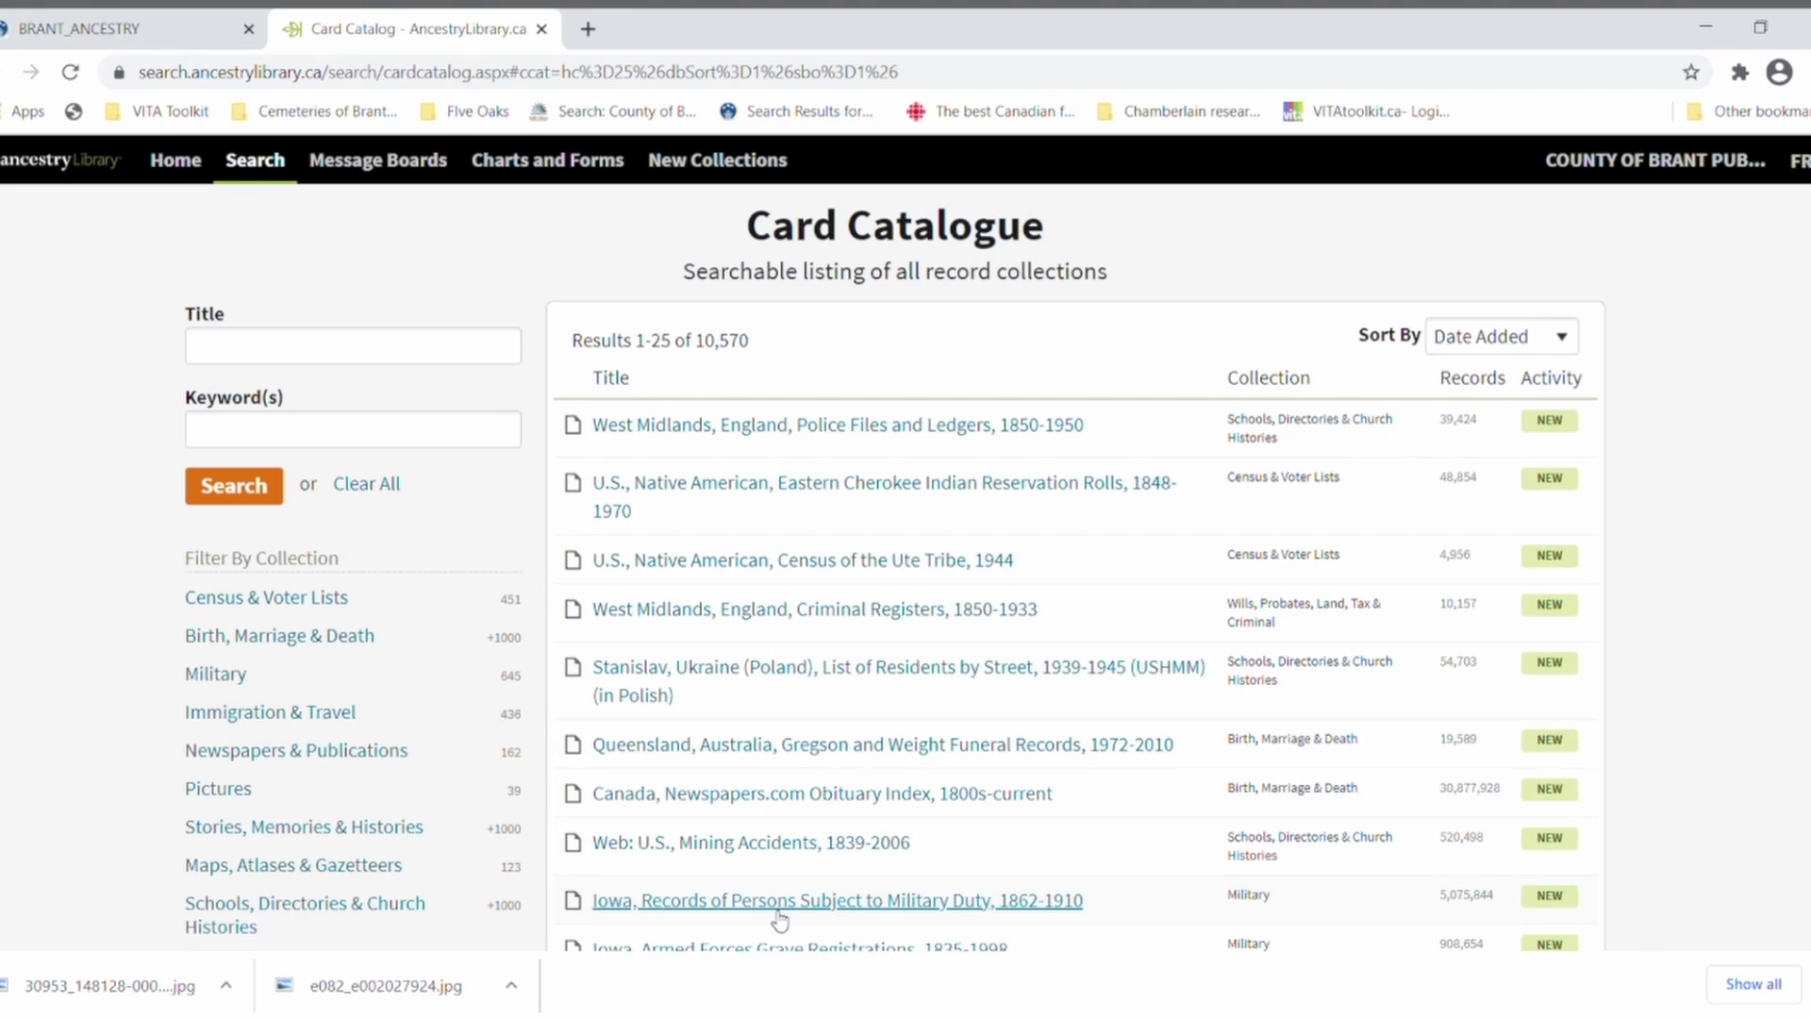
pyautogui.scroll(-2, 781, 615)
pyautogui.scroll(-6, 783, 619)
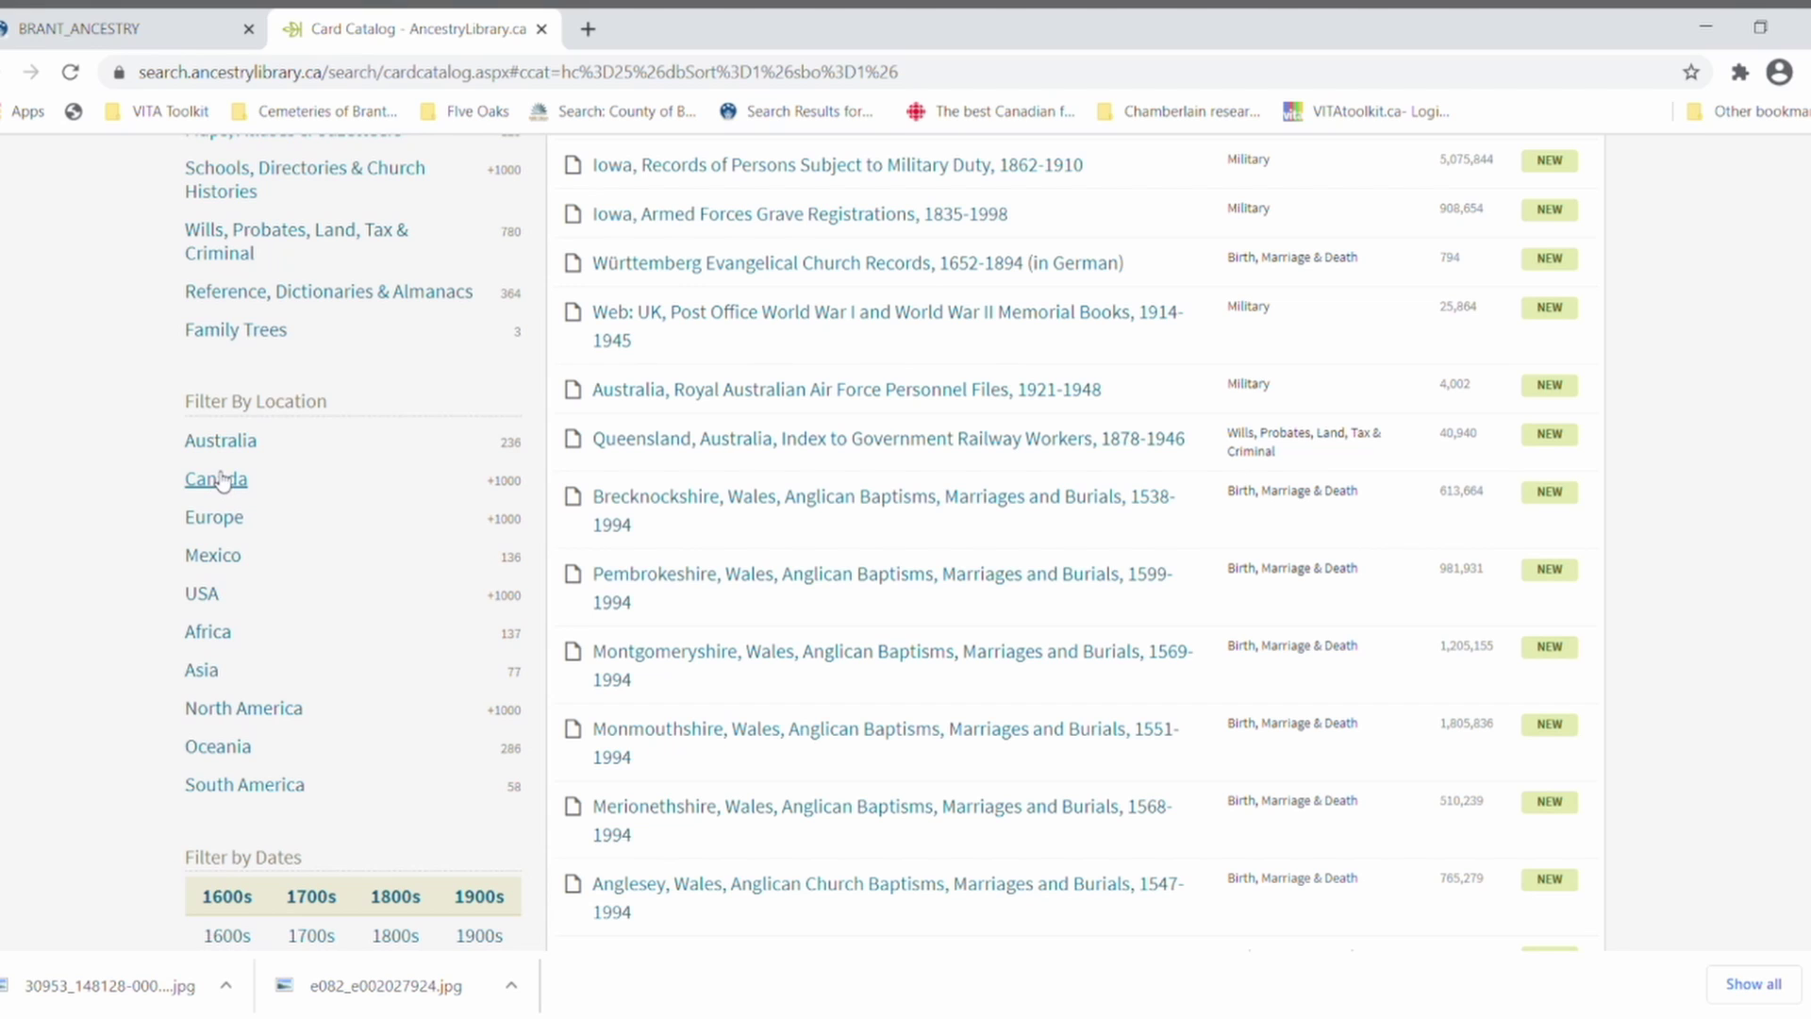
pyautogui.scroll(8, 665, 415)
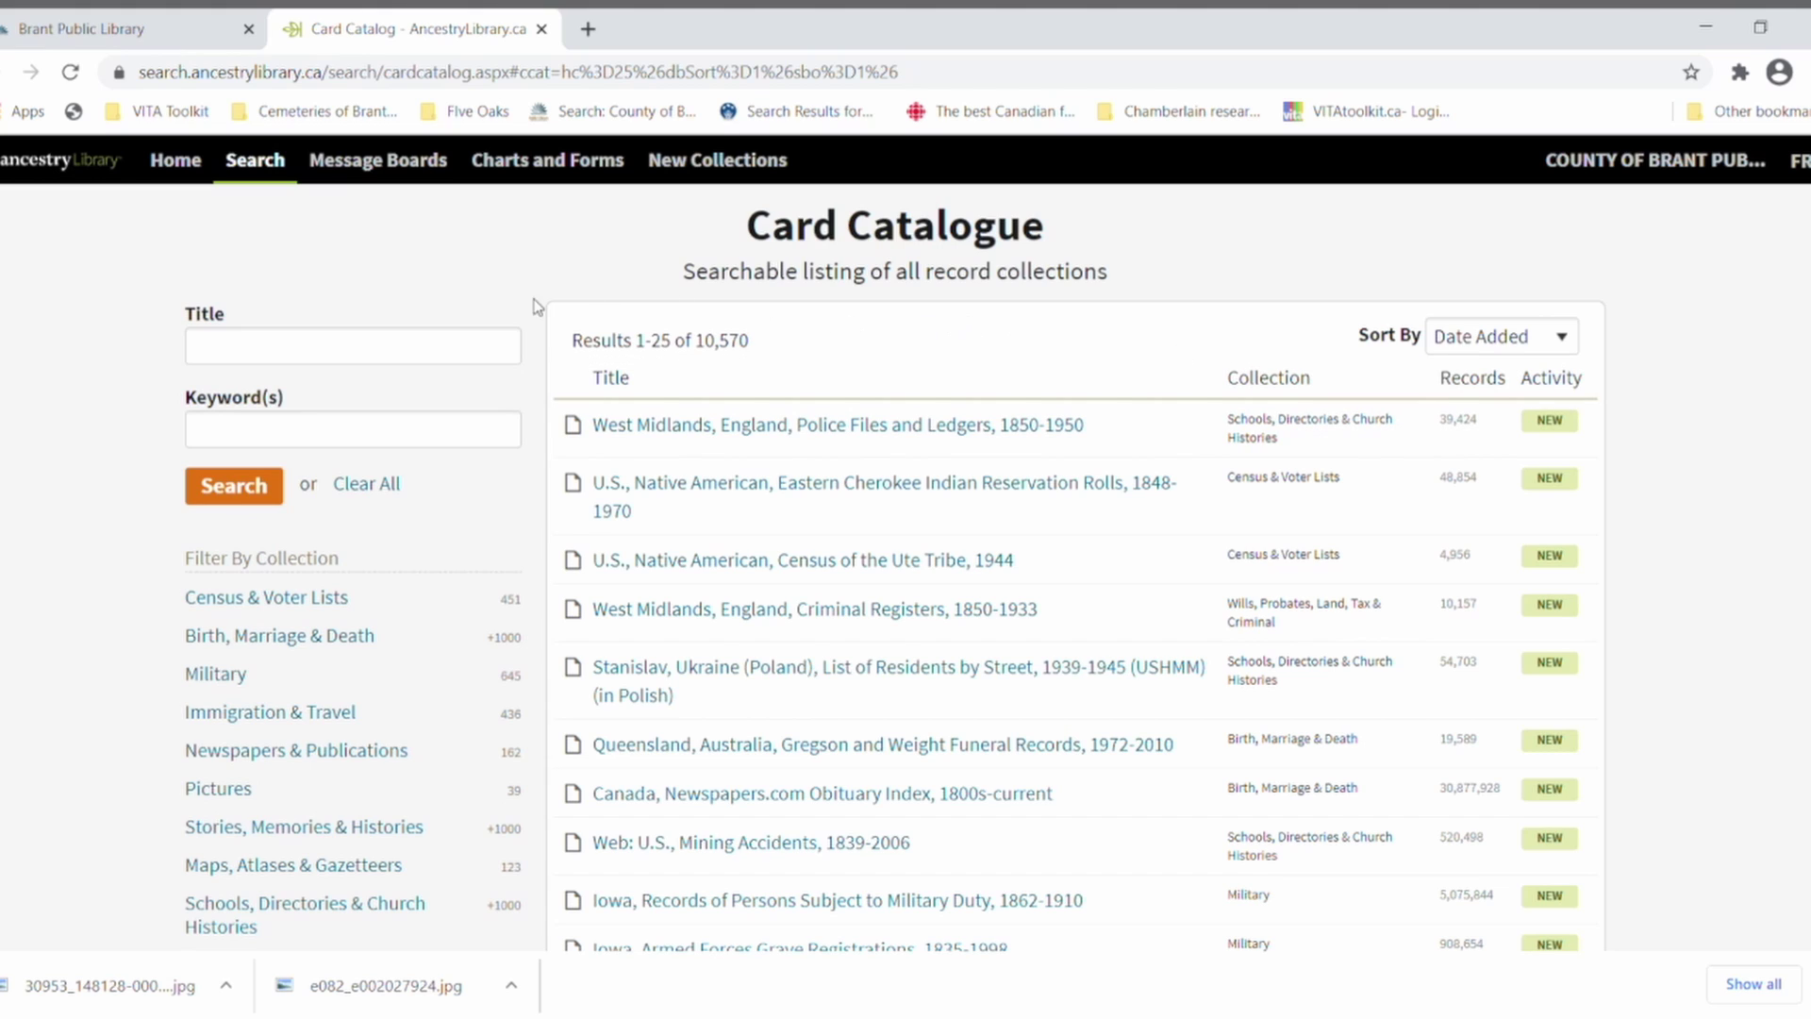
# Switch to the County of Brant Public Library website and show its Borrow & Learn resources.
pyautogui.click(175, 33)
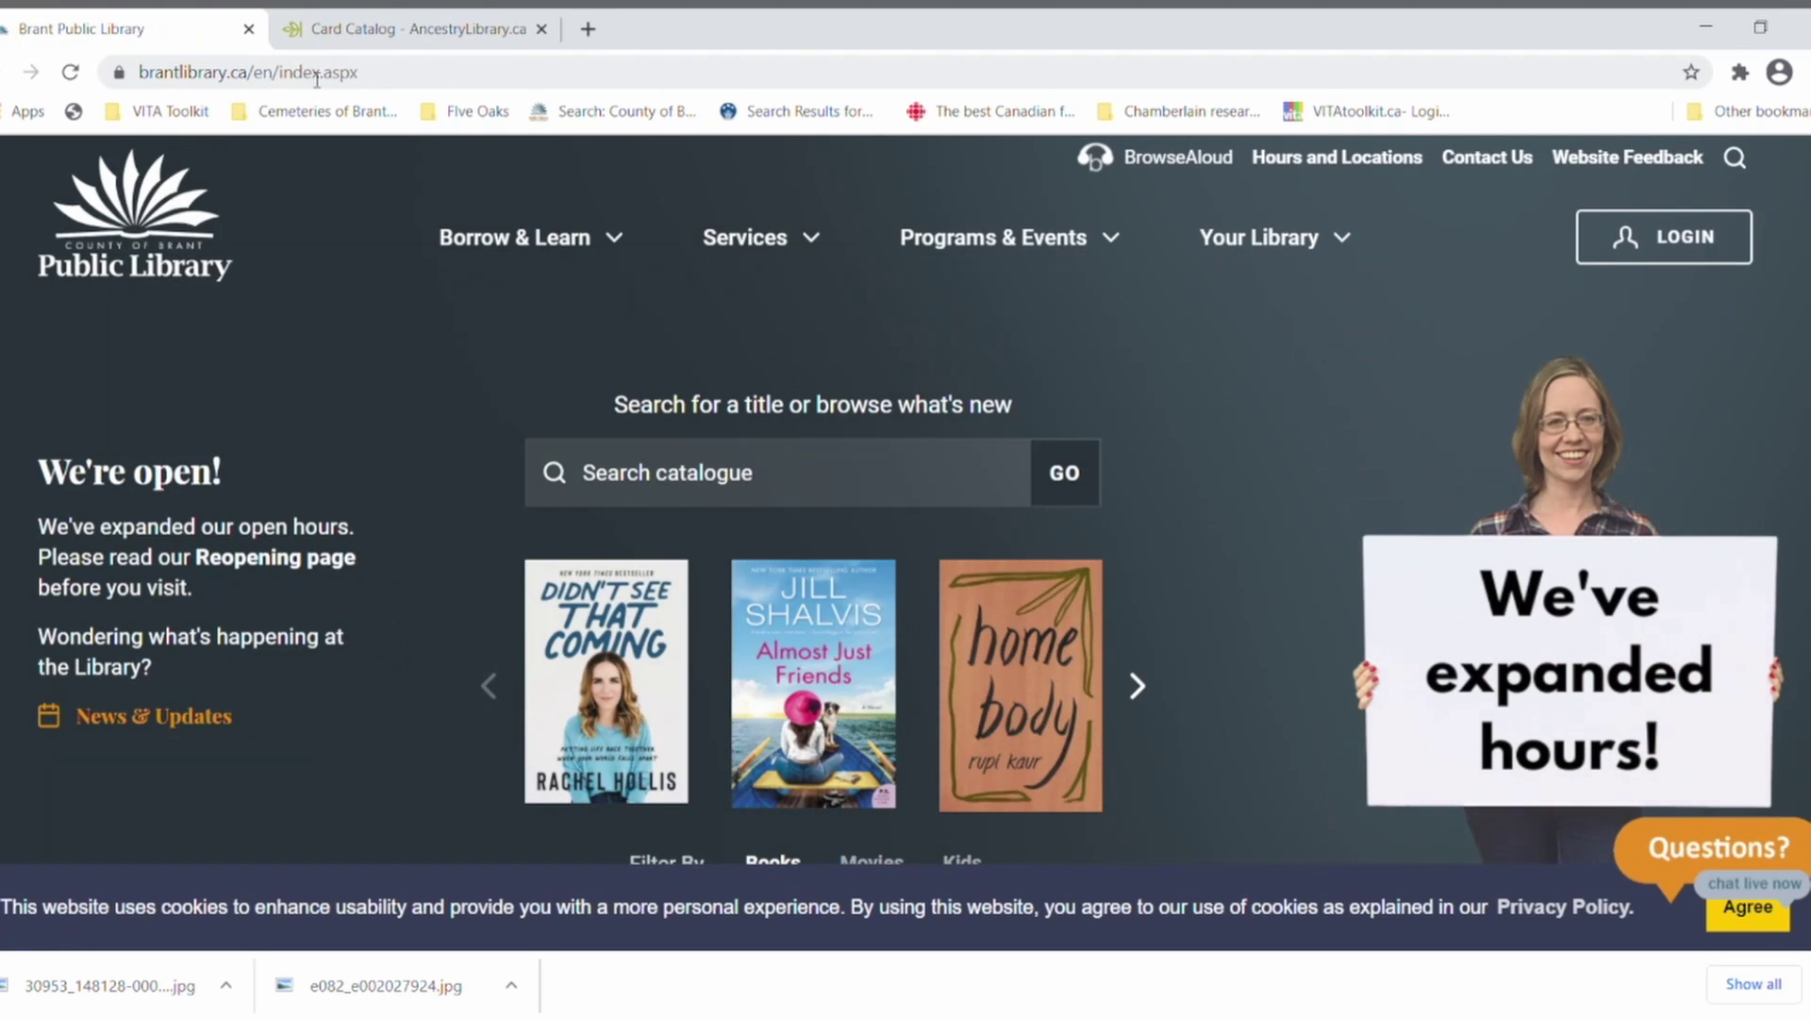
pyautogui.moveTo(528, 240)
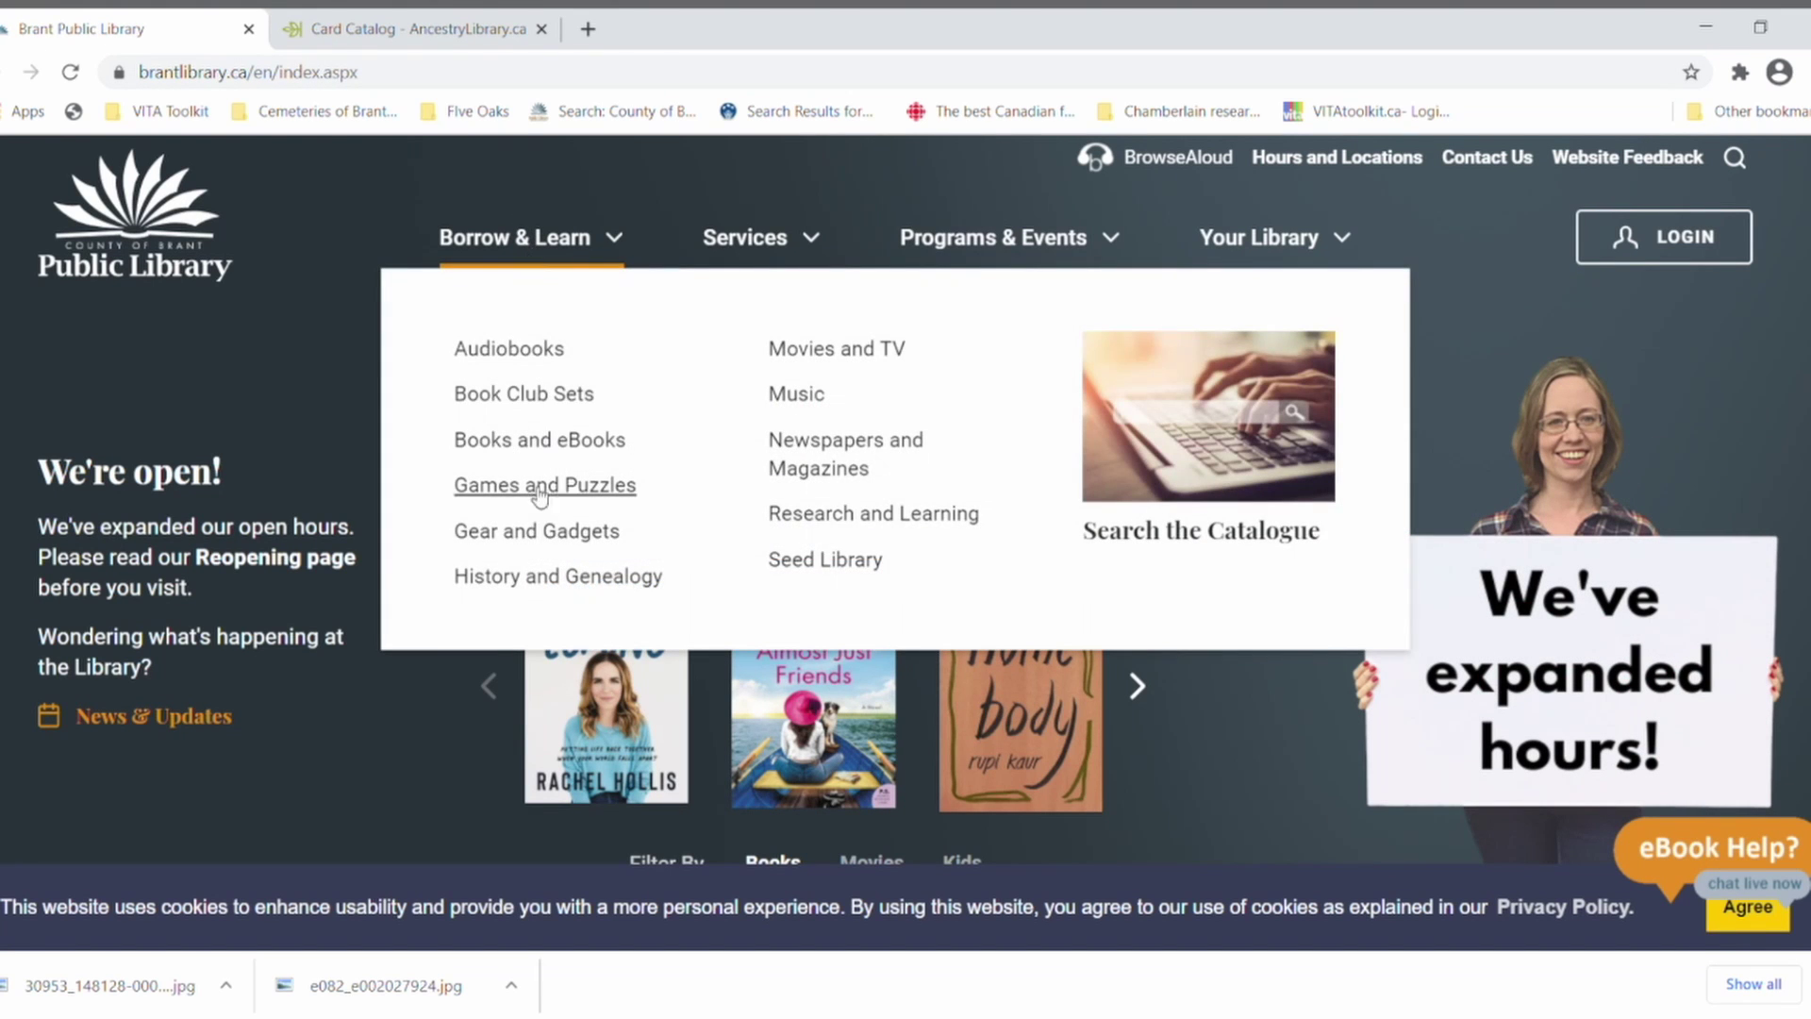